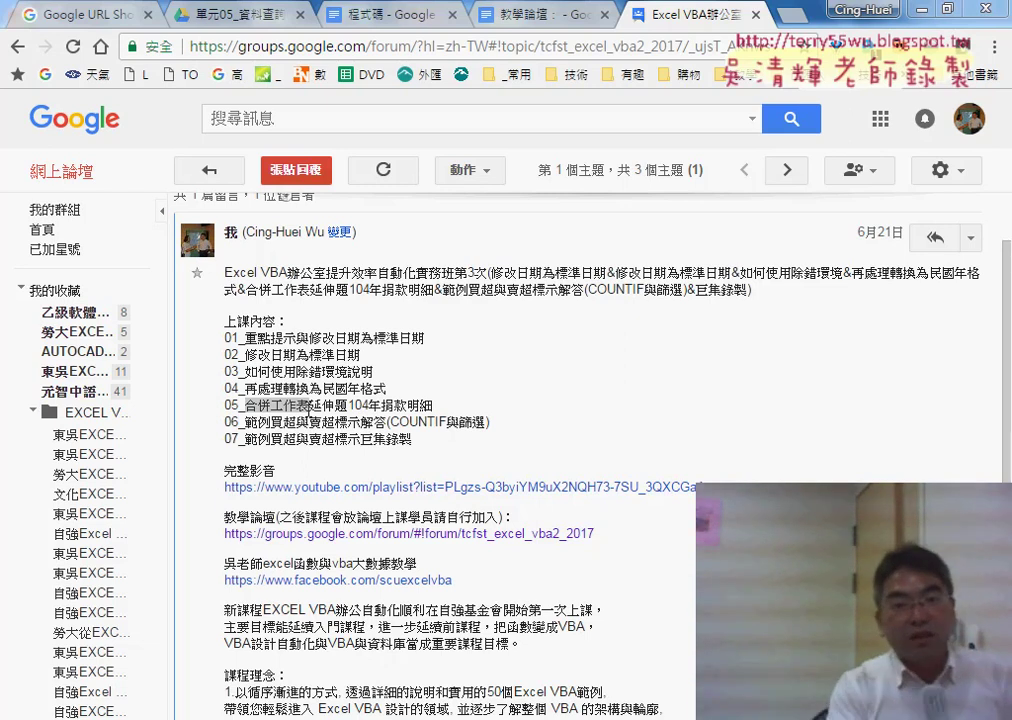
- Switch to the 單元05 Google Drive tab to reach the 問題05OK.xlsm workbook
{"action": "left_click", "coordinate": [236, 16]}
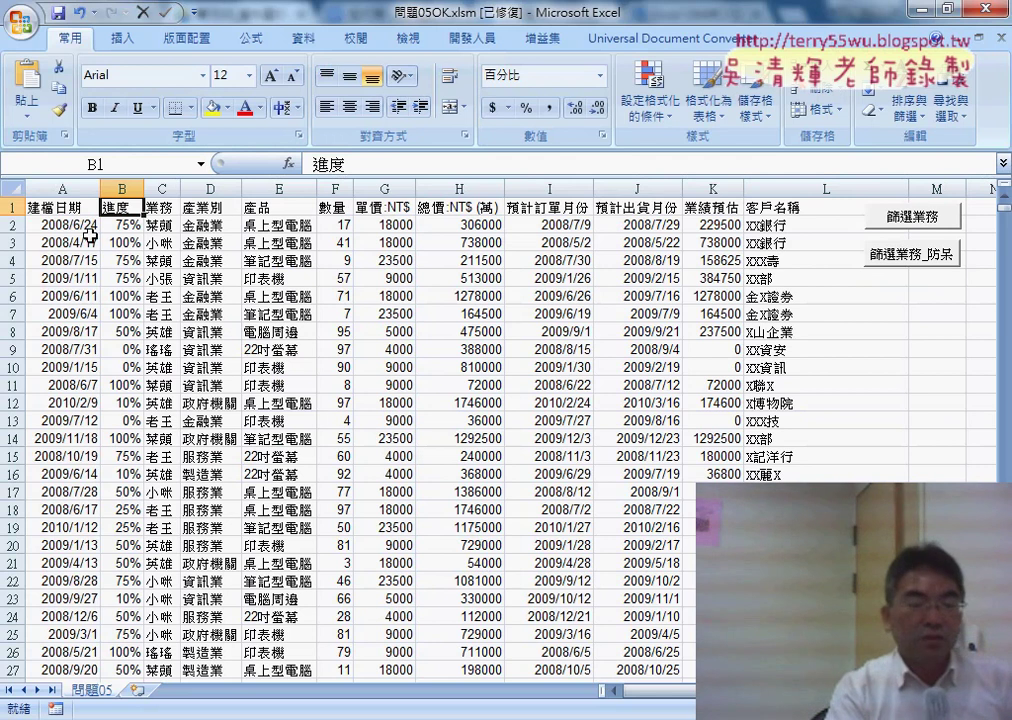
{"action": "left_click_drag", "start_coordinate": [62, 188], "coordinate": [775, 188]}
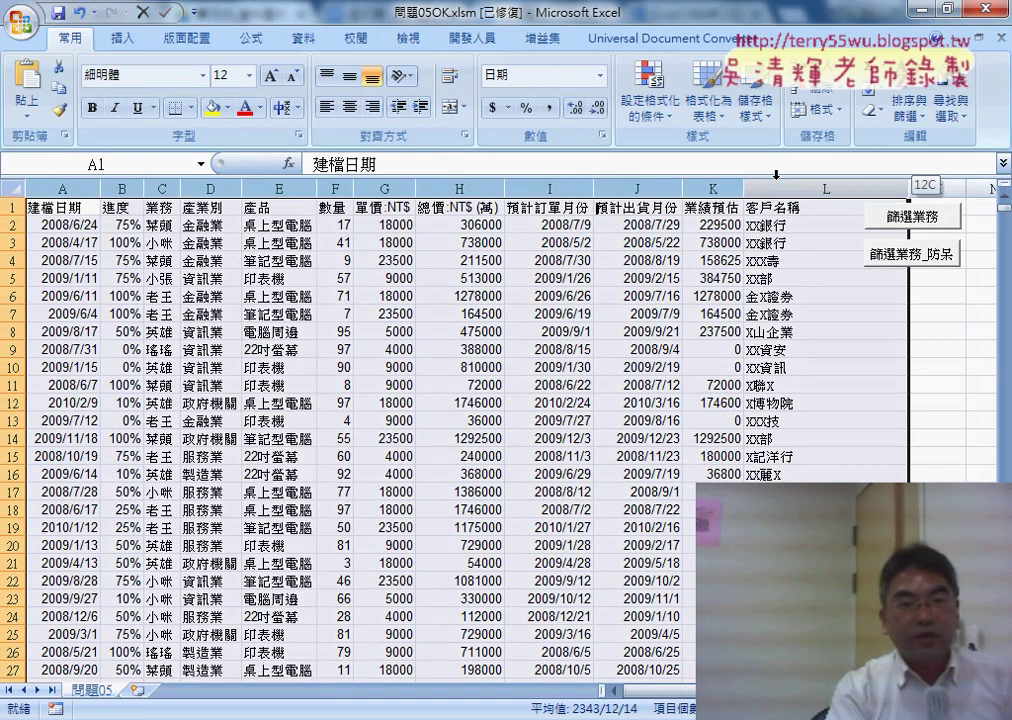
{"action": "left_click", "coordinate": [121, 207]}
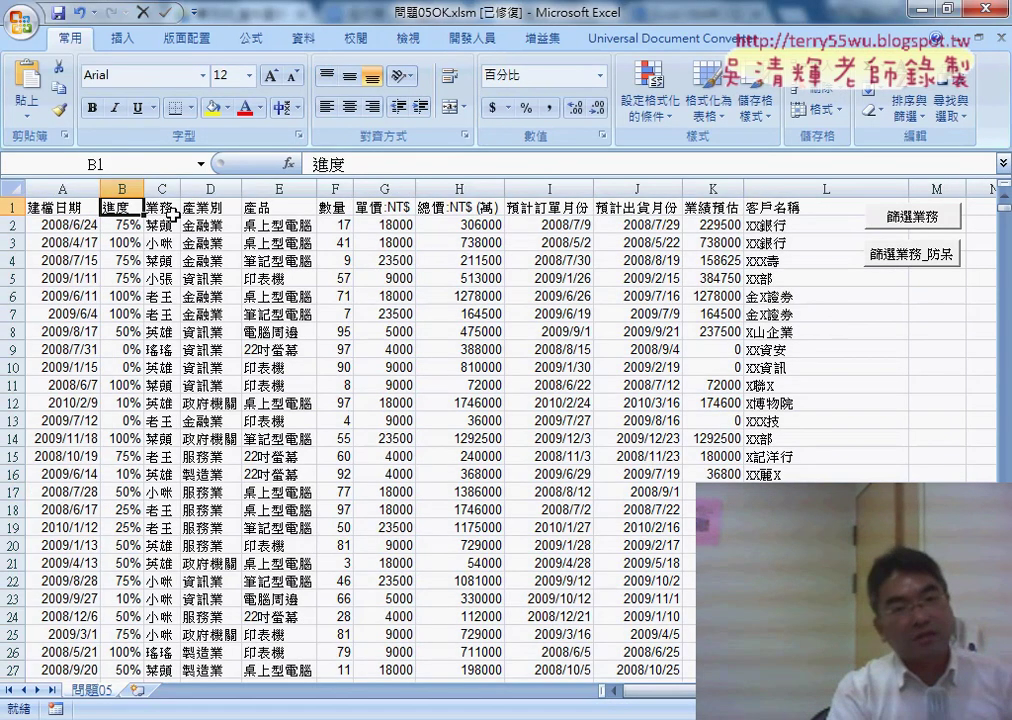
{"action": "left_click_drag", "start_coordinate": [161, 188], "coordinate": [278, 188]}
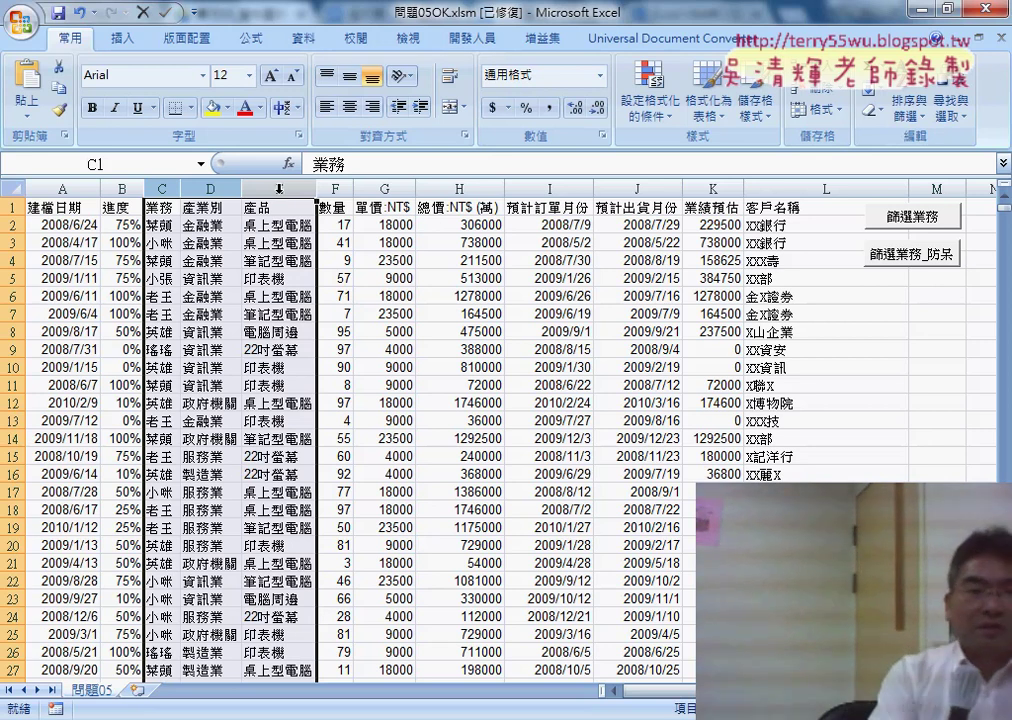
{"action": "left_click", "coordinate": [162, 189]}
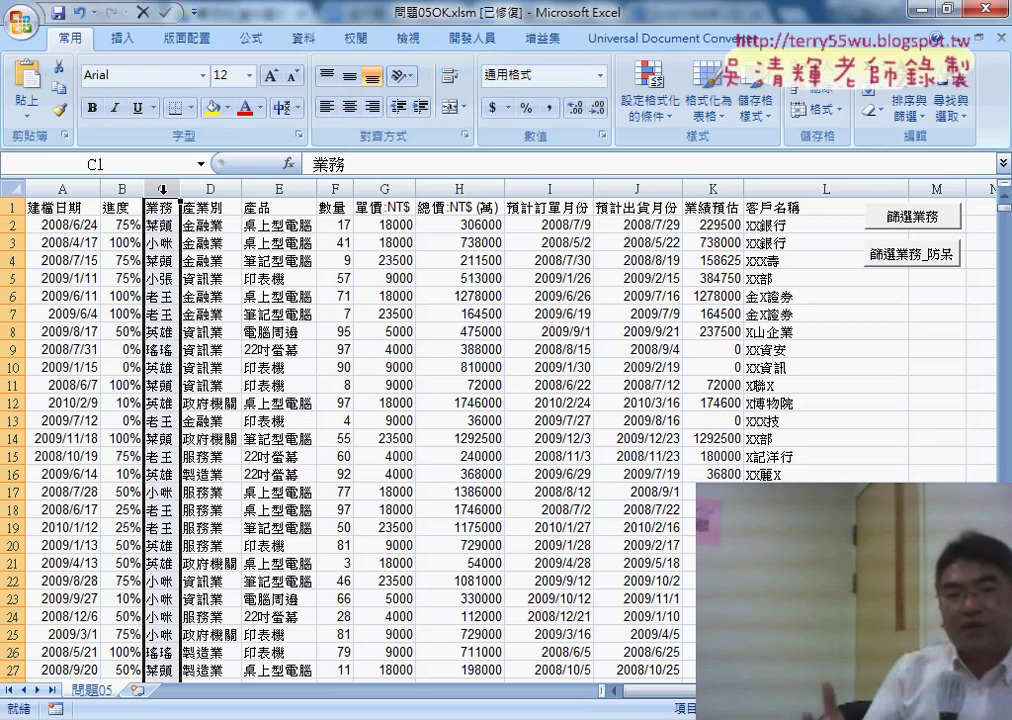
{"action": "left_click_drag", "start_coordinate": [162, 189], "coordinate": [262, 189]}
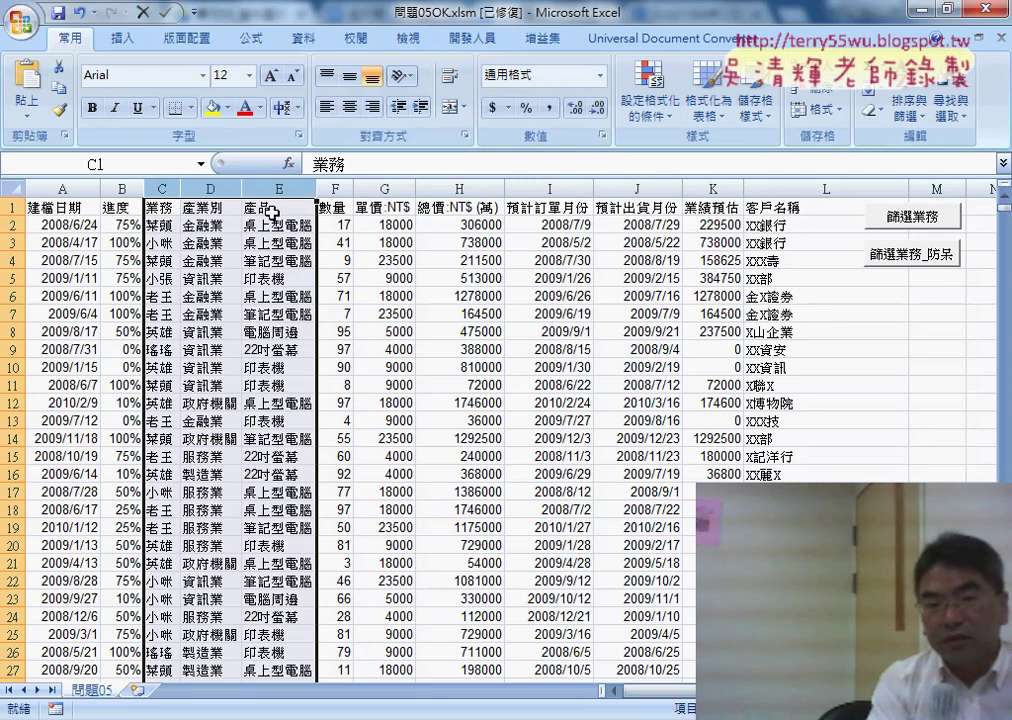
{"action": "left_click", "coordinate": [757, 196]}
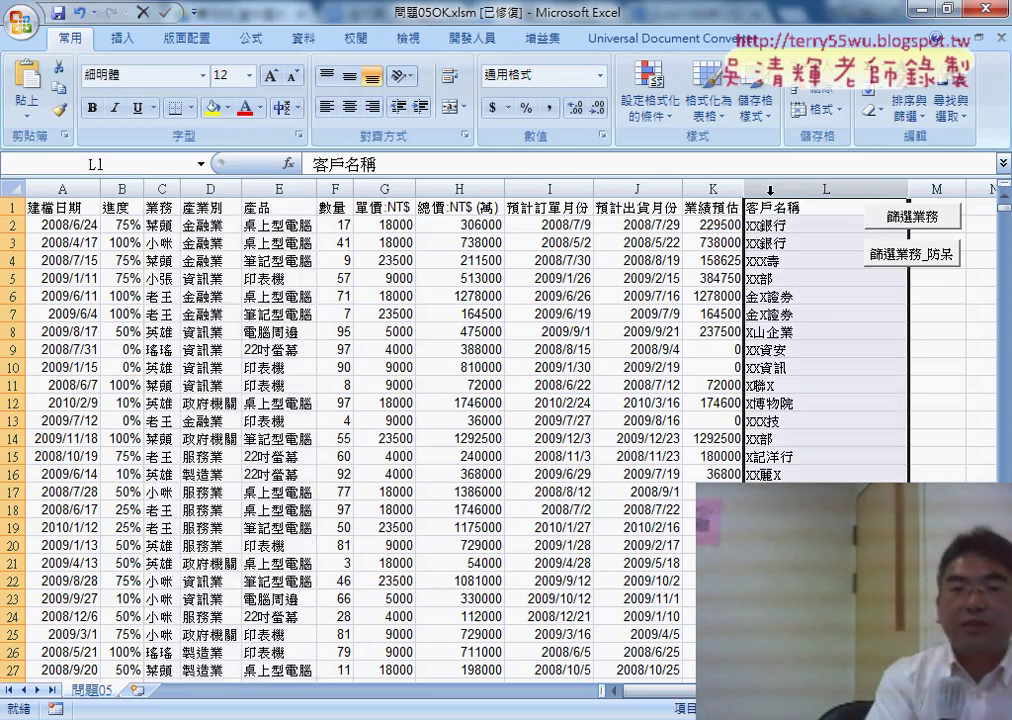
{"action": "left_click", "coordinate": [460, 188]}
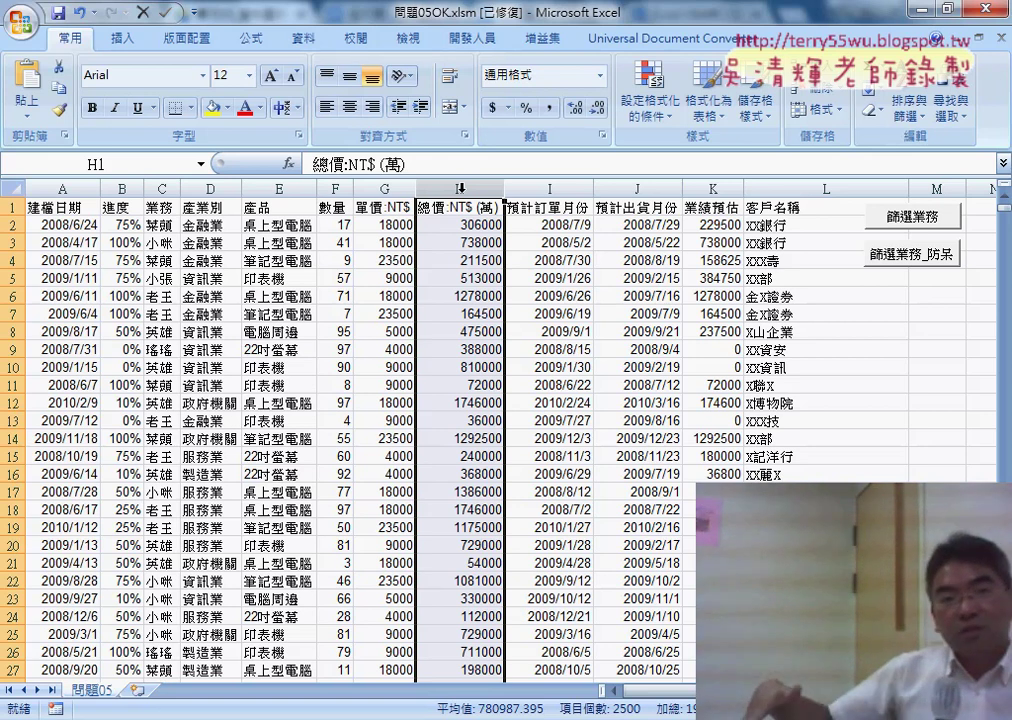
{"action": "left_click", "coordinate": [62, 188]}
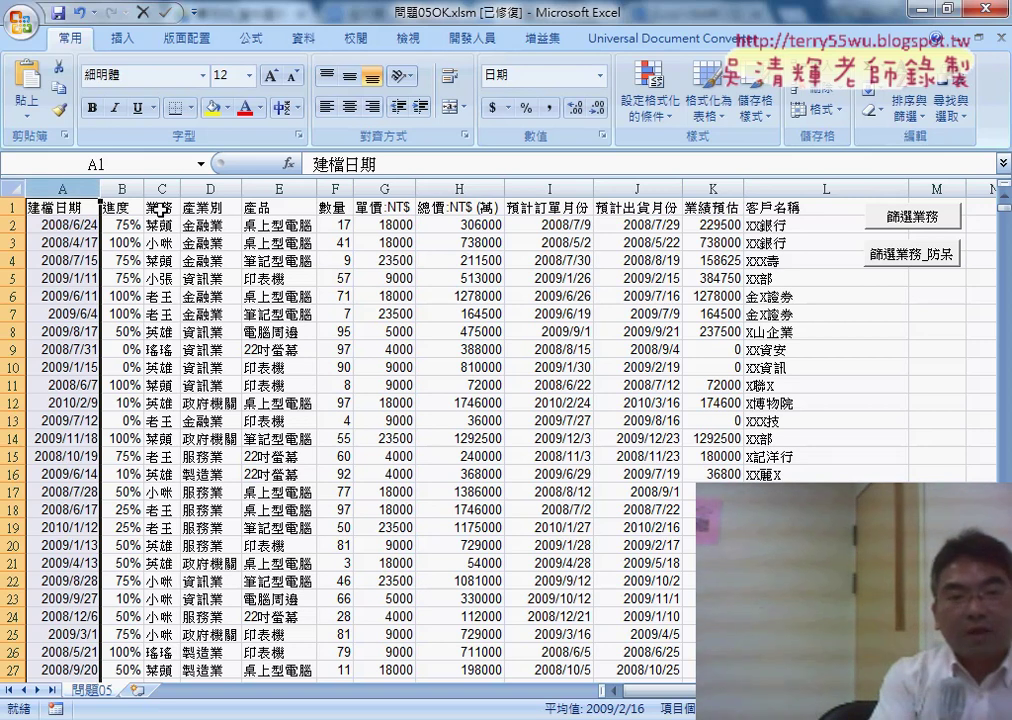
{"action": "left_click", "coordinate": [158, 207]}
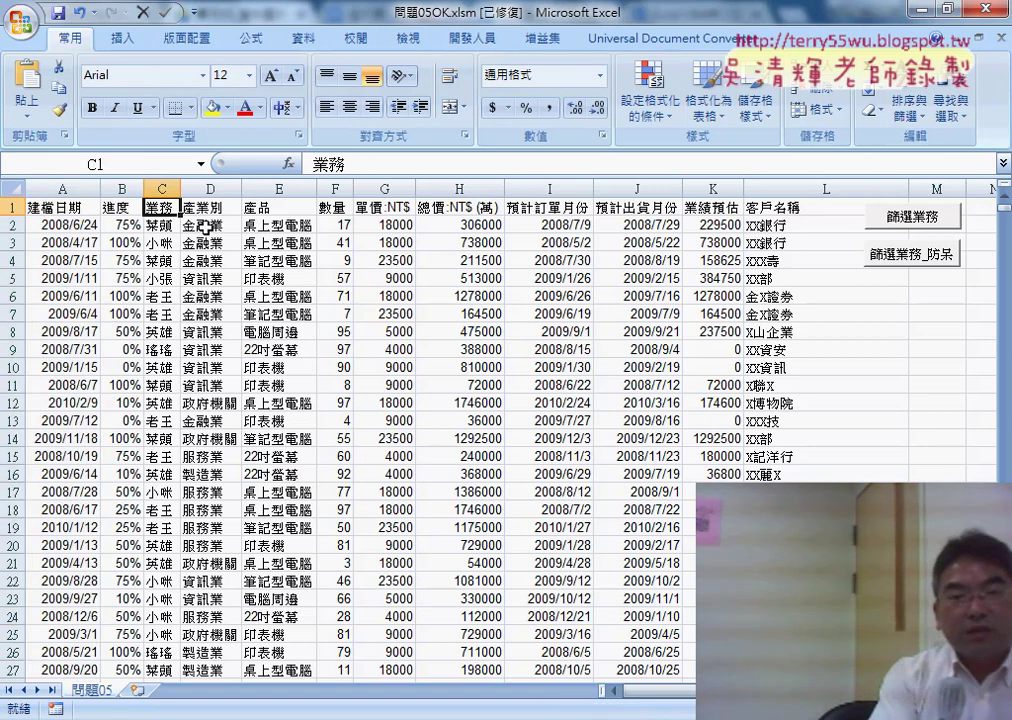
{"action": "left_click", "coordinate": [166, 244]}
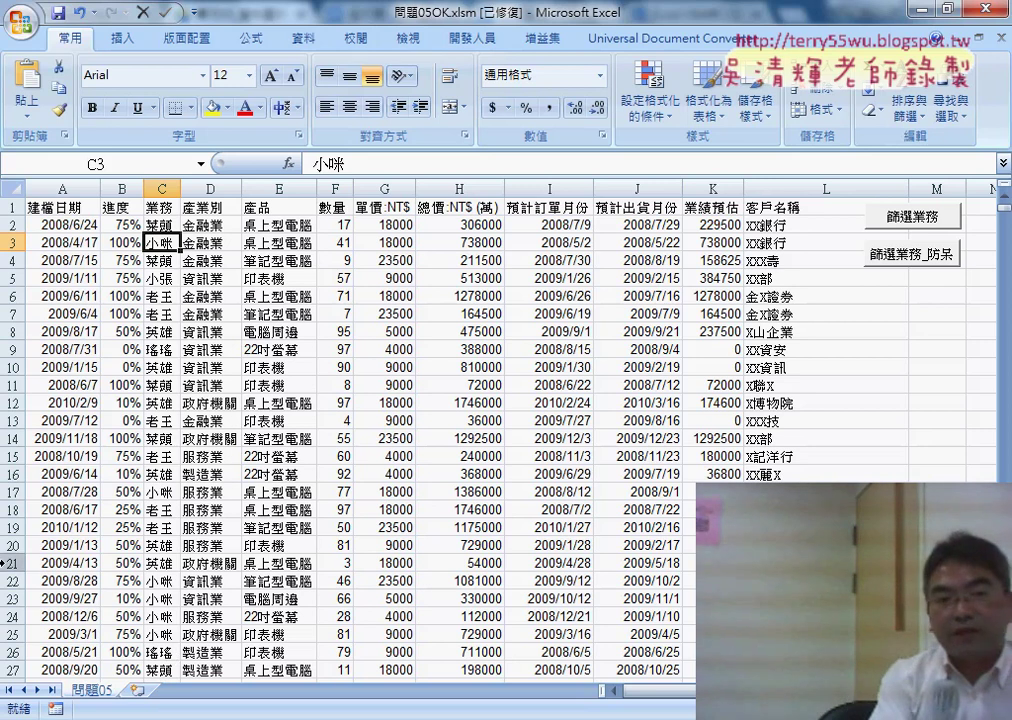
{"action": "left_click", "coordinate": [160, 207]}
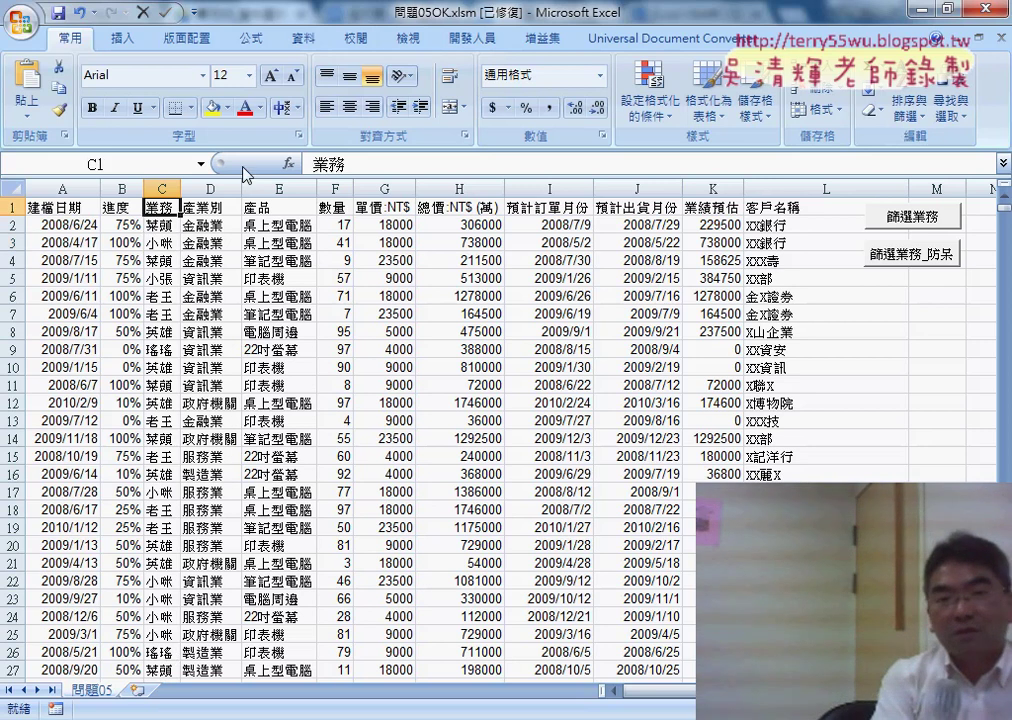
- Filter the 業務 column to one salesperson's 409 records, then switch AutoFilter off
{"action": "left_click", "coordinate": [306, 40]}
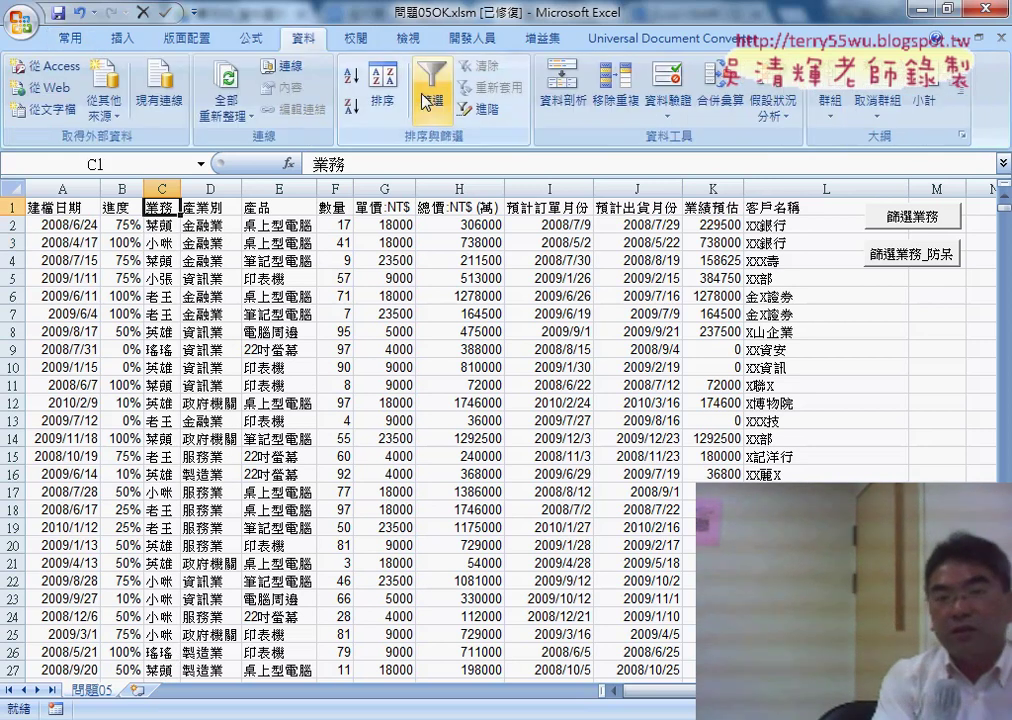
{"action": "left_click", "coordinate": [431, 104]}
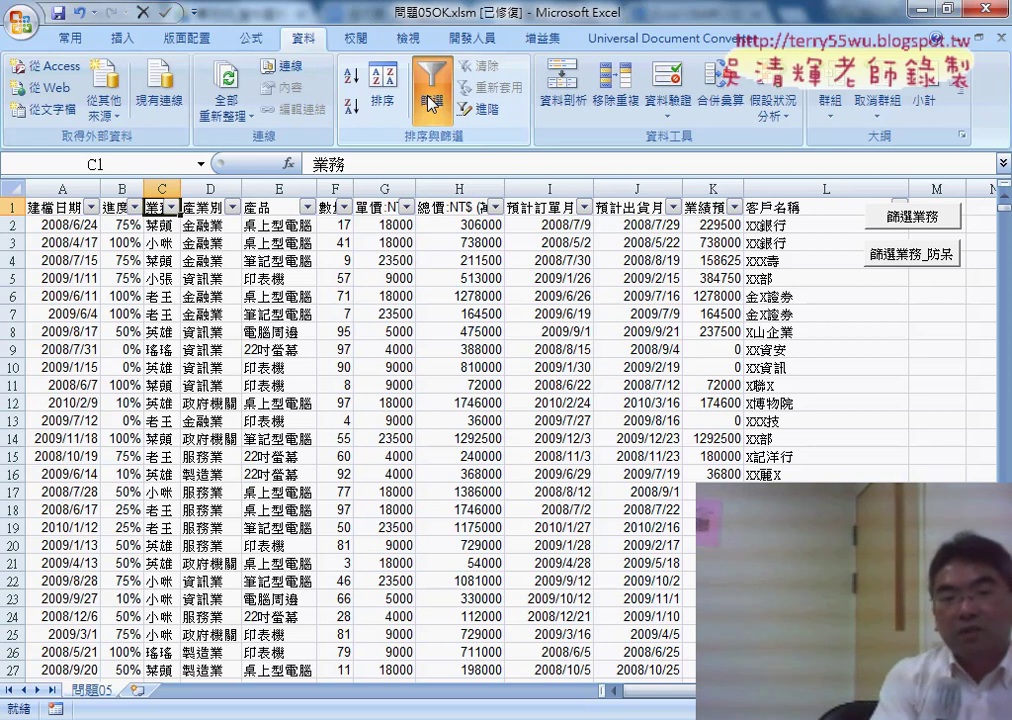
{"action": "left_click", "coordinate": [173, 208]}
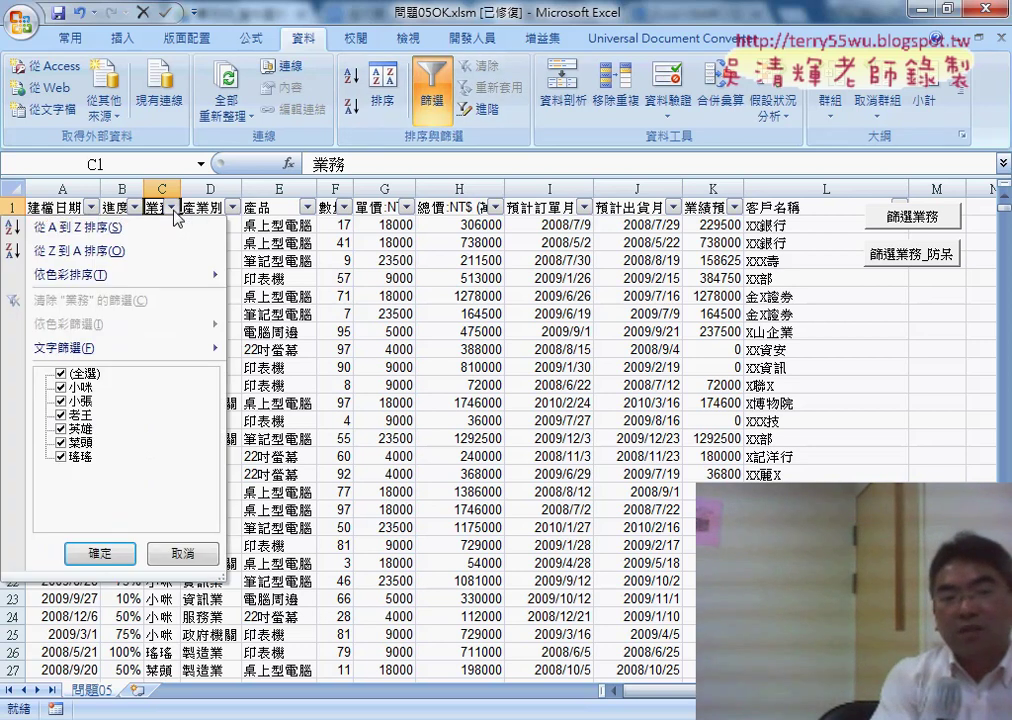
{"action": "left_click", "coordinate": [61, 373]}
{"action": "left_click", "coordinate": [61, 387]}
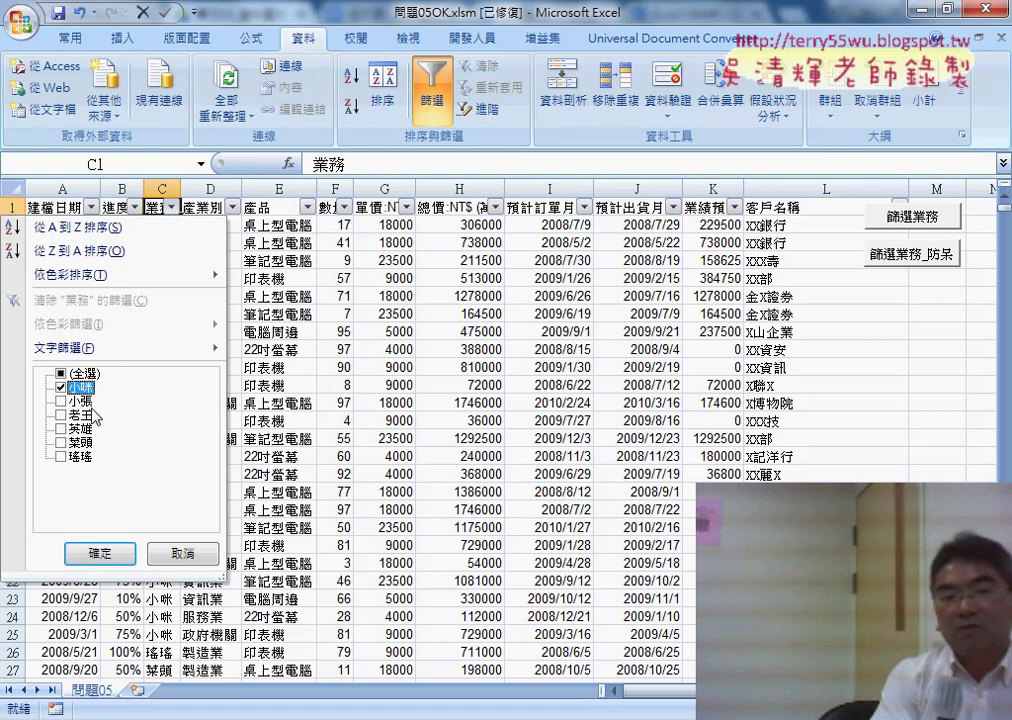
{"action": "left_click", "coordinate": [101, 554]}
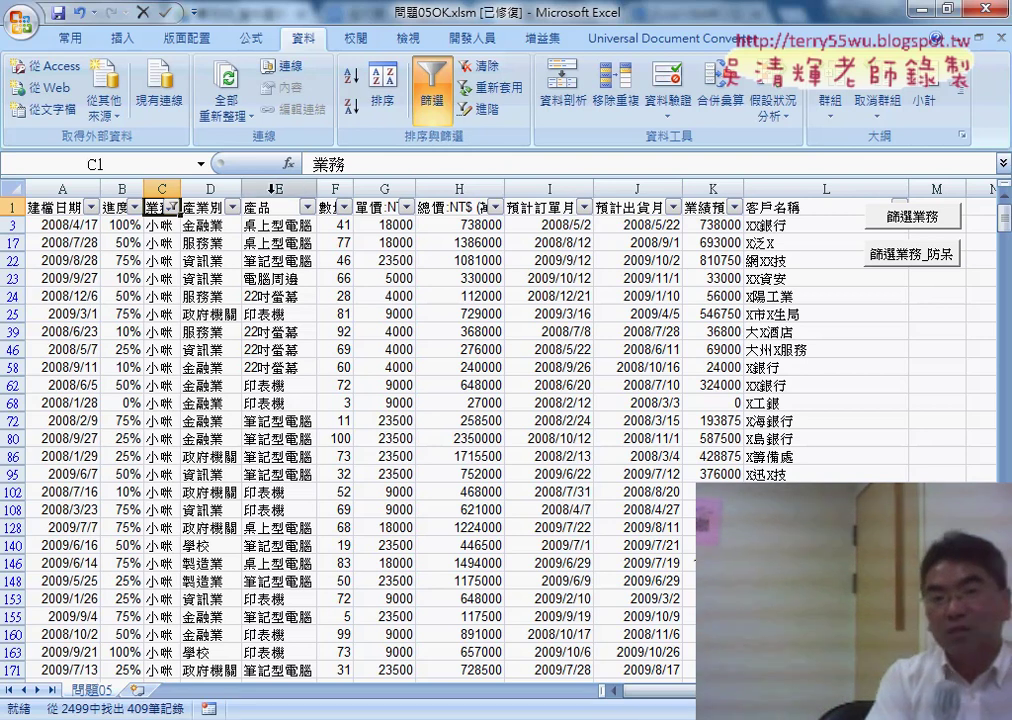
{"action": "left_click", "coordinate": [430, 108]}
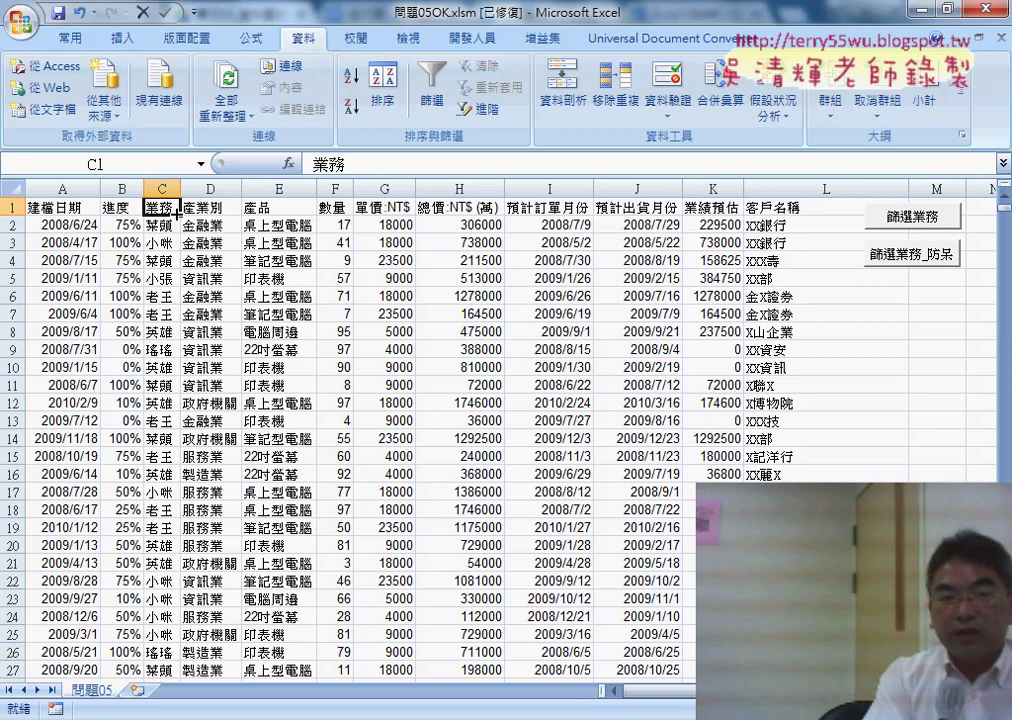
- Turn AutoFilter back on and show the 業務 column's 文字篩選 submenu
{"action": "left_click", "coordinate": [432, 85]}
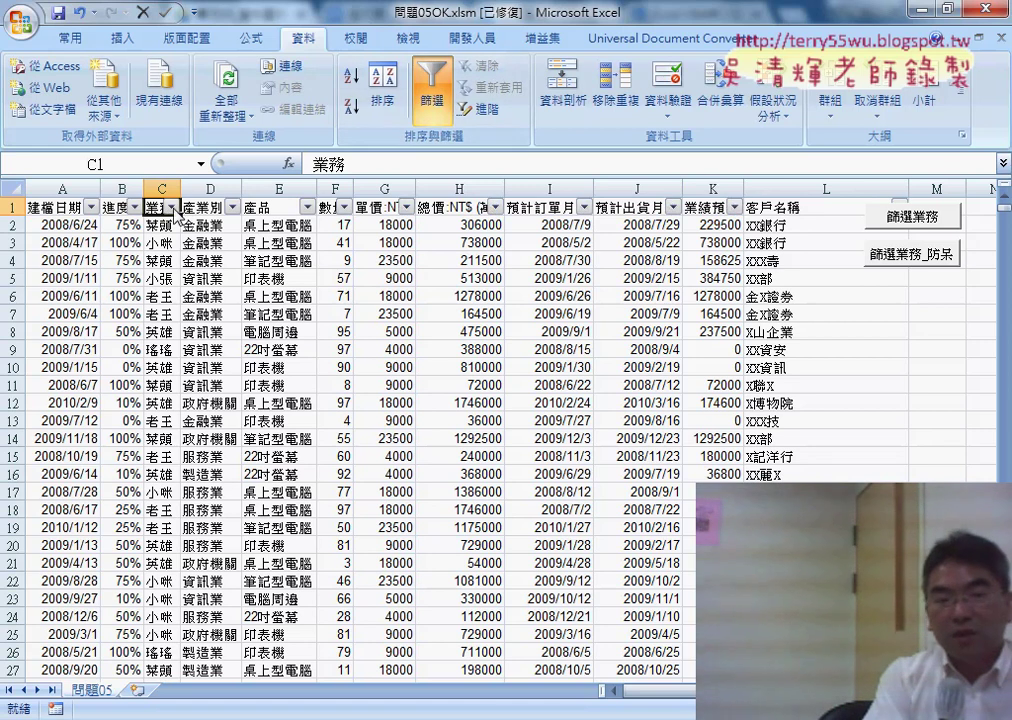
{"action": "left_click", "coordinate": [173, 207]}
{"action": "mouse_move", "coordinate": [68, 352]}
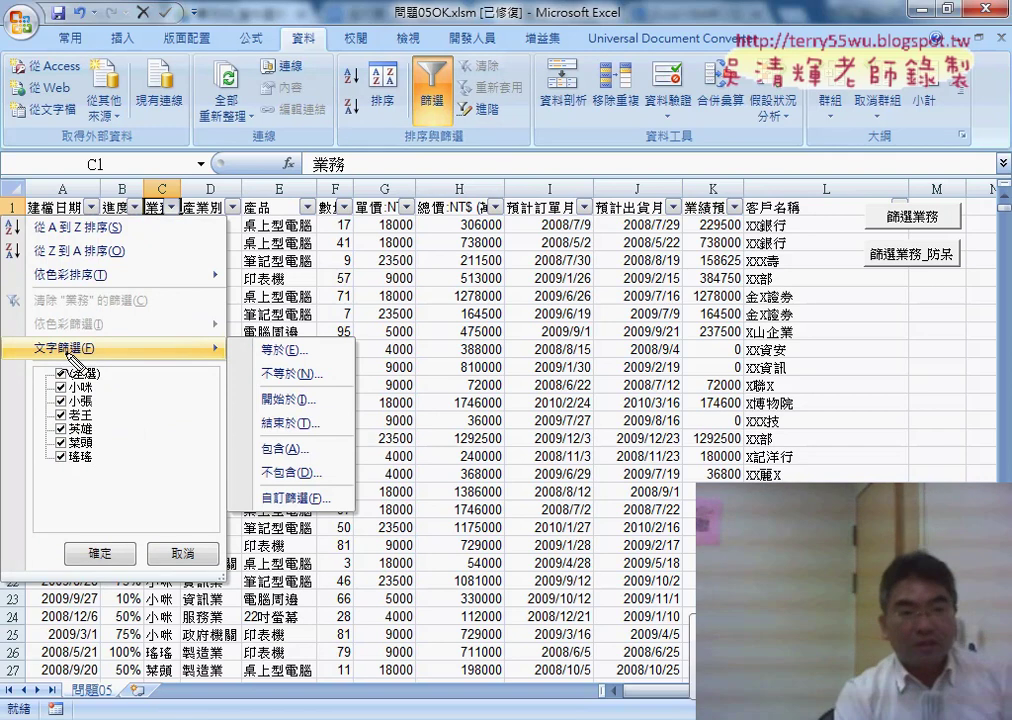
- Mark the text filters, begins-with and contains options in red, then close the menu
{"action": "left_click_drag", "start_coordinate": [75, 340], "coordinate": [72, 338]}
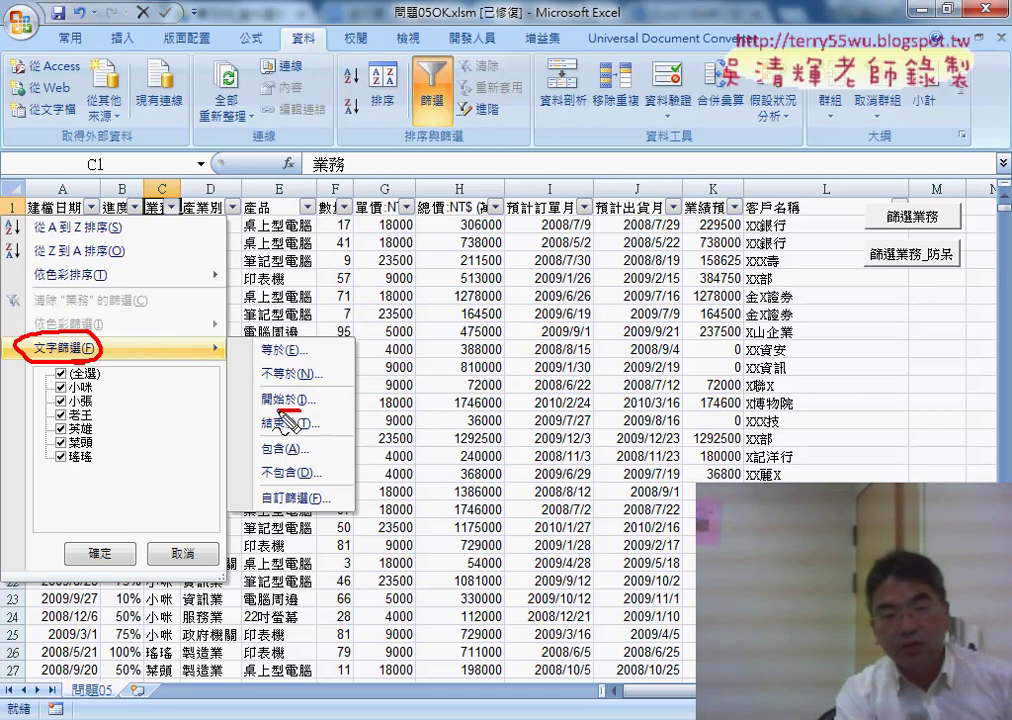
{"action": "left_click_drag", "start_coordinate": [300, 392], "coordinate": [318, 412]}
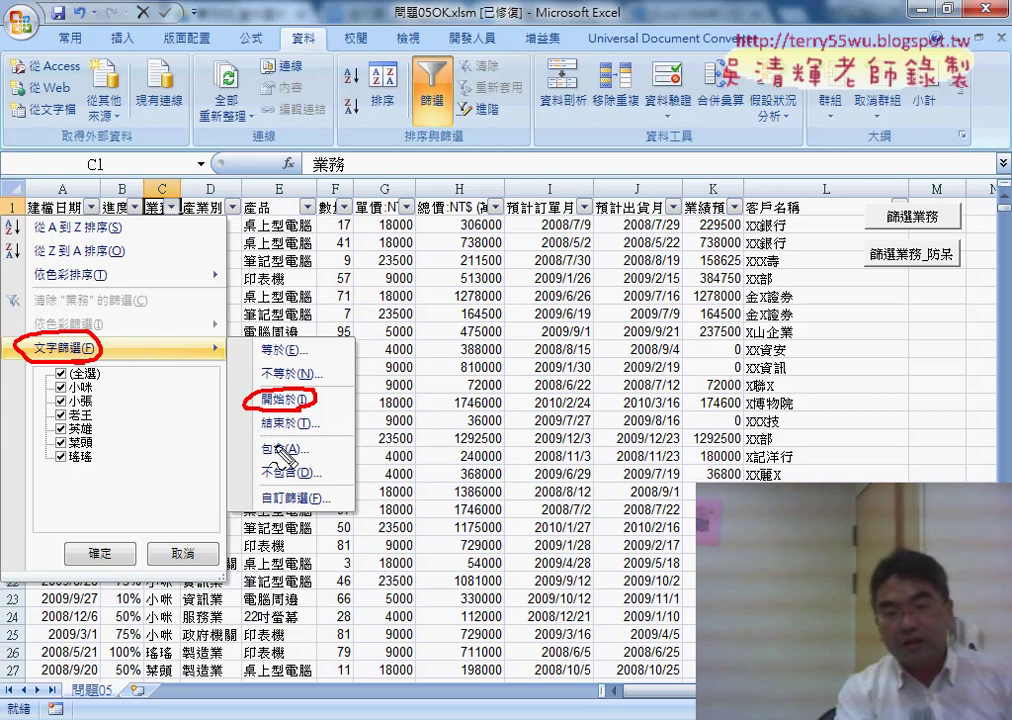
{"action": "left_click_drag", "start_coordinate": [306, 441], "coordinate": [300, 466]}
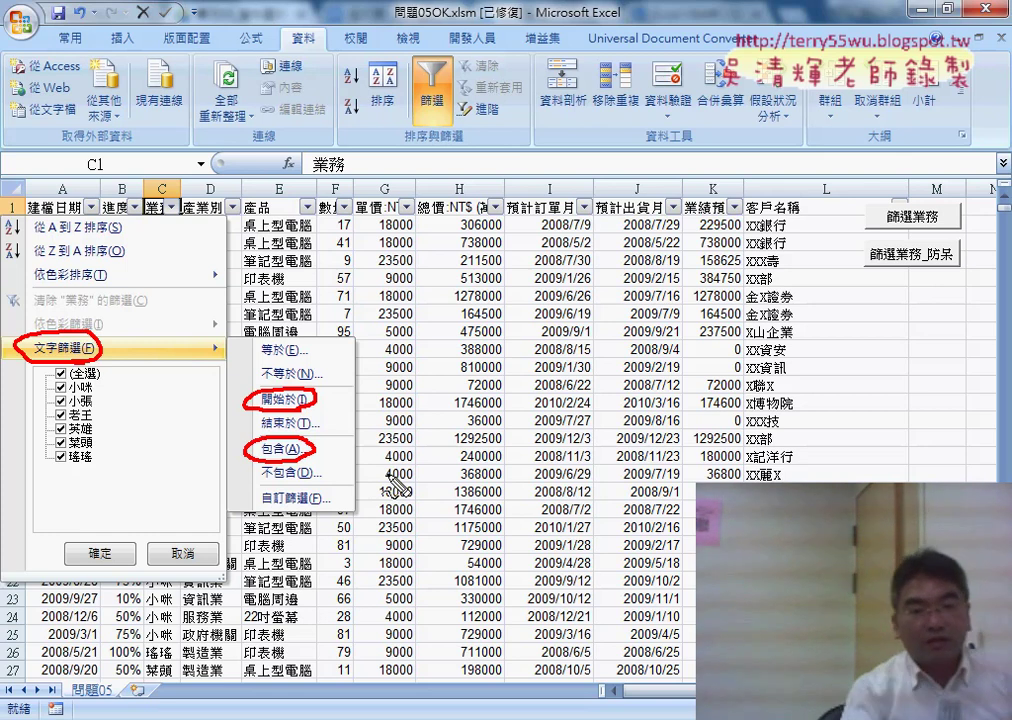
{"action": "mouse_move", "coordinate": [113, 356]}
{"action": "left_mouse_down"}
{"action": "mouse_move", "coordinate": [186, 436]}
{"action": "mouse_move", "coordinate": [238, 442]}
{"action": "left_mouse_up"}
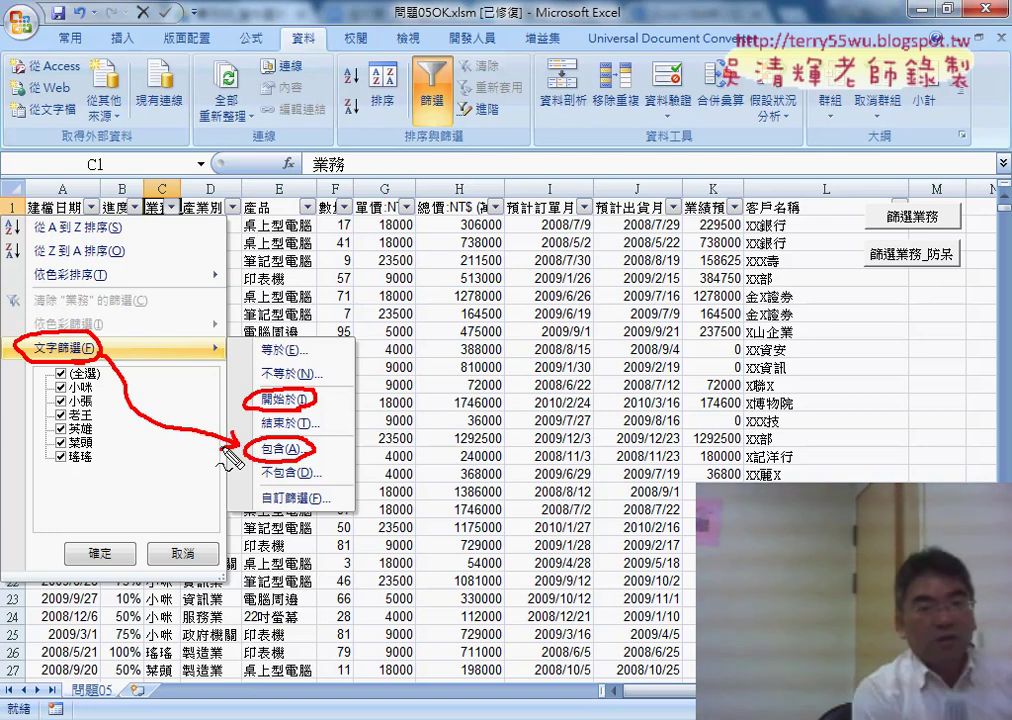
{"action": "key", "text": "Escape"}
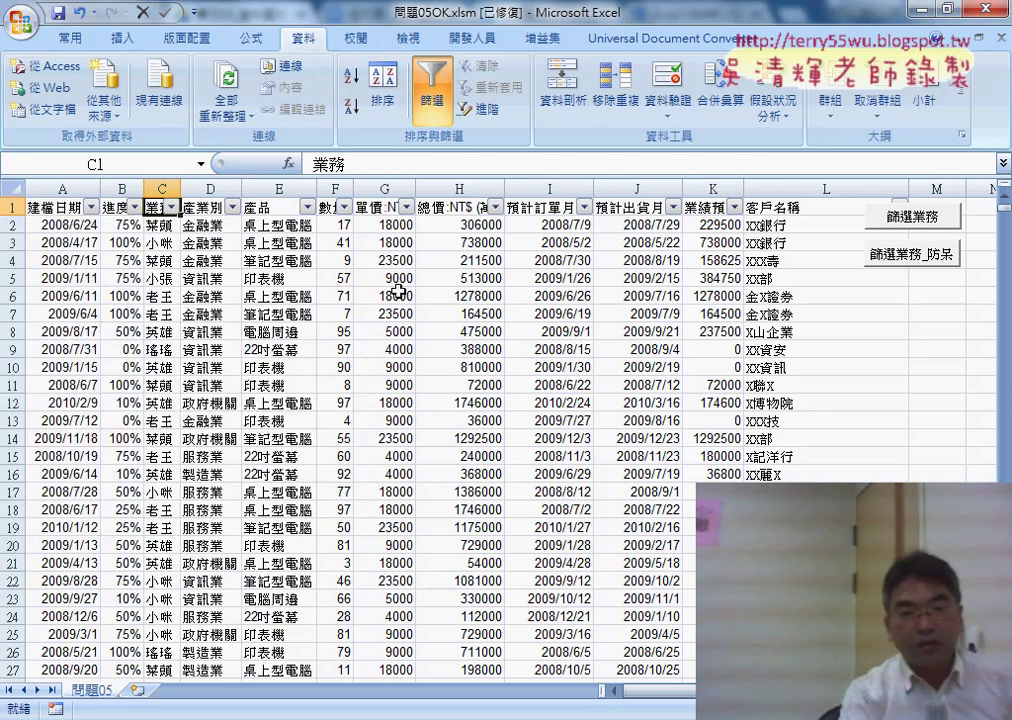
- Show the 總價 number filters and mark the not-equal (<>) option in red
{"action": "left_click", "coordinate": [495, 207]}
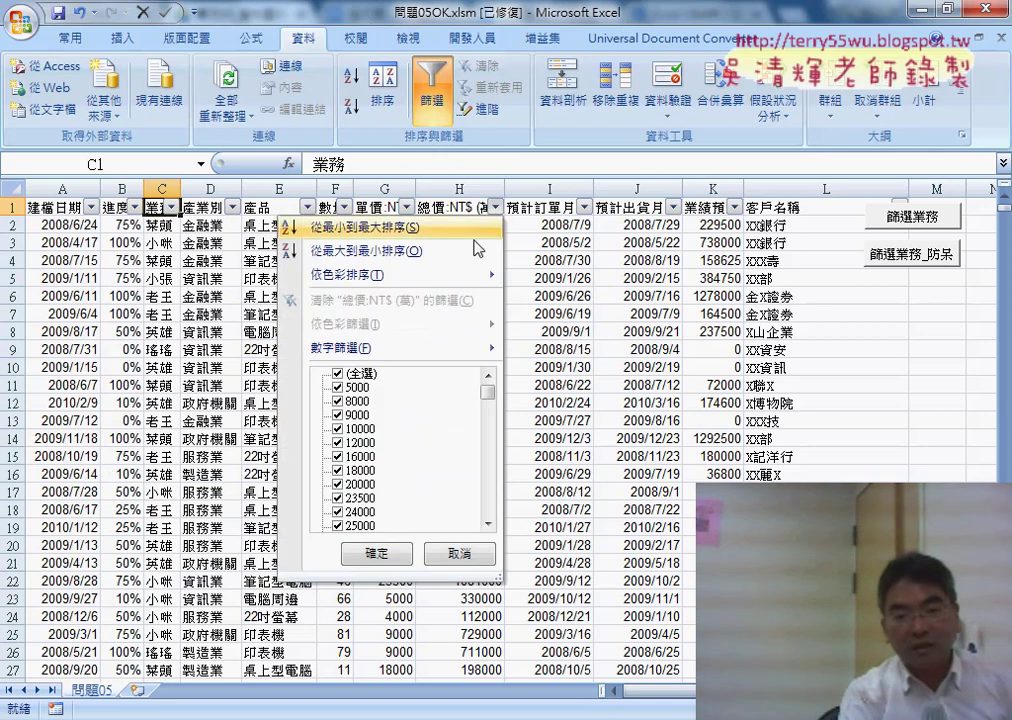
{"action": "mouse_move", "coordinate": [392, 348]}
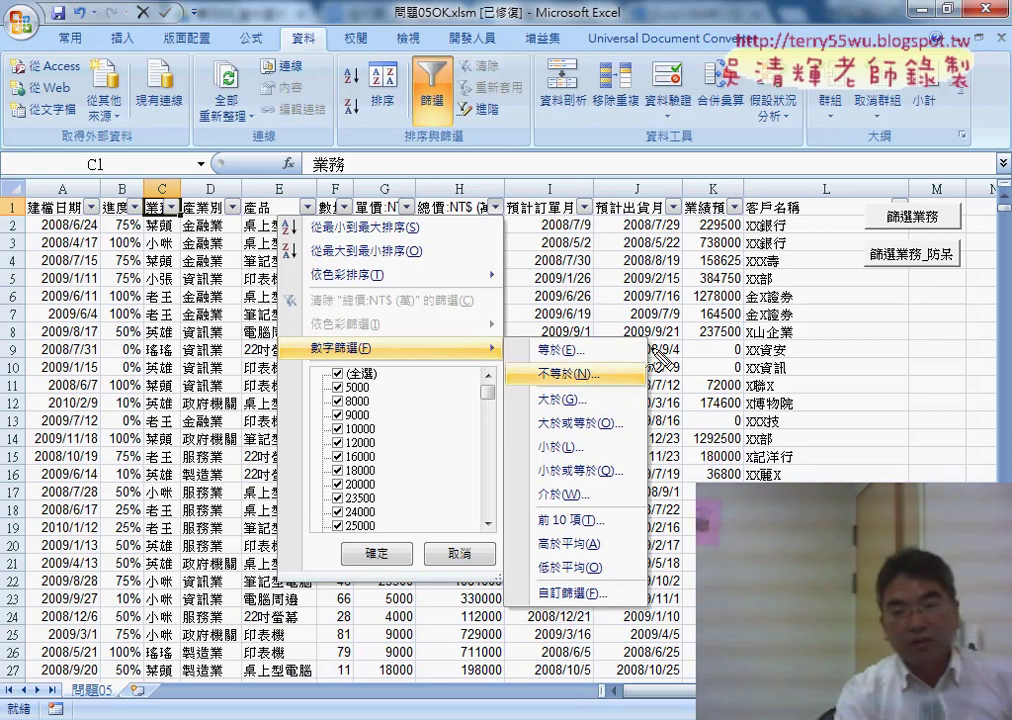
{"action": "mouse_move", "coordinate": [648, 348]}
{"action": "left_mouse_down"}
{"action": "mouse_move", "coordinate": [680, 347]}
{"action": "mouse_move", "coordinate": [682, 356]}
{"action": "left_mouse_up"}
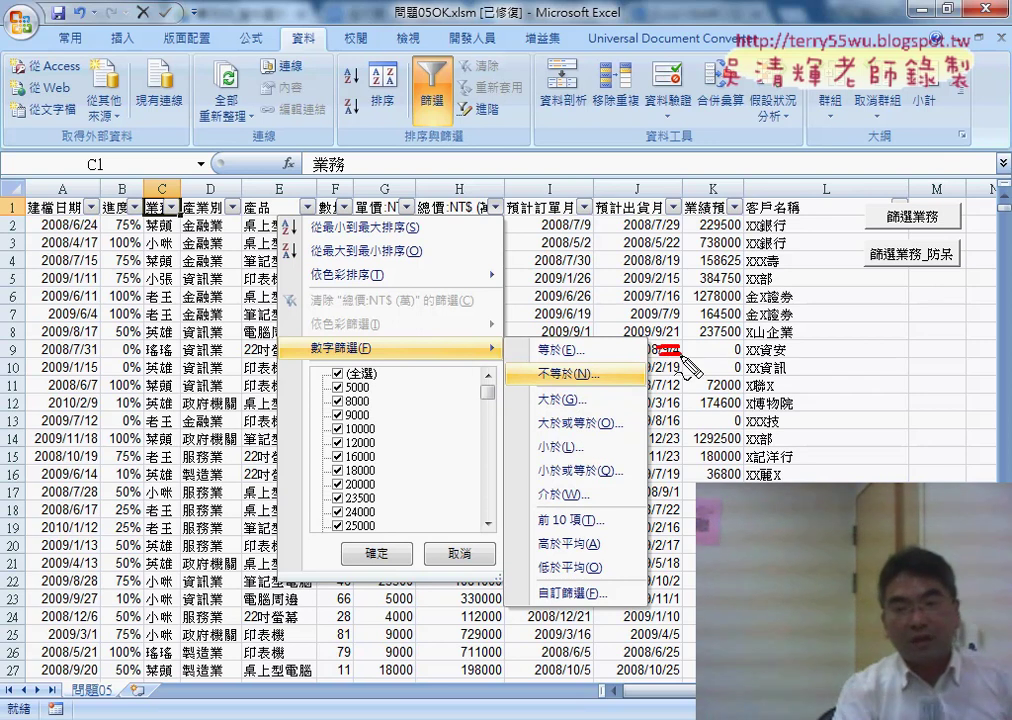
{"action": "left_click_drag", "start_coordinate": [540, 380], "coordinate": [585, 380]}
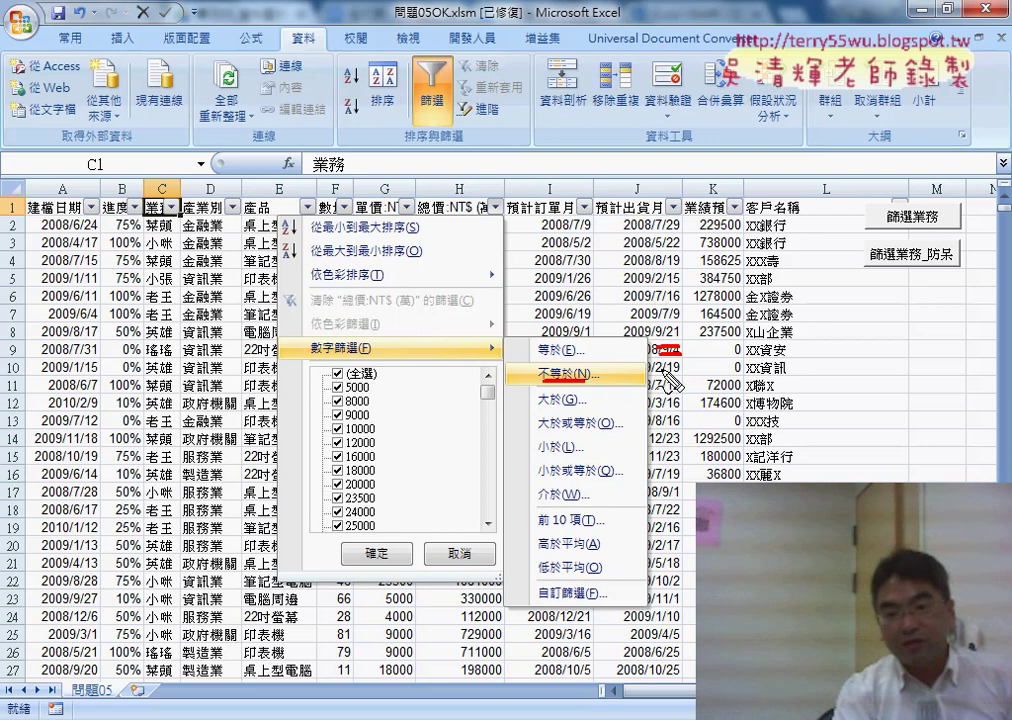
{"action": "left_click_drag", "start_coordinate": [660, 366], "coordinate": [660, 386]}
{"action": "left_click_drag", "start_coordinate": [668, 366], "coordinate": [668, 386]}
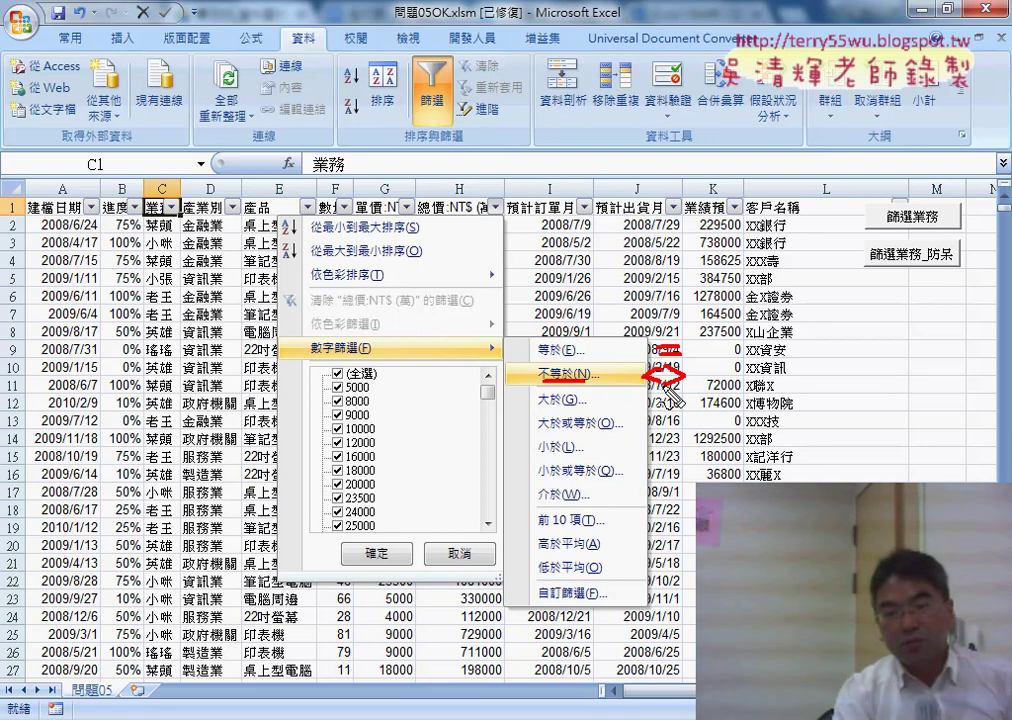
{"action": "left_click_drag", "start_coordinate": [540, 364], "coordinate": [577, 388]}
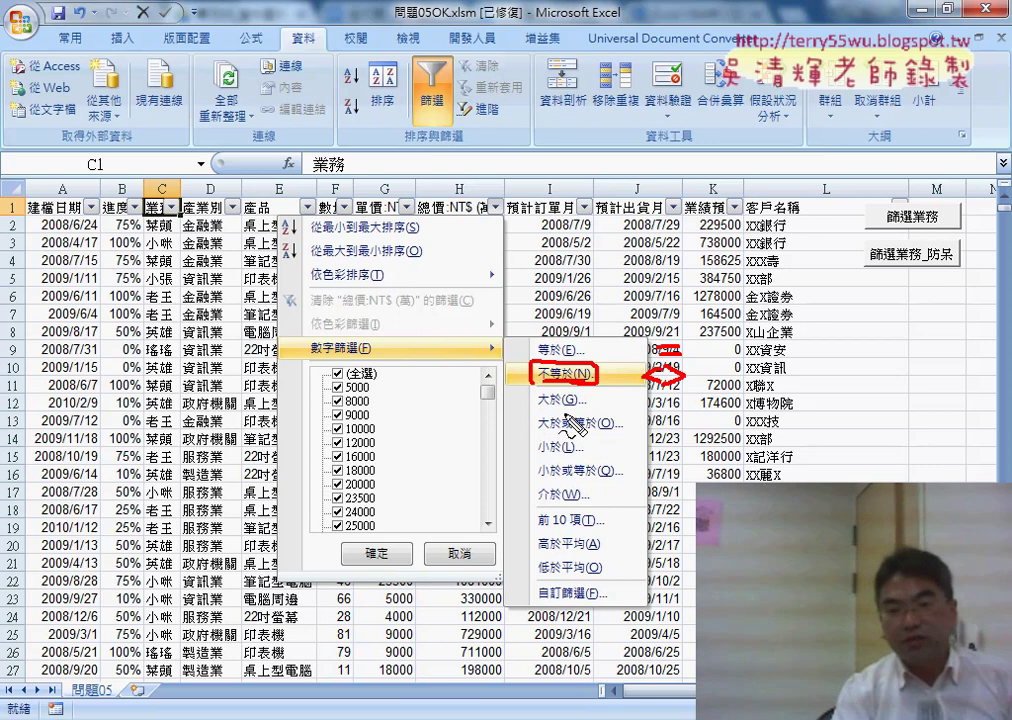
- Circle the 介於 between condition and link it to the 總價 heading, then close the menu
{"action": "left_click_drag", "start_coordinate": [532, 484], "coordinate": [525, 503]}
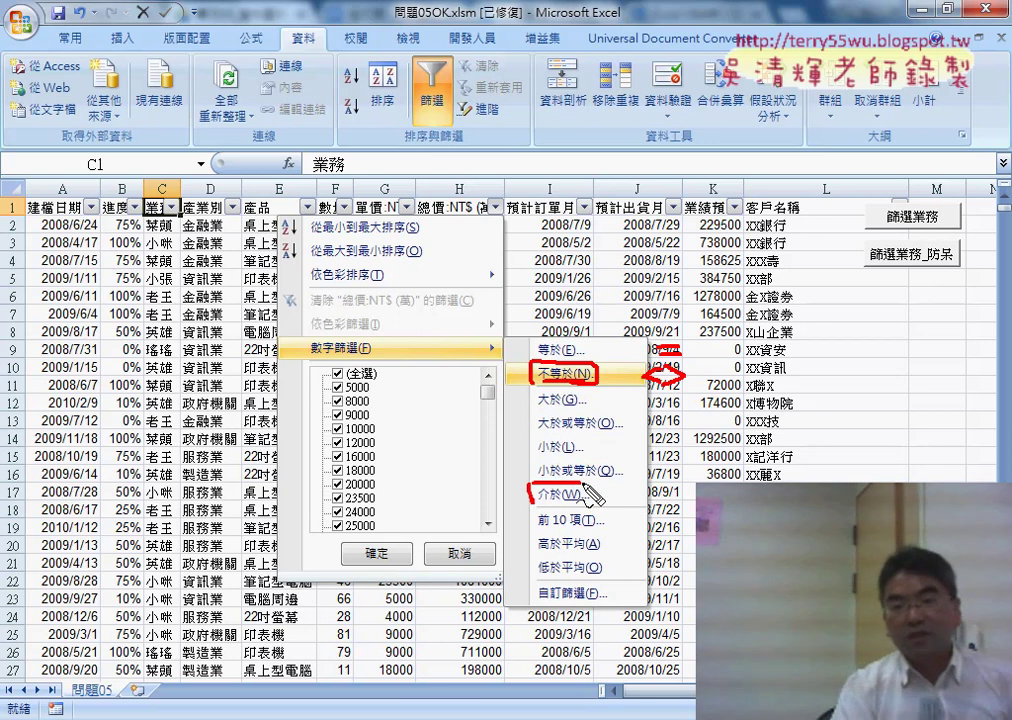
{"action": "left_click_drag", "start_coordinate": [590, 493], "coordinate": [533, 505]}
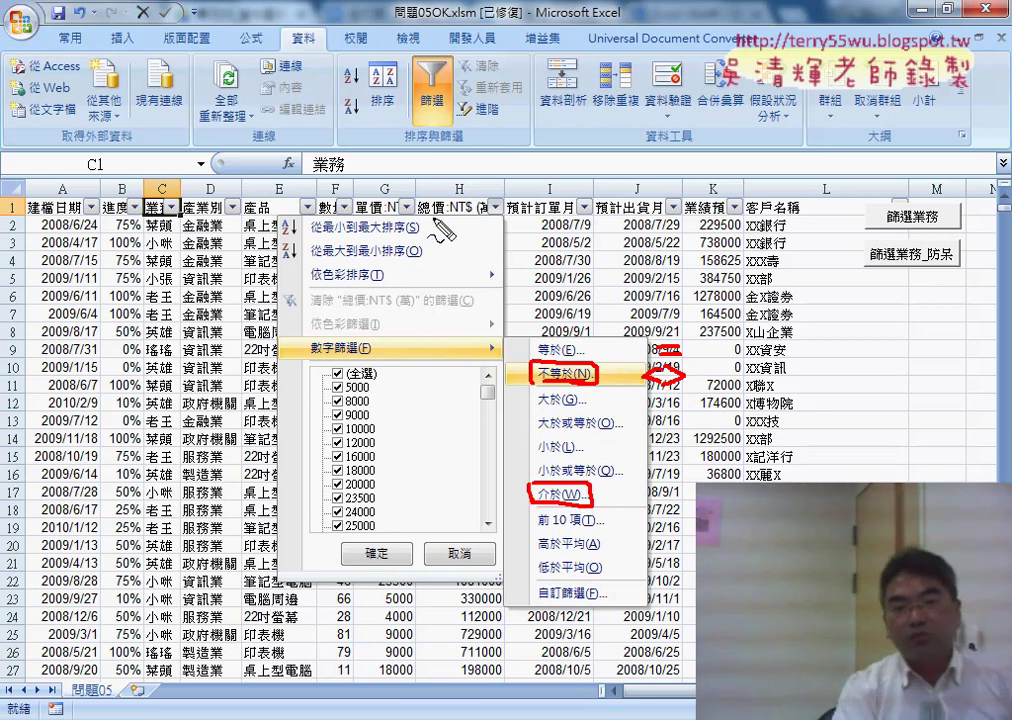
{"action": "left_click_drag", "start_coordinate": [452, 192], "coordinate": [440, 222]}
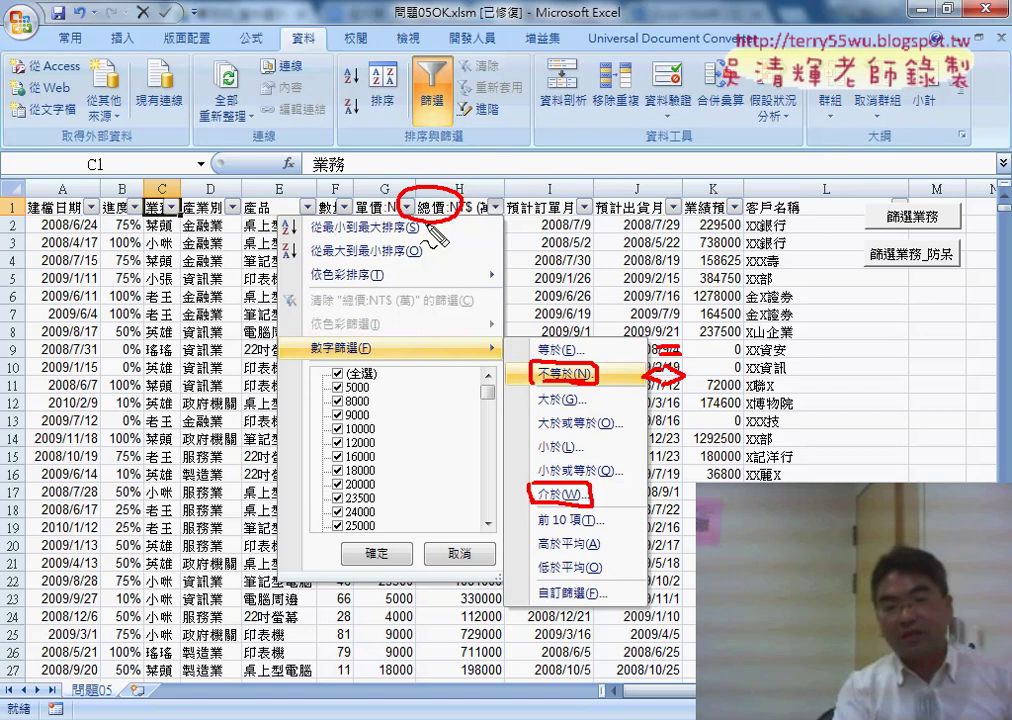
{"action": "mouse_move", "coordinate": [424, 220]}
{"action": "left_mouse_down"}
{"action": "mouse_move", "coordinate": [530, 488]}
{"action": "mouse_move", "coordinate": [519, 500]}
{"action": "left_mouse_up"}
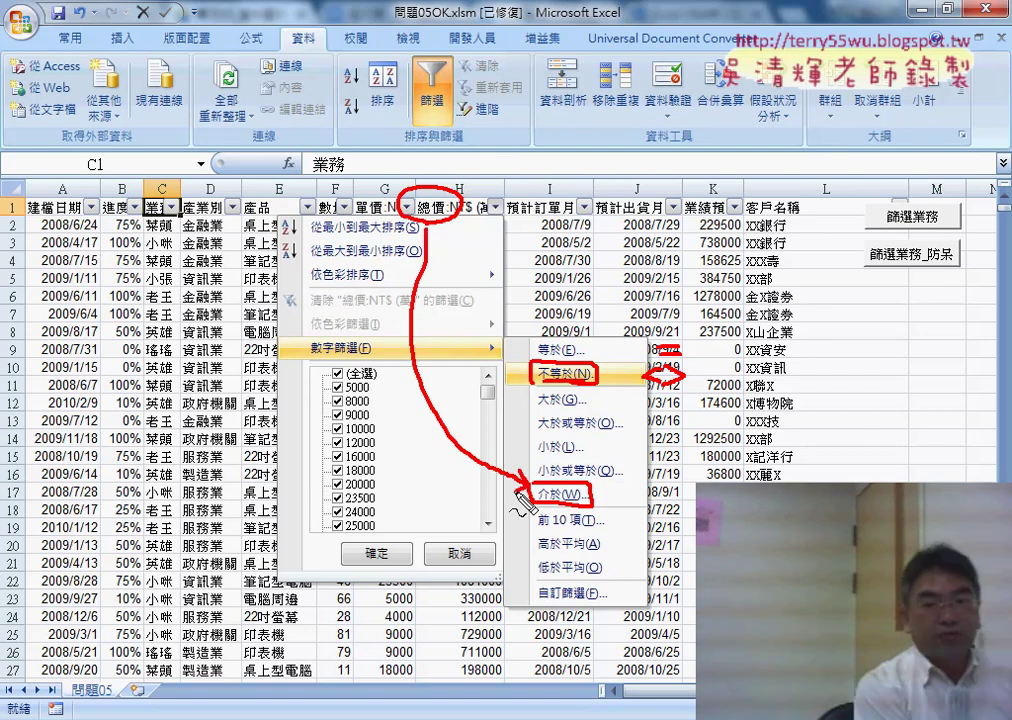
{"action": "key", "text": "Escape"}
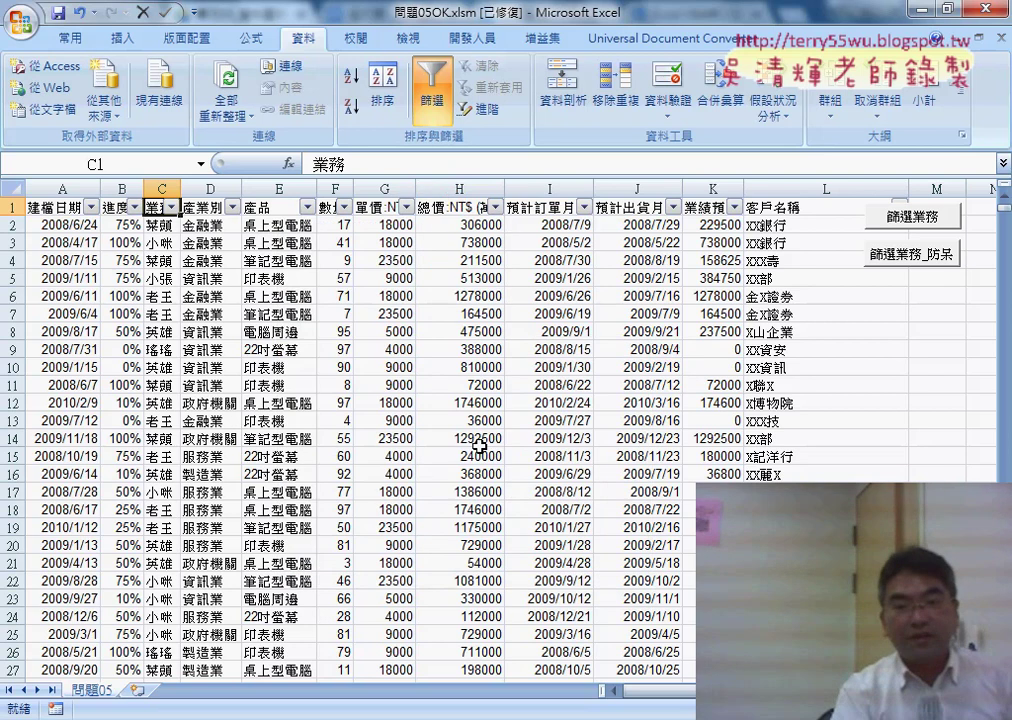
- Mark the 建檔日期 date filters (between, next/this/last year), then turn AutoFilter off with Ctrl+Shift+L
{"action": "left_click", "coordinate": [92, 208]}
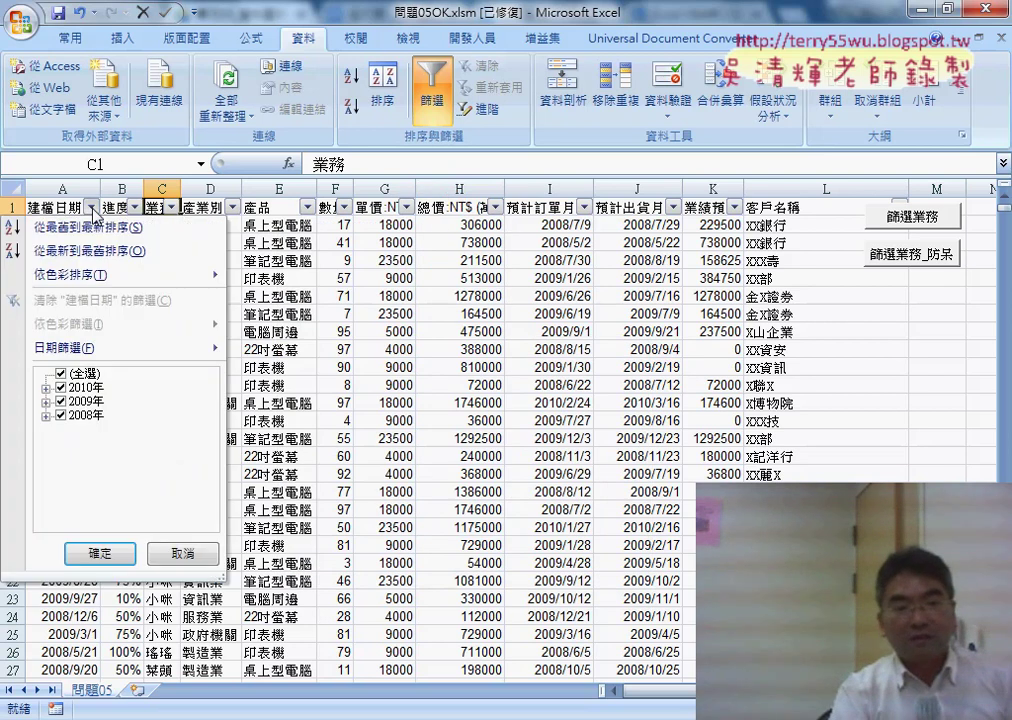
{"action": "mouse_move", "coordinate": [85, 352]}
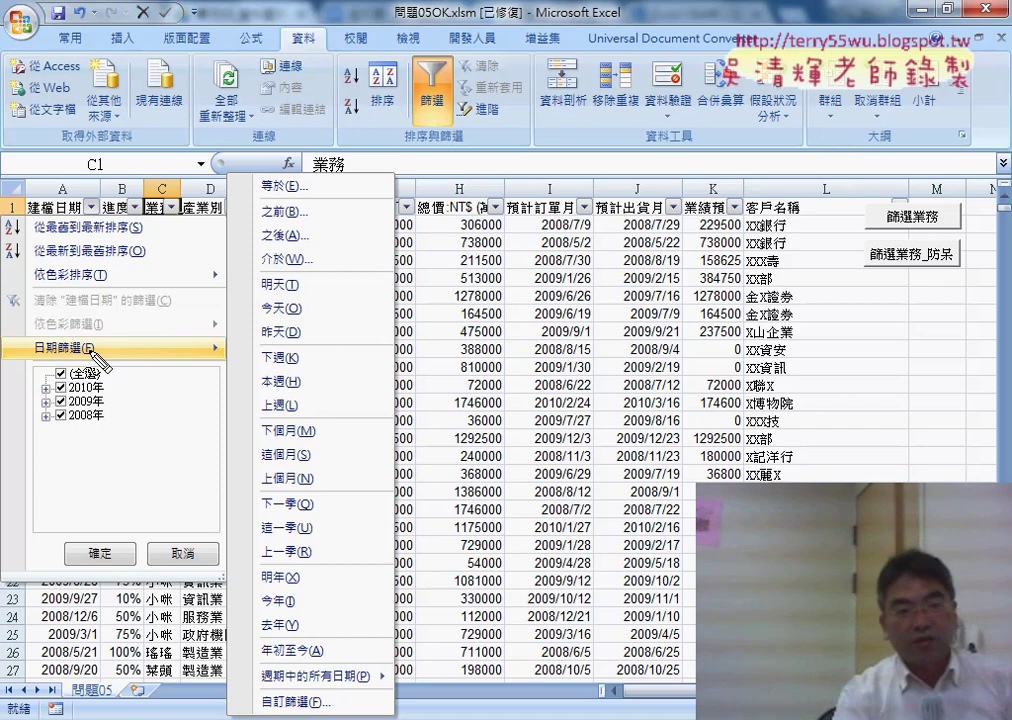
{"action": "left_click_drag", "start_coordinate": [93, 352], "coordinate": [76, 362]}
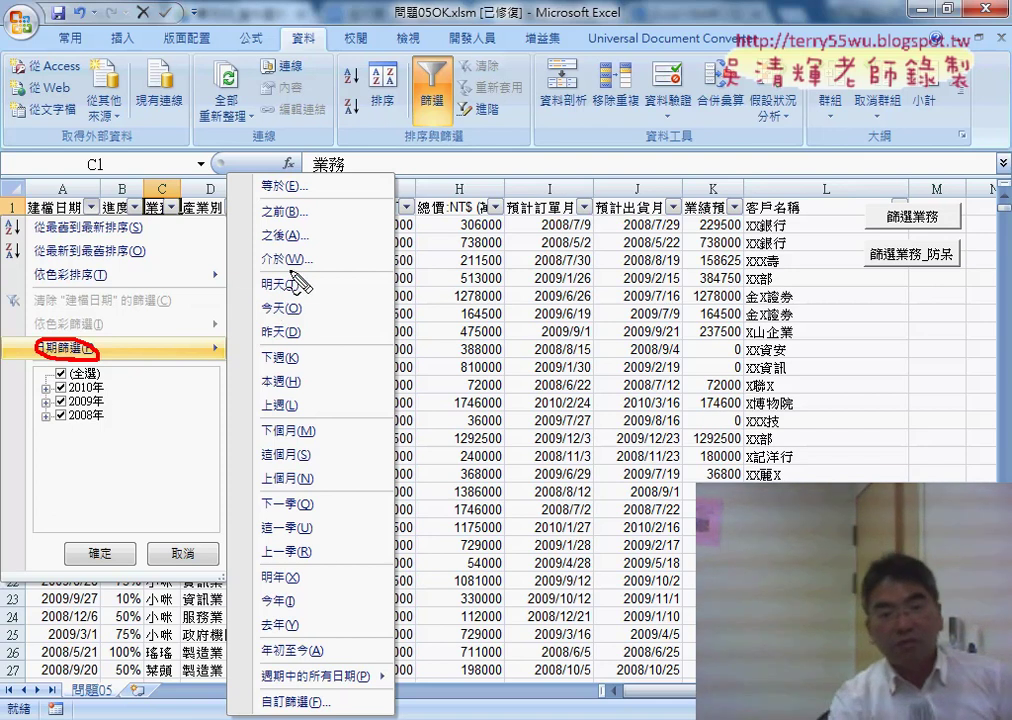
{"action": "left_click_drag", "start_coordinate": [300, 250], "coordinate": [294, 264]}
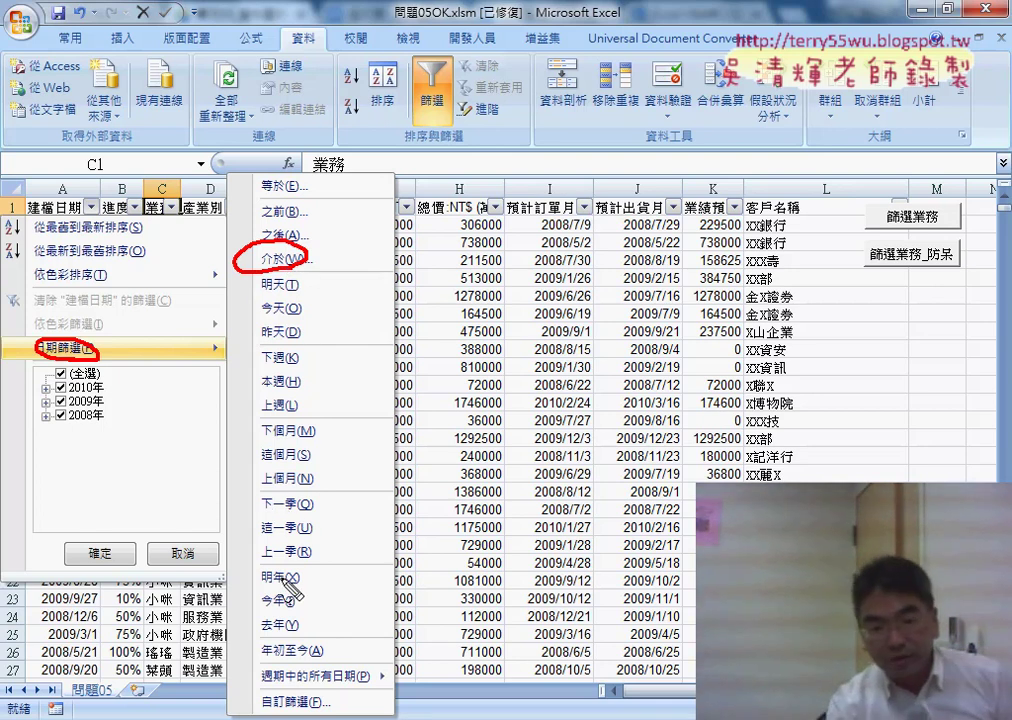
{"action": "left_click_drag", "start_coordinate": [308, 640], "coordinate": [292, 645]}
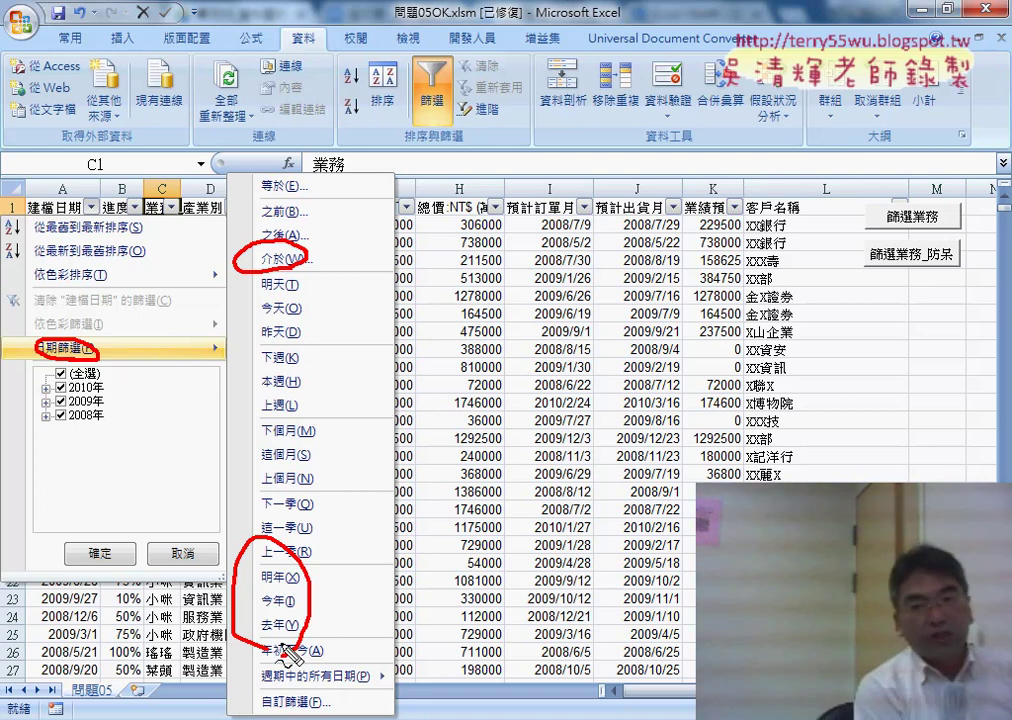
{"action": "key", "text": "Escape"}
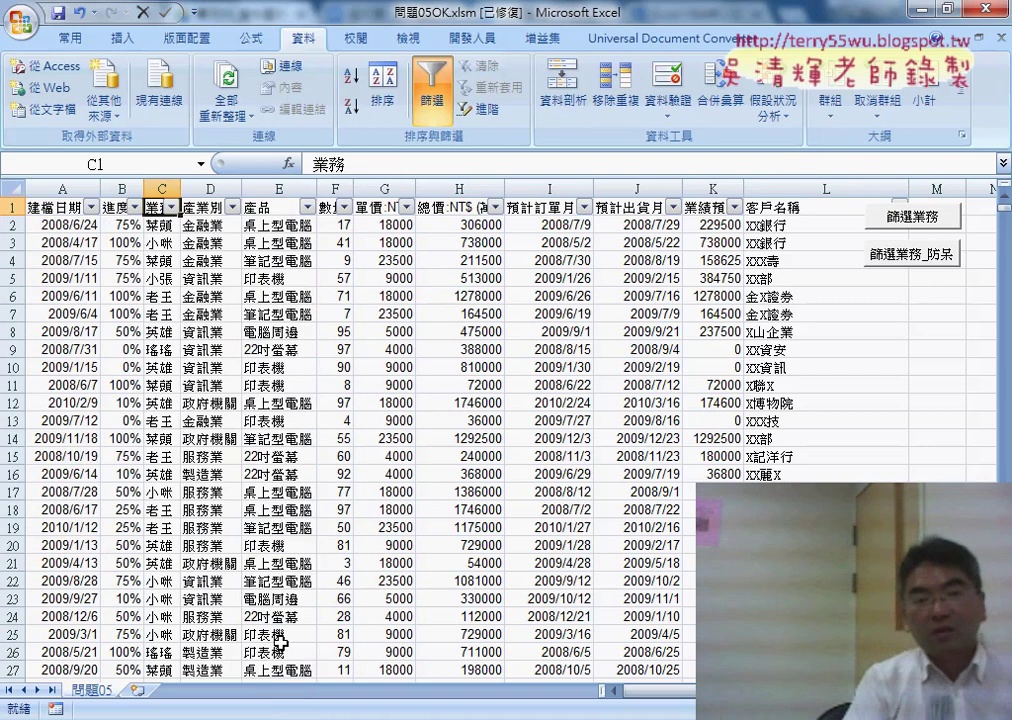
{"action": "key", "text": "ctrl+shift+l"}
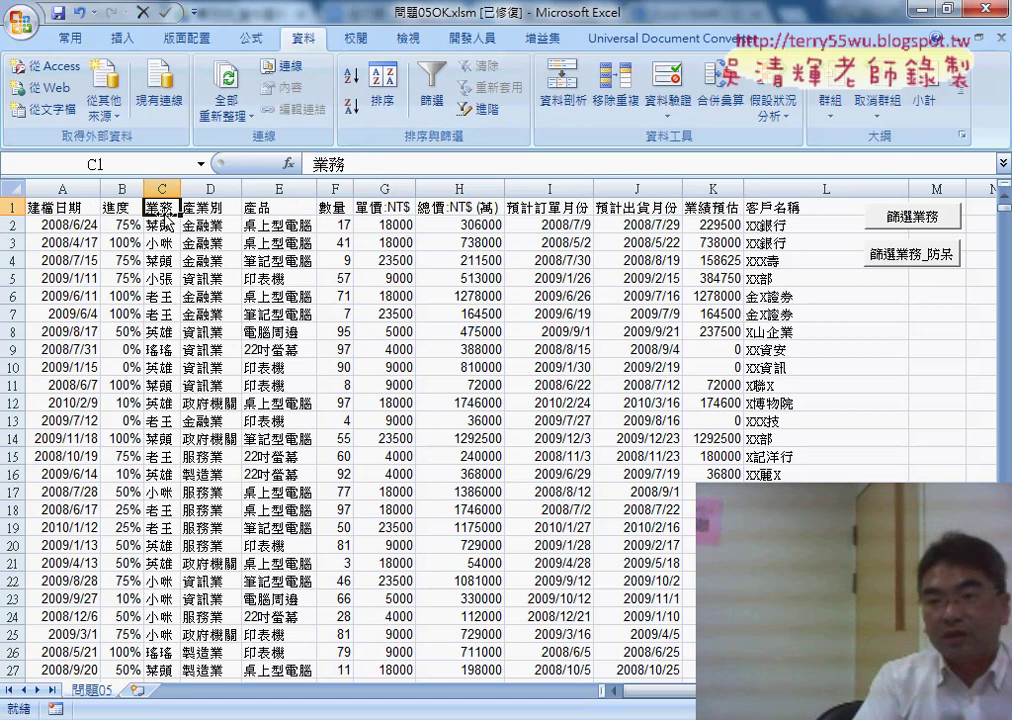
- Run the 篩選業務 macro for one salesperson, view the new sheet, then return to 問題05
{"action": "left_click", "coordinate": [907, 232]}
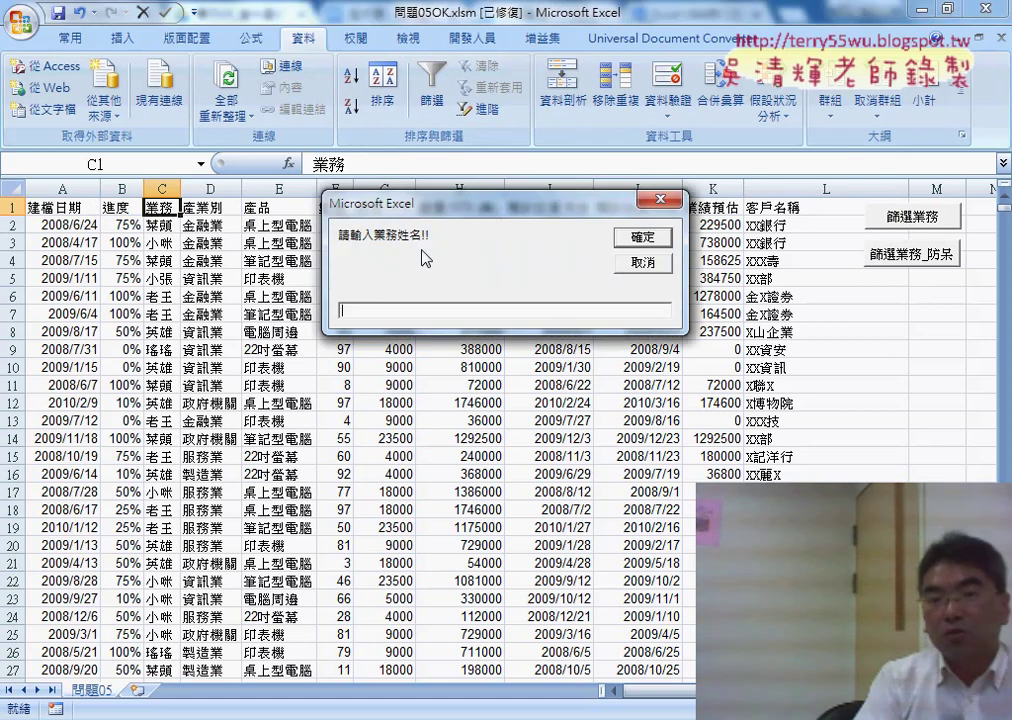
{"action": "left_click_drag", "start_coordinate": [472, 209], "coordinate": [468, 139]}
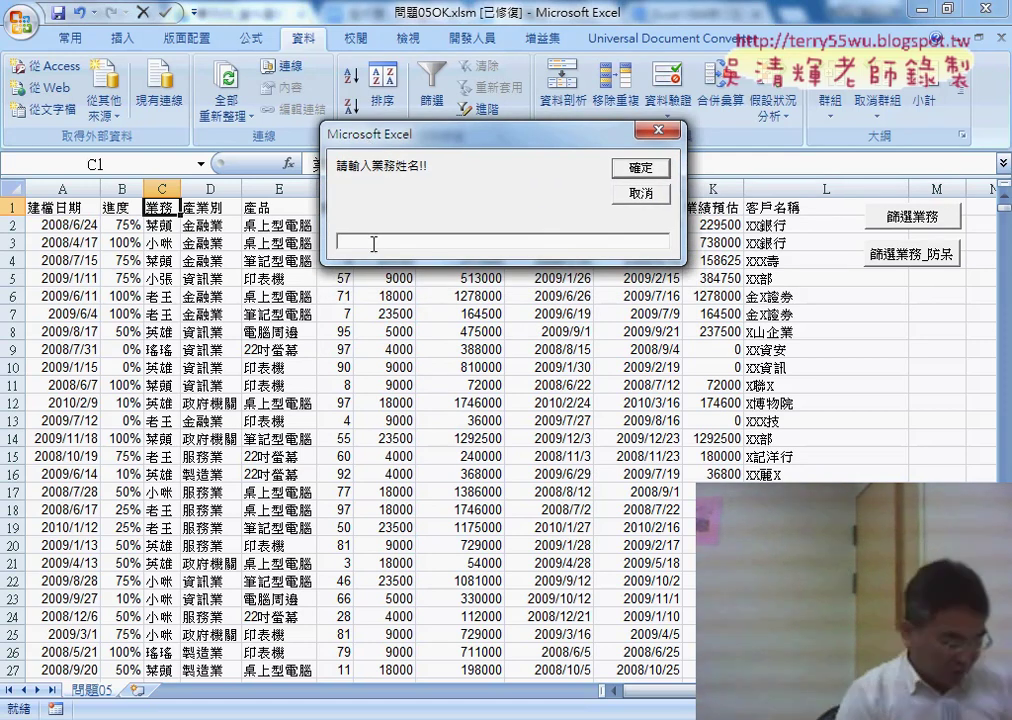
{"action": "type", "text": "小"}
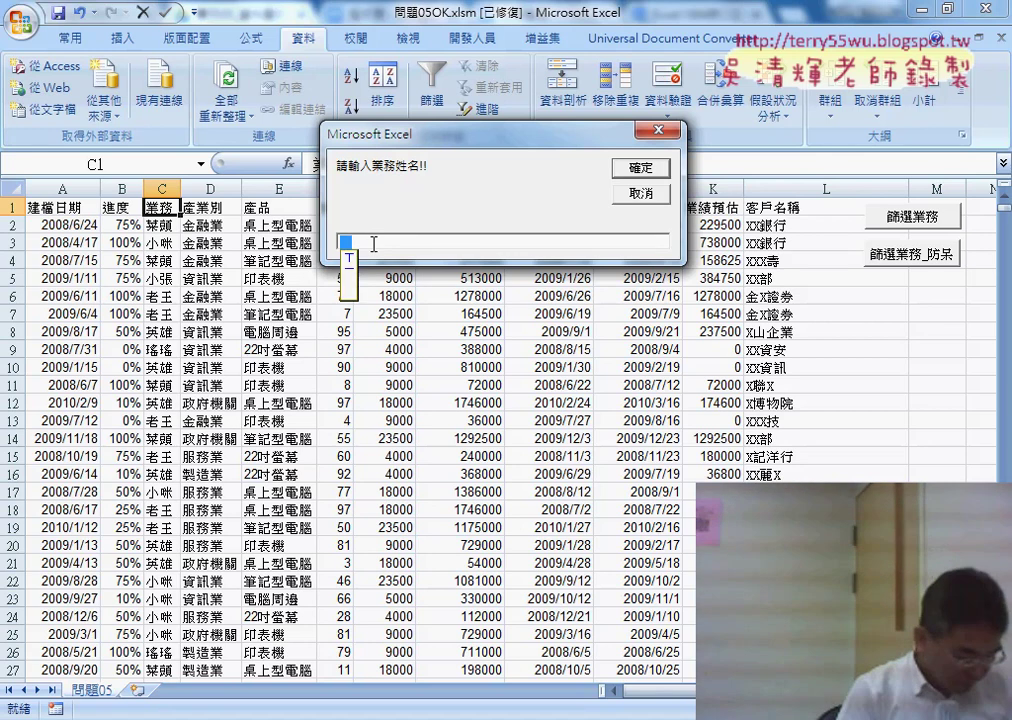
{"action": "type", "text": "咪"}
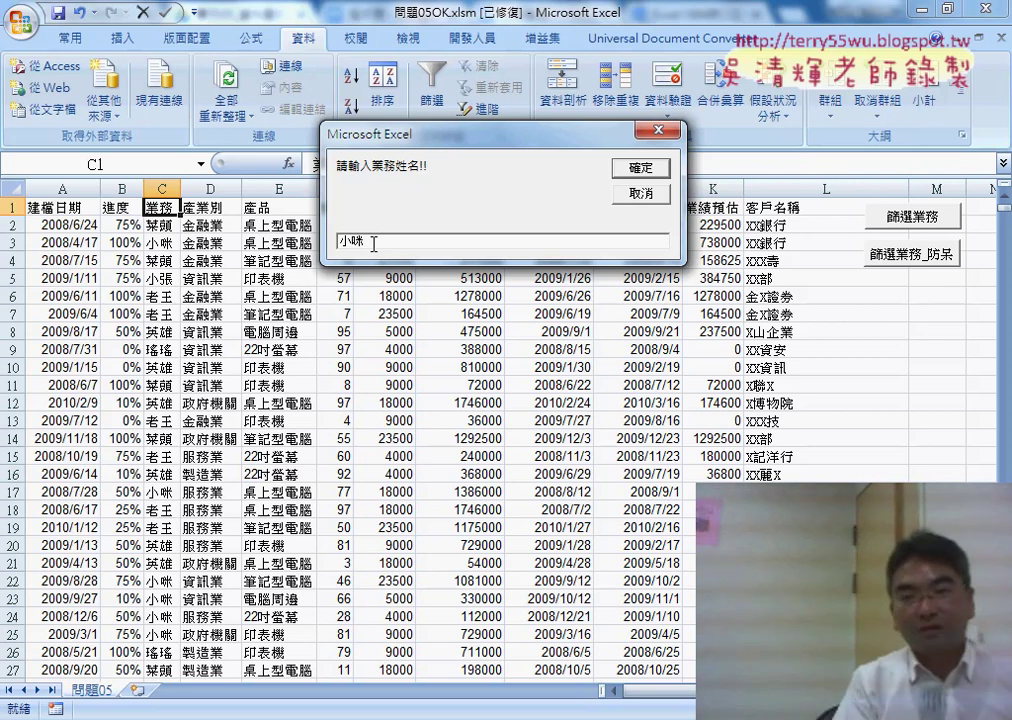
{"action": "left_click", "coordinate": [631, 180]}
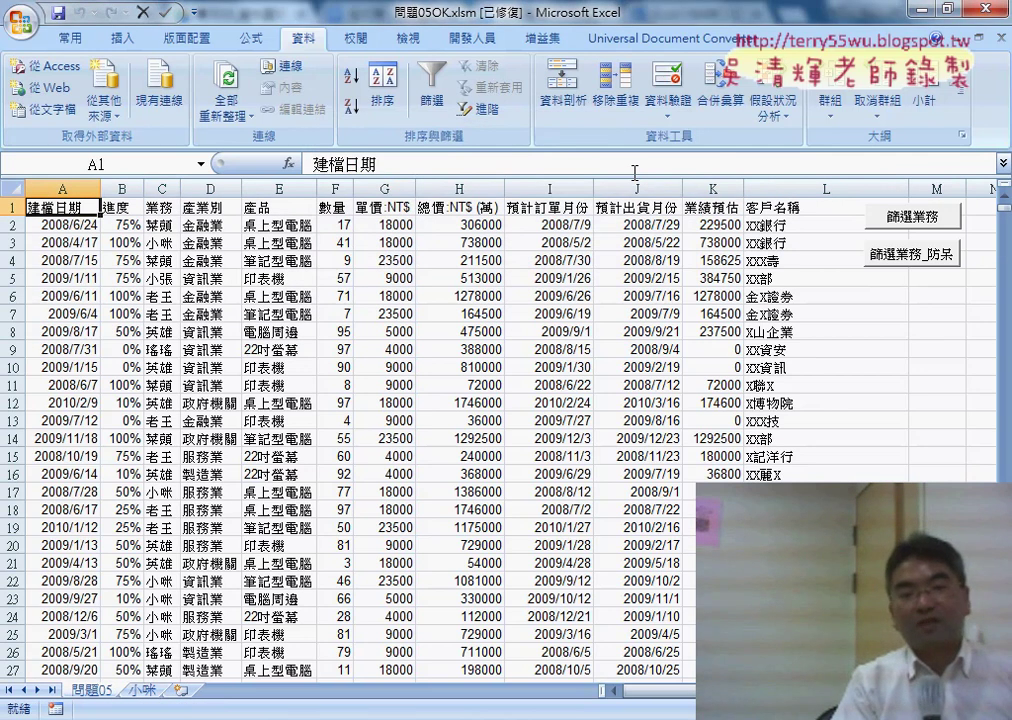
{"action": "left_click", "coordinate": [143, 690]}
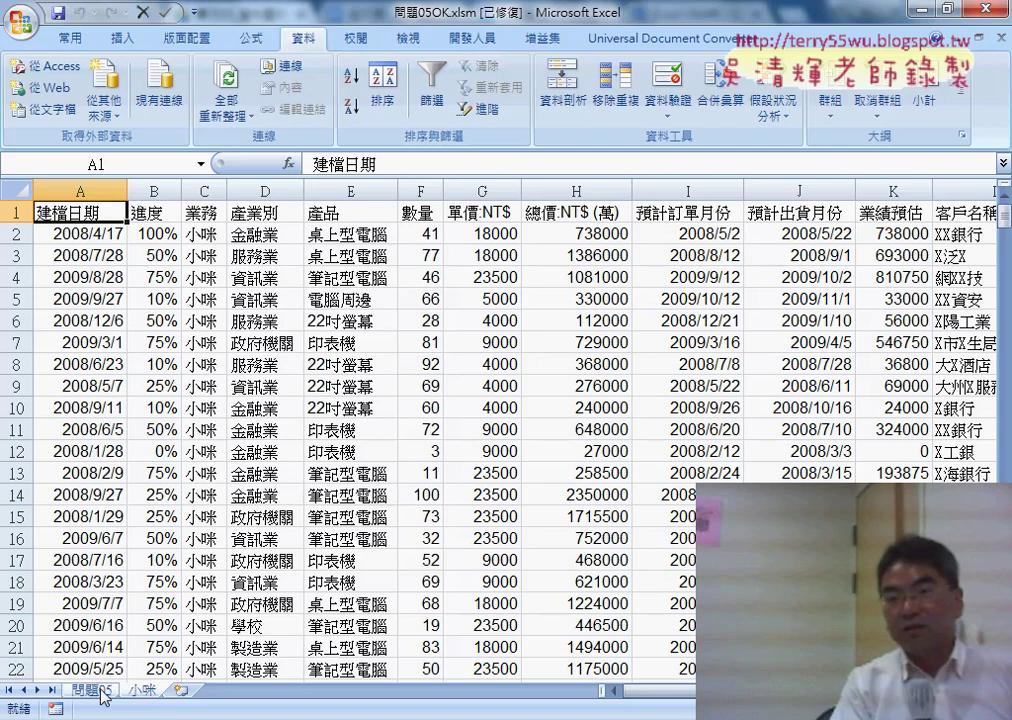
{"action": "left_click", "coordinate": [92, 690]}
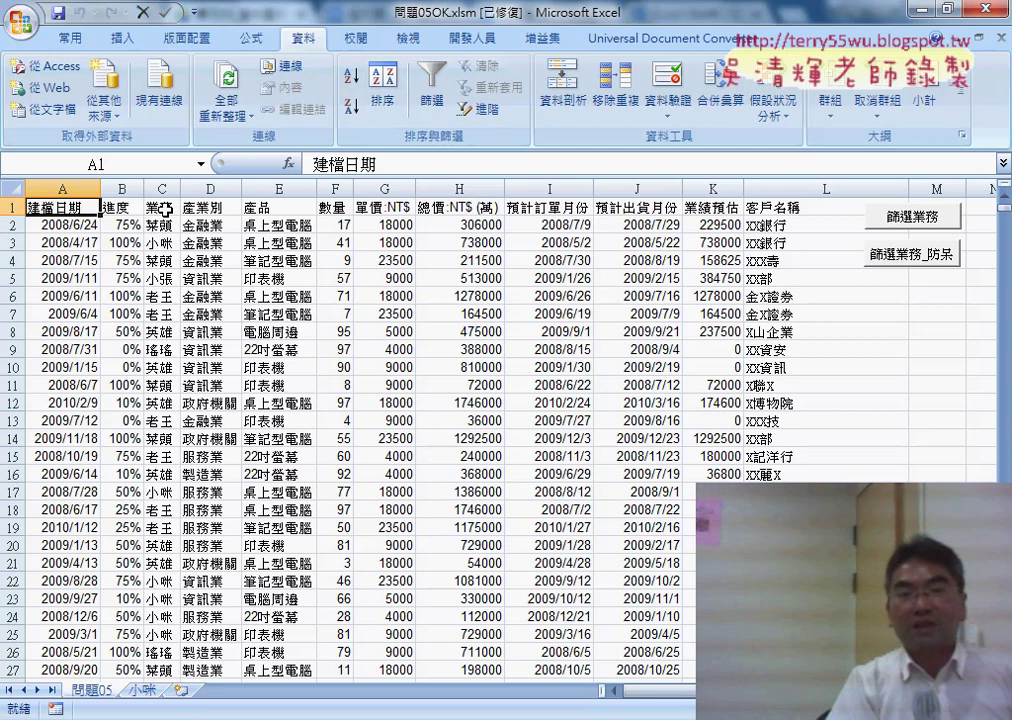
- Filter the 業務 column down to a single salesperson's 409 records
{"action": "left_click", "coordinate": [165, 209]}
{"action": "left_click", "coordinate": [433, 97]}
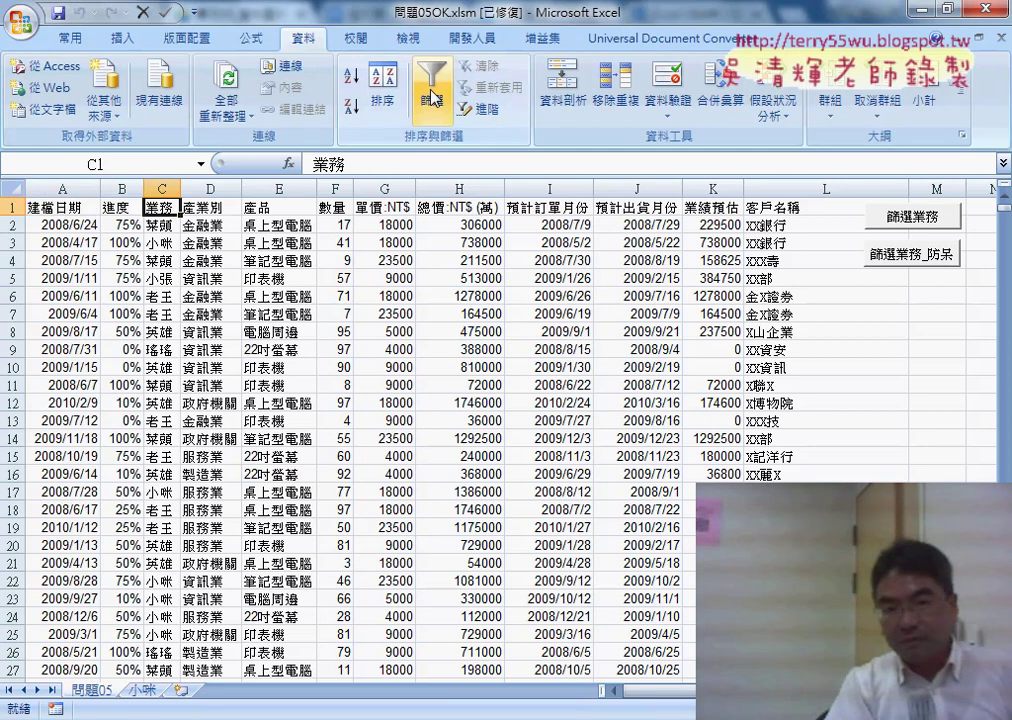
{"action": "left_click", "coordinate": [175, 207]}
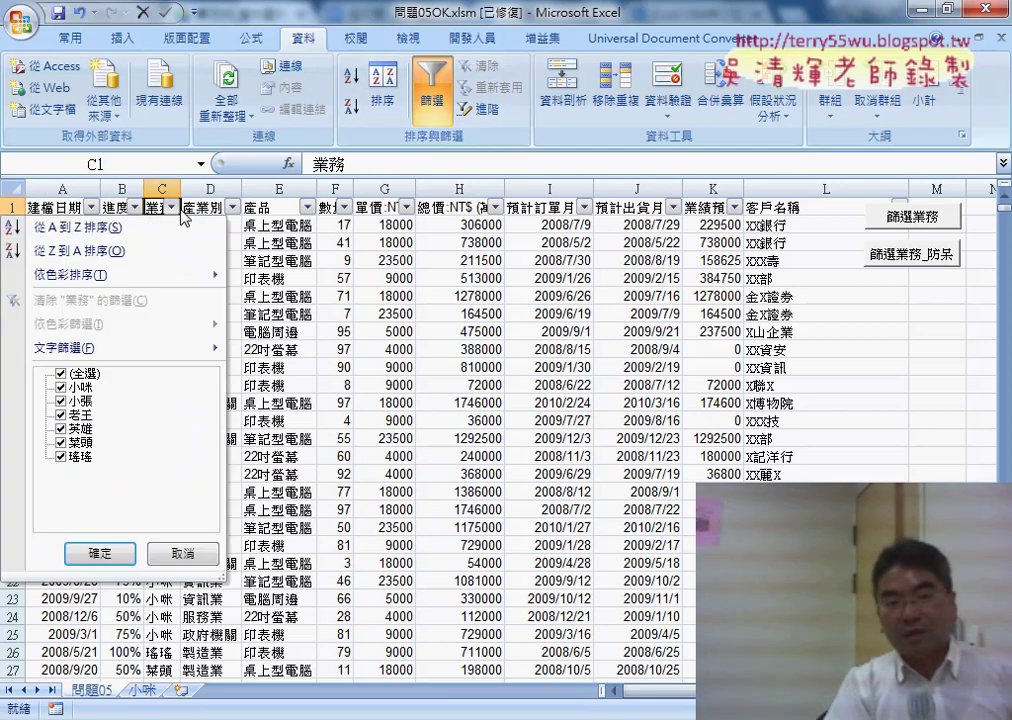
{"action": "left_click", "coordinate": [61, 375]}
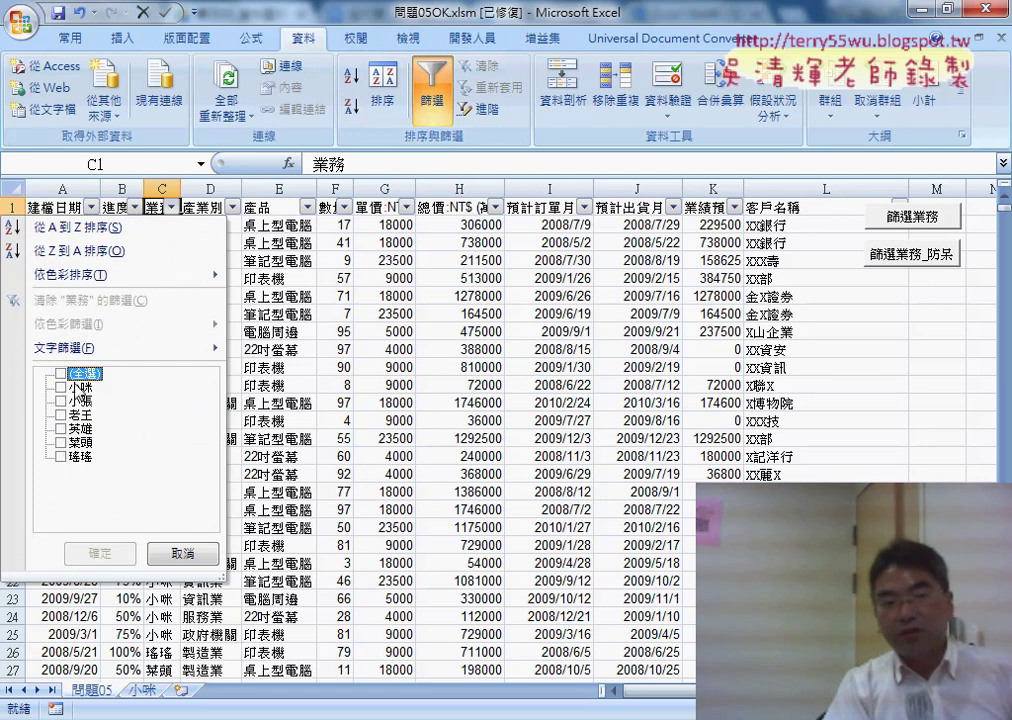
{"action": "left_click", "coordinate": [61, 387]}
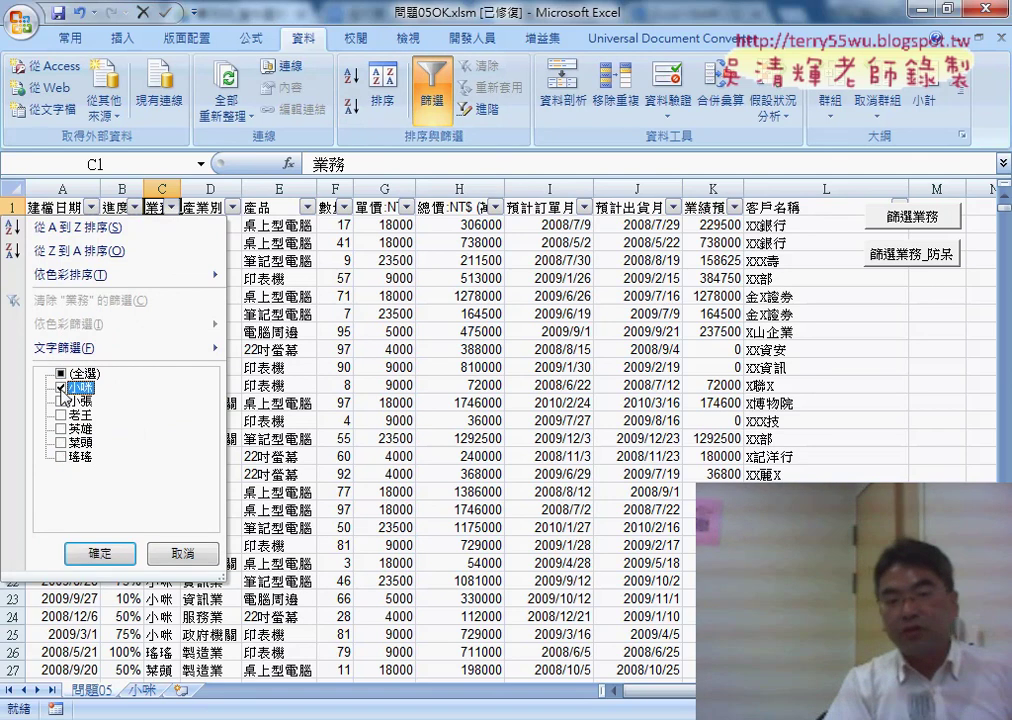
{"action": "left_click", "coordinate": [101, 554]}
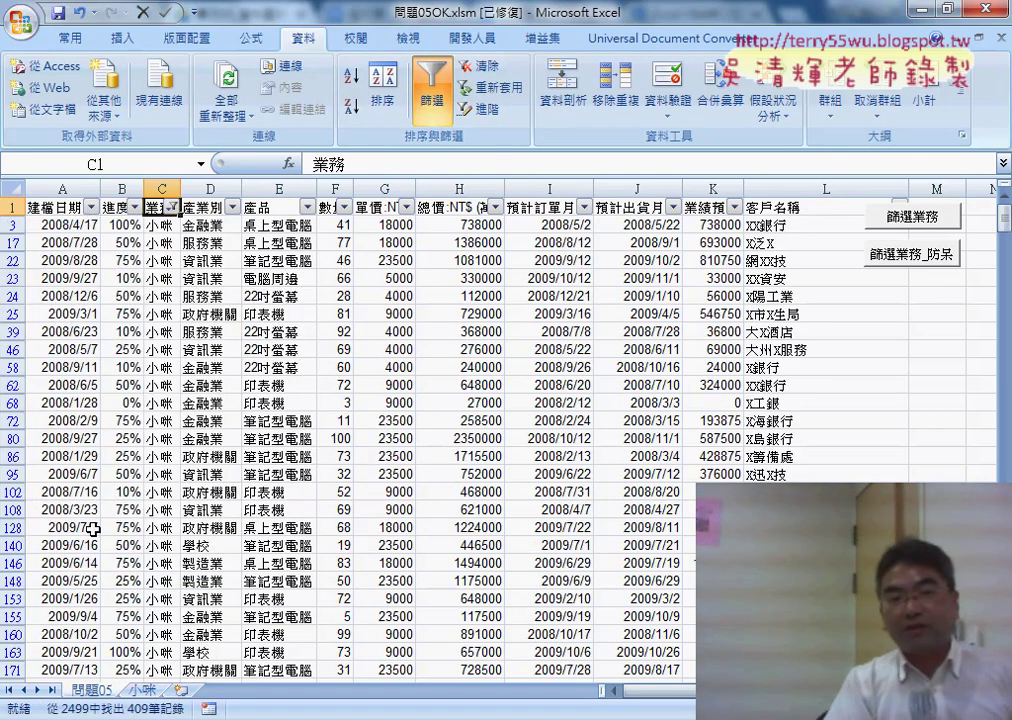
- Select the filtered range from A1 to the end of the data and copy it
{"action": "left_click", "coordinate": [45, 208]}
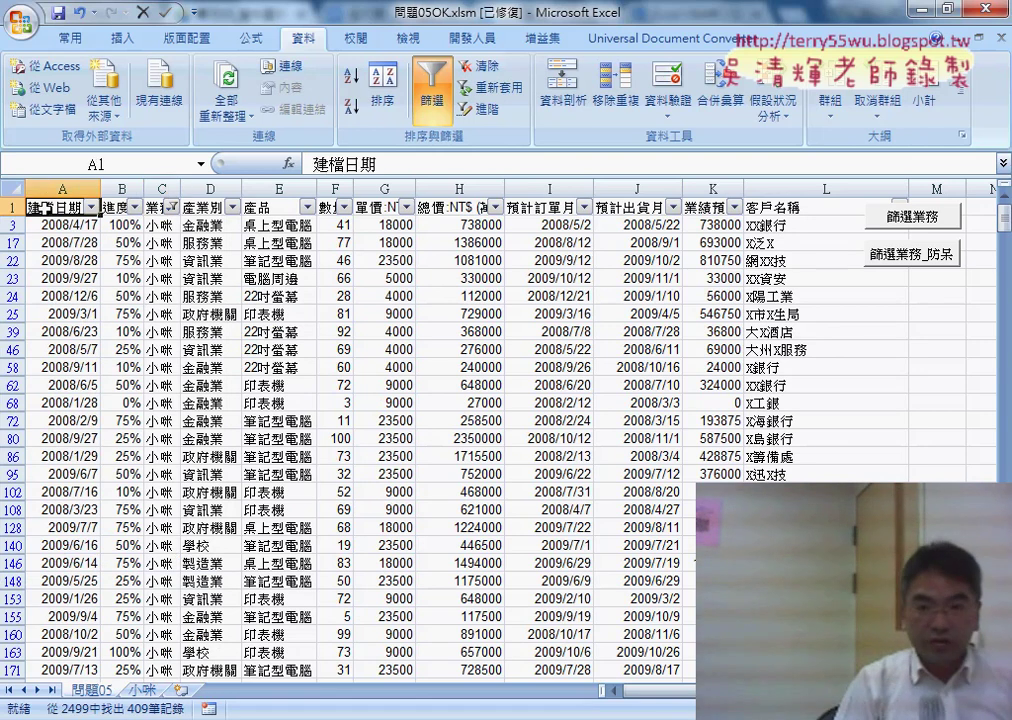
{"action": "key", "text": "ctrl+shift+End"}
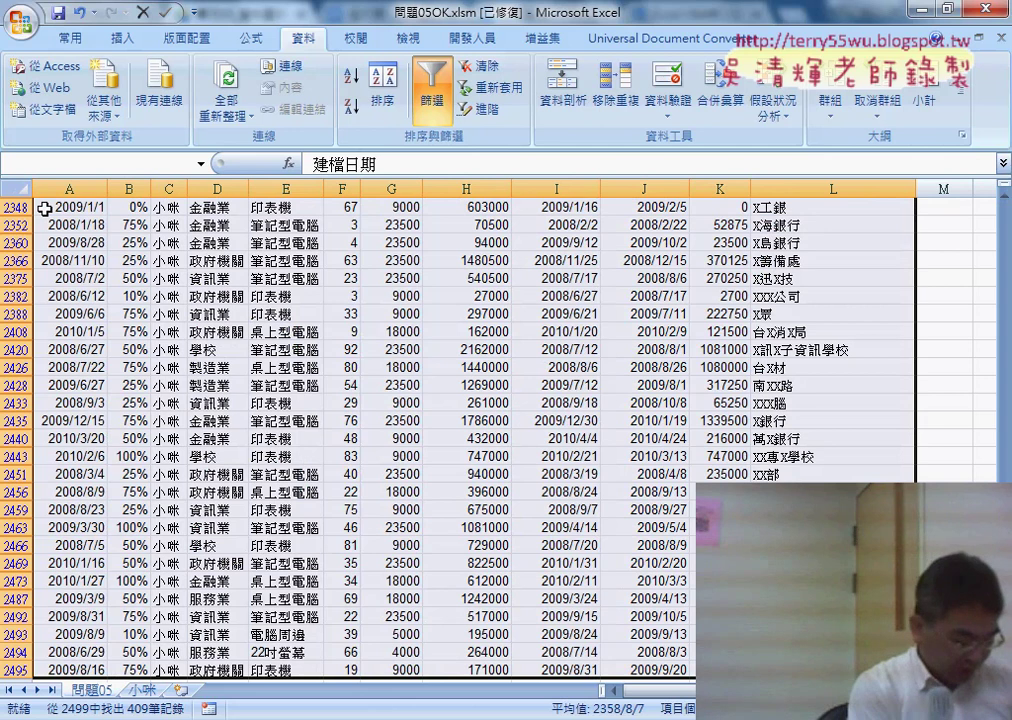
{"action": "key", "text": "ctrl+c"}
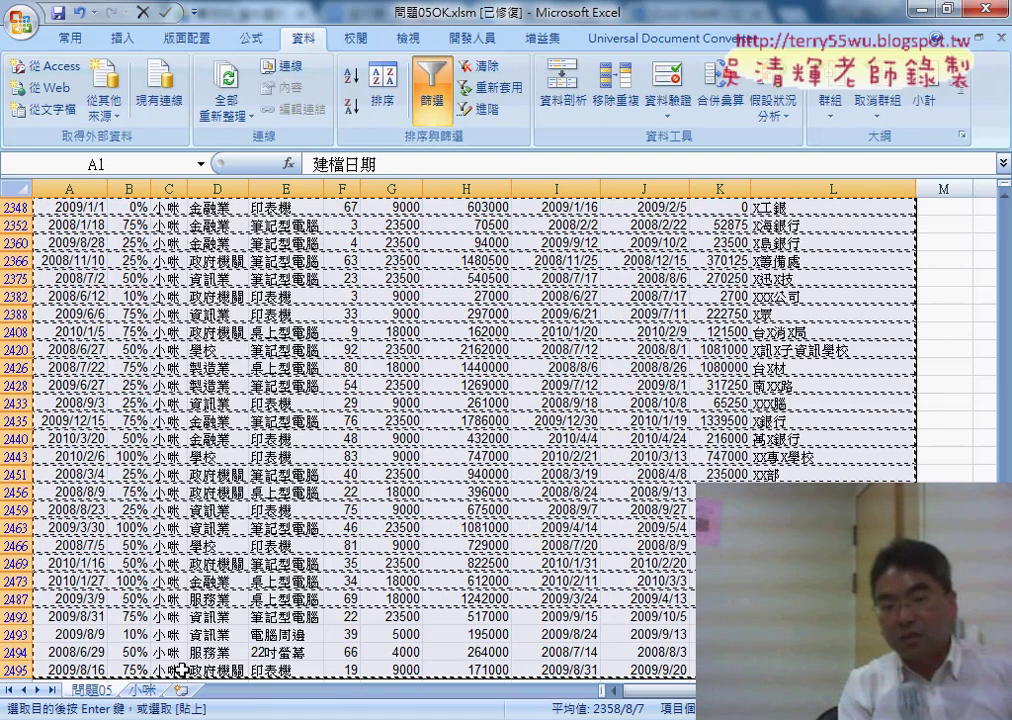
- Insert a blank Sheet2, then turn AutoFilter off on 問題05 so every row shows
{"action": "left_click", "coordinate": [181, 695]}
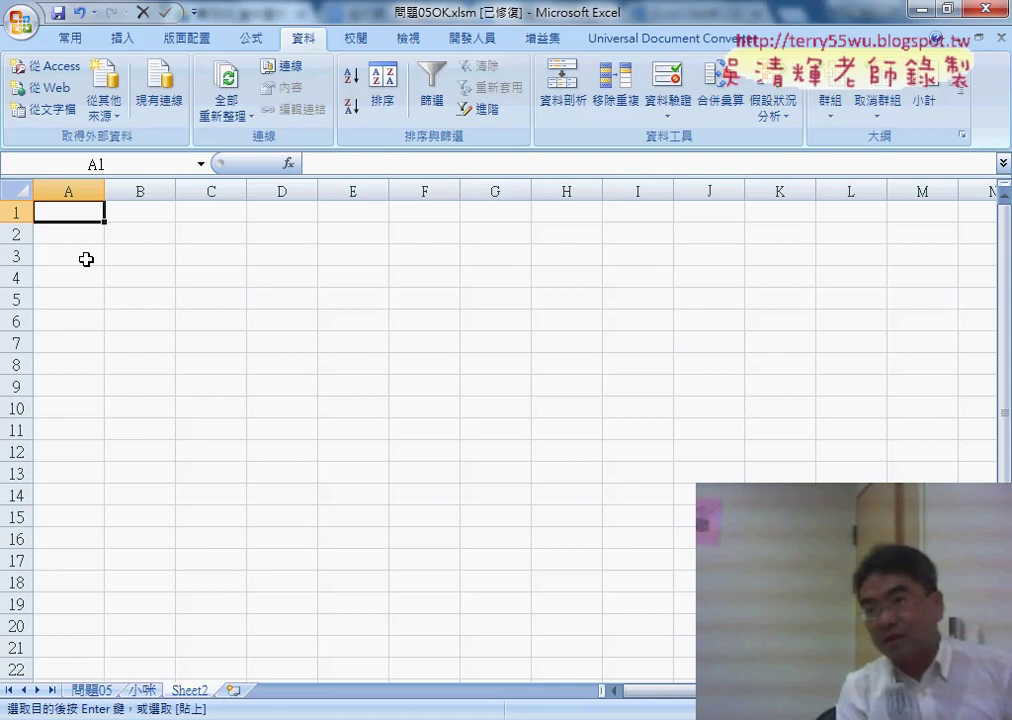
{"action": "left_click", "coordinate": [86, 690]}
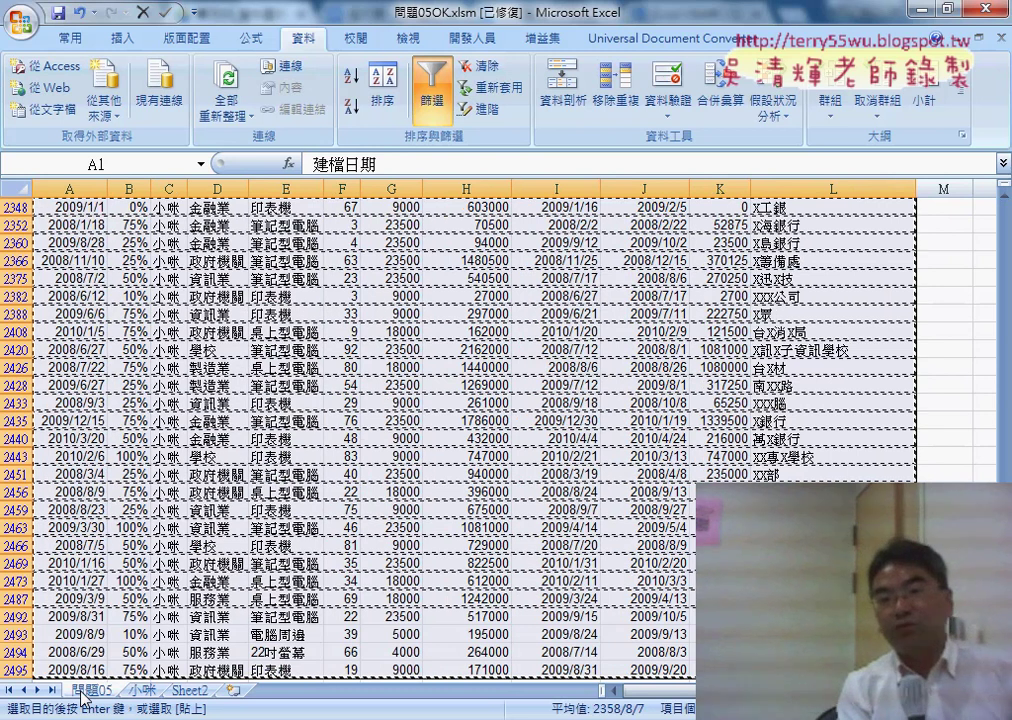
{"action": "left_click", "coordinate": [433, 99]}
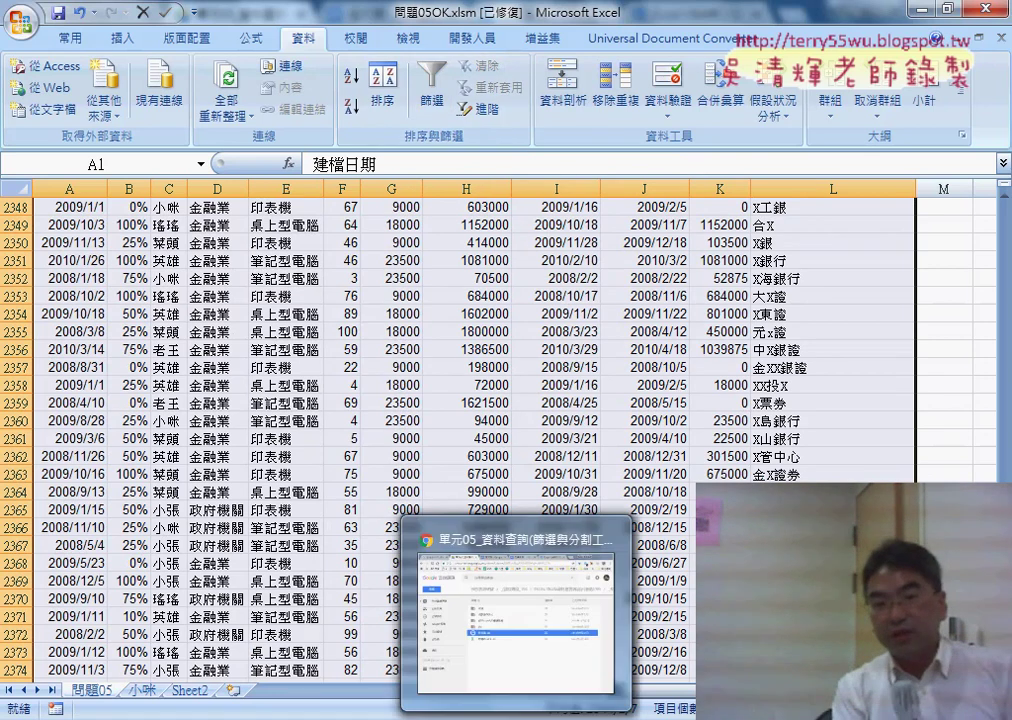
- Bring Chrome forward and open the 程式碼 document from the Drive folder
{"action": "left_click", "coordinate": [510, 670]}
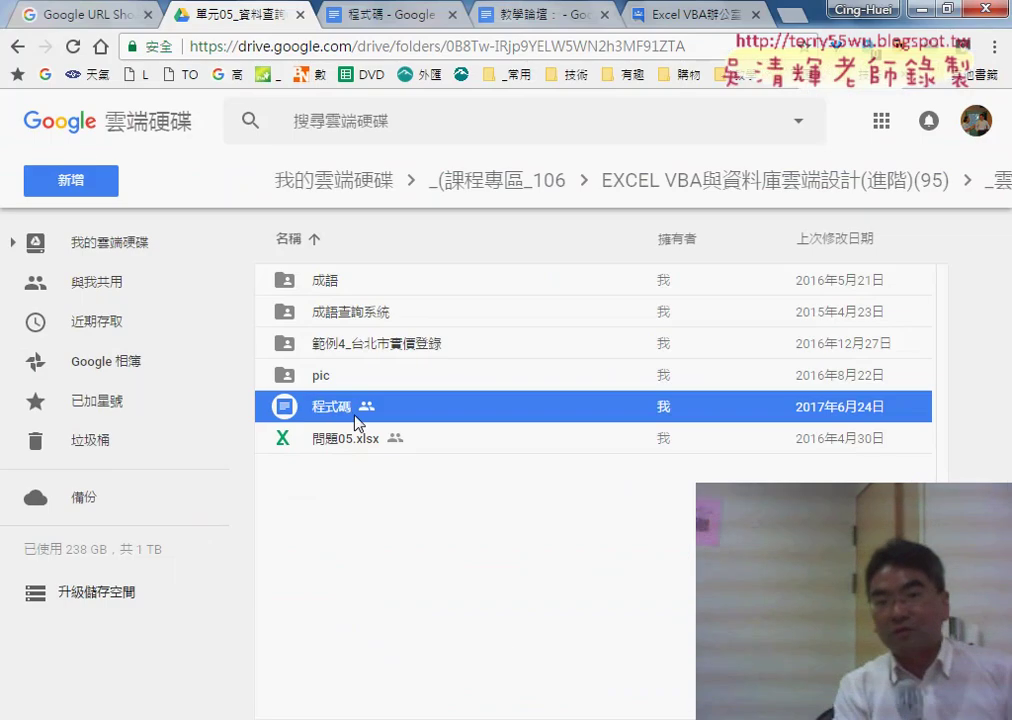
{"action": "left_click", "coordinate": [390, 16]}
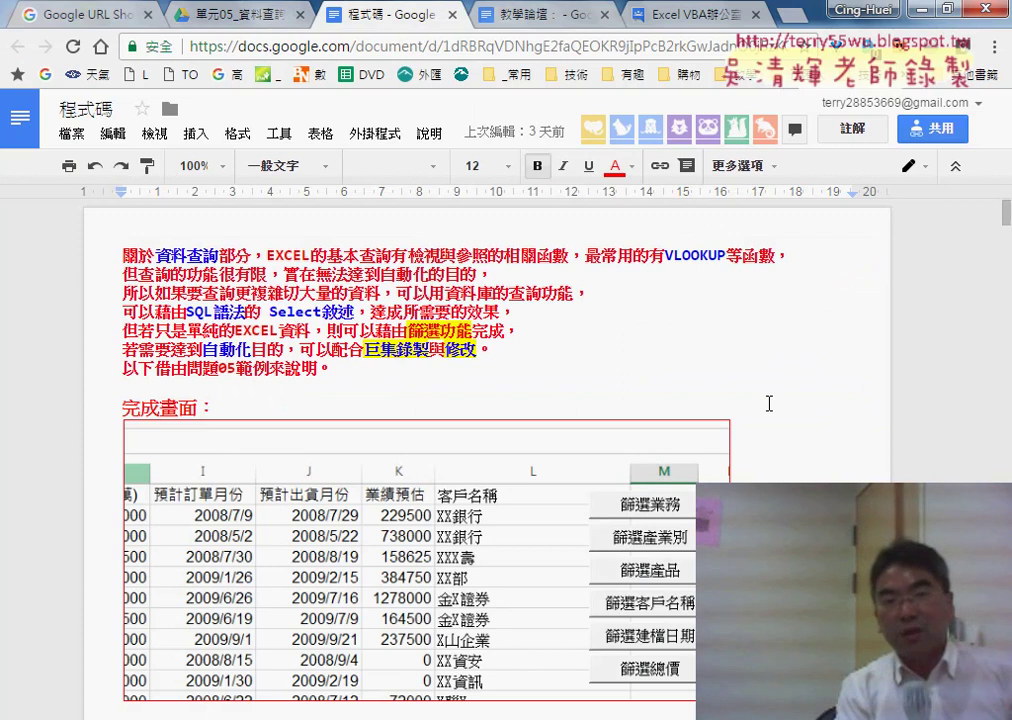
{"action": "left_click", "coordinate": [224, 22]}
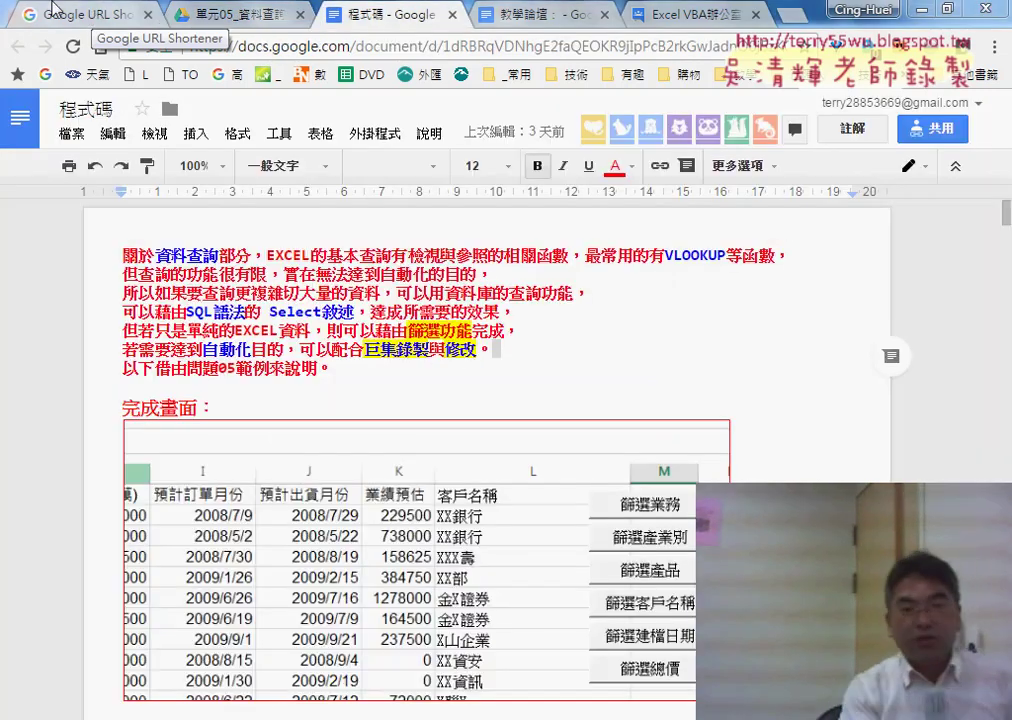
- Select the terms 資料查詢, VLOOKUP and SQL語法 in the introduction
{"action": "left_click_drag", "start_coordinate": [155, 256], "coordinate": [218, 256]}
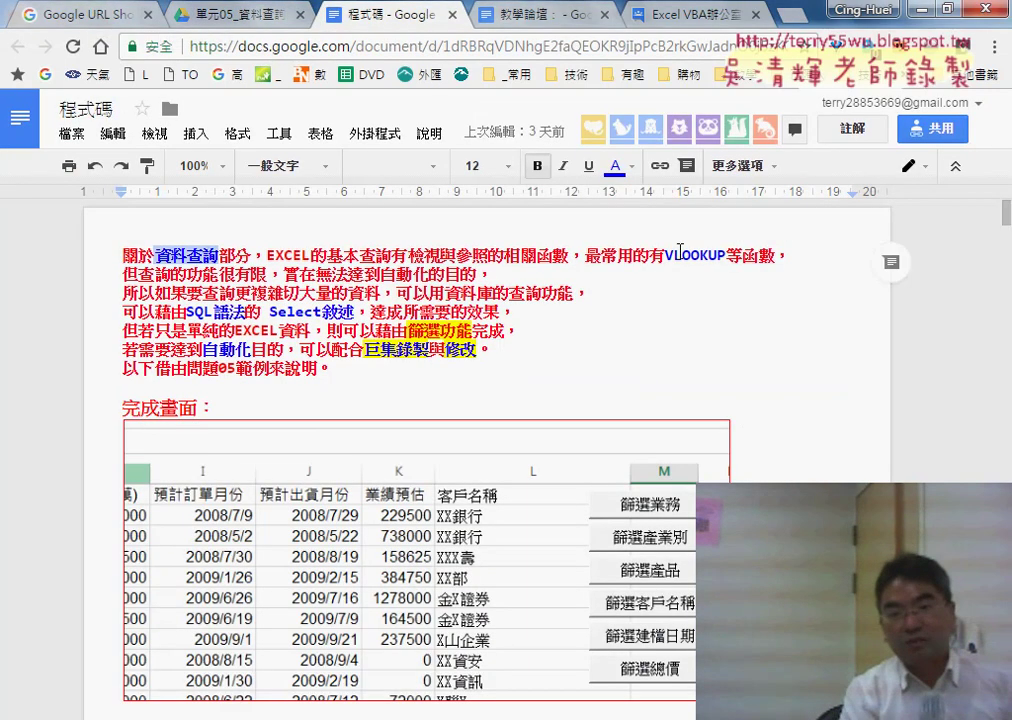
{"action": "left_click_drag", "start_coordinate": [665, 256], "coordinate": [711, 259]}
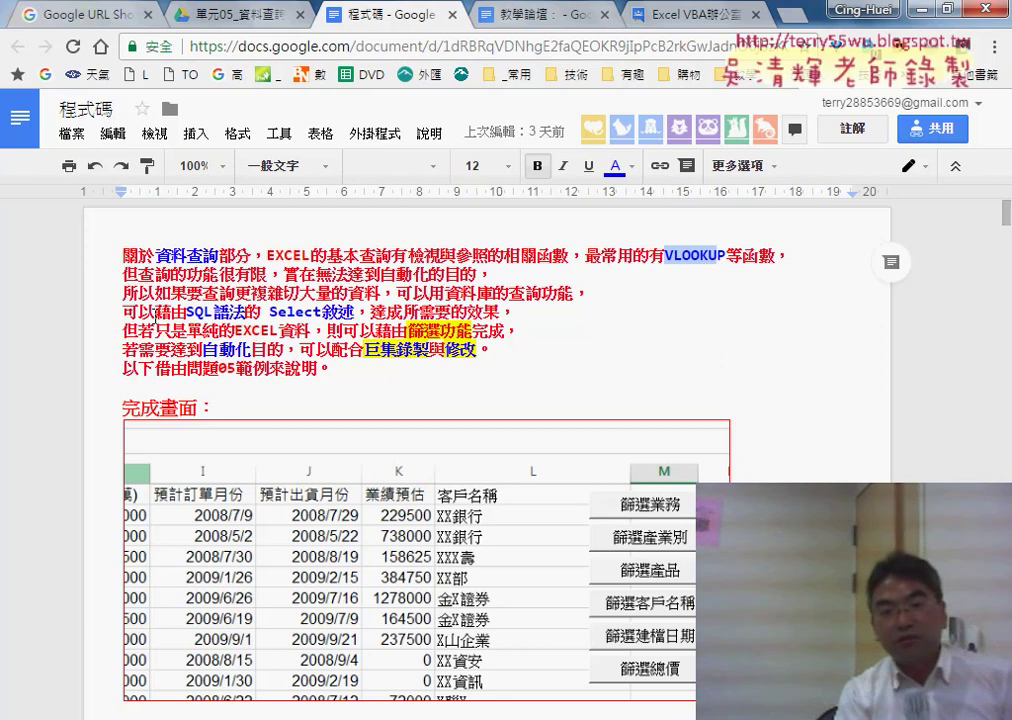
{"action": "left_click_drag", "start_coordinate": [186, 313], "coordinate": [246, 313]}
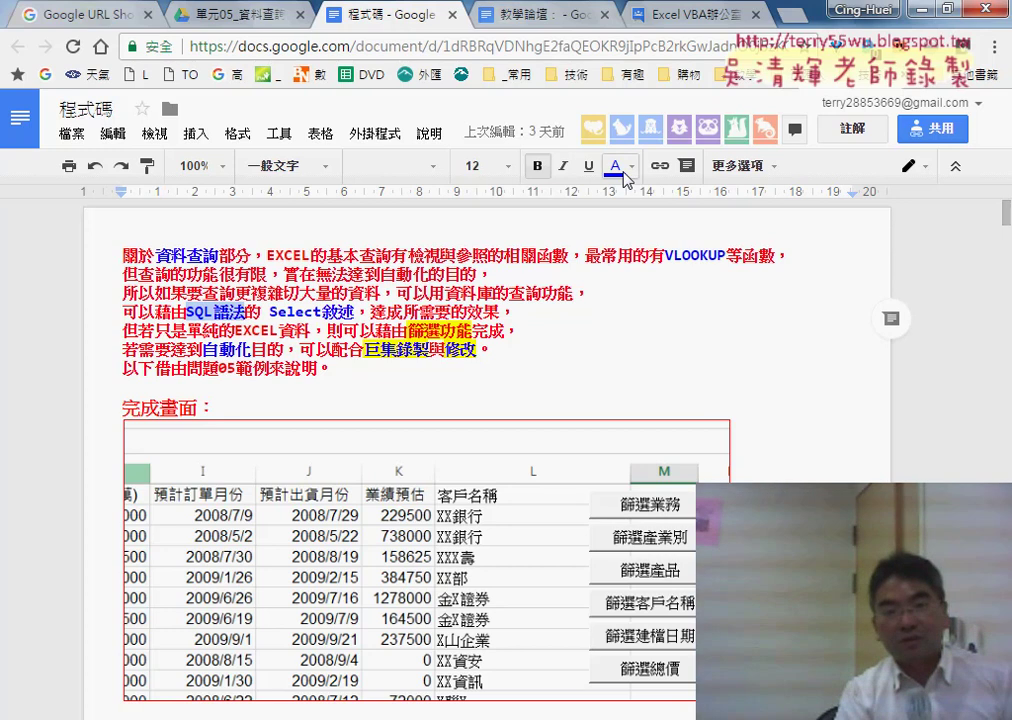
- Highlight SQL語法 in yellow, then select Select敘述 to point it out
{"action": "left_click", "coordinate": [622, 170]}
{"action": "left_click", "coordinate": [722, 205]}
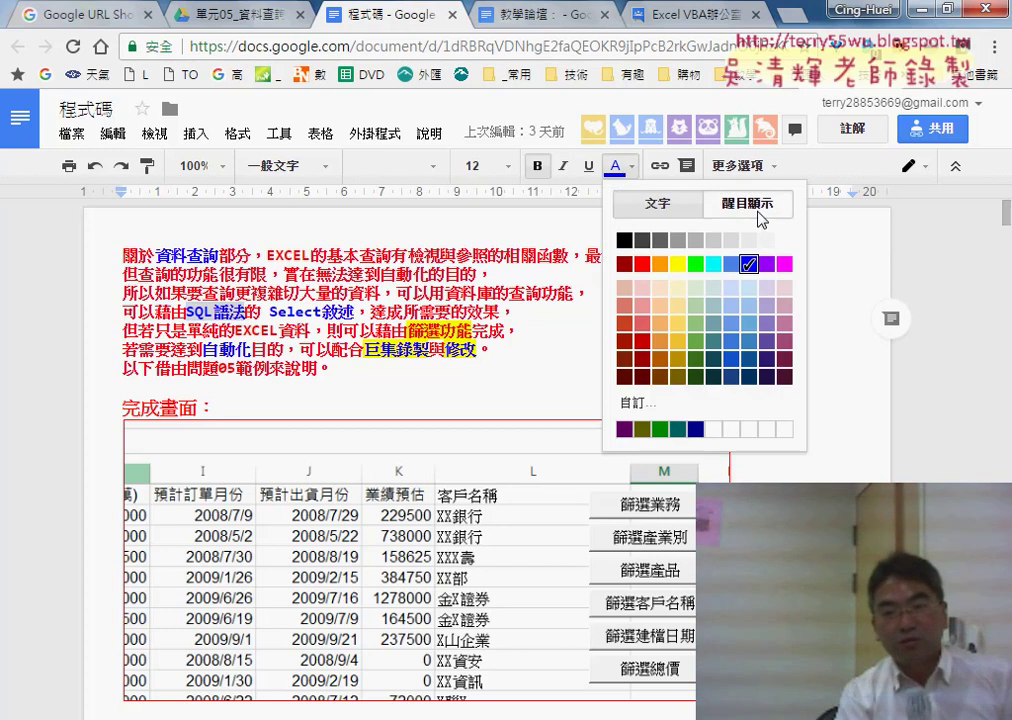
{"action": "left_click", "coordinate": [677, 280]}
{"action": "left_click", "coordinate": [247, 312]}
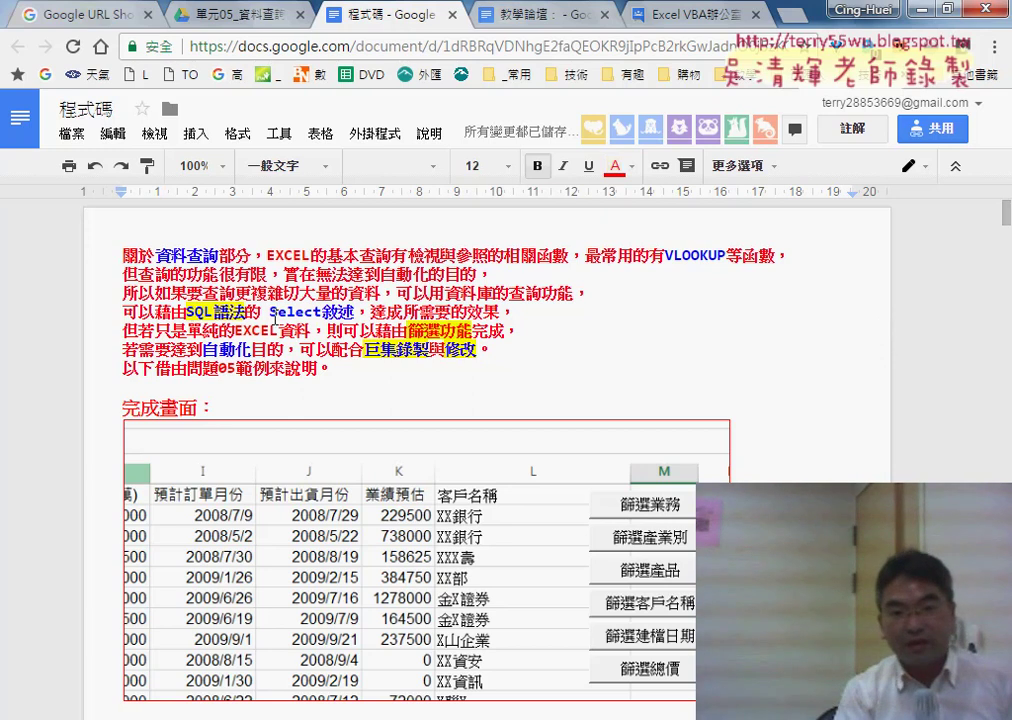
{"action": "left_click_drag", "start_coordinate": [299, 312], "coordinate": [353, 313]}
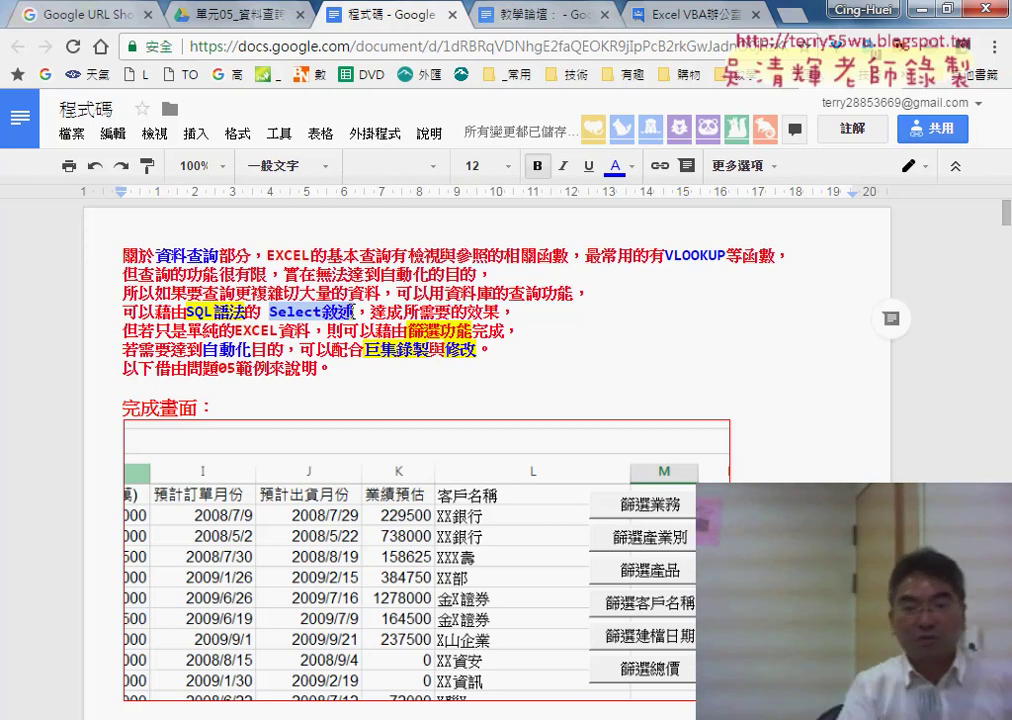
- Scroll down to the Sub 篩選業務() line and highlight the macro name
{"action": "scroll", "coordinate": [766, 355], "scroll_direction": "down", "scroll_amount": 2}
{"action": "scroll", "coordinate": [770, 355], "scroll_direction": "down", "scroll_amount": 3}
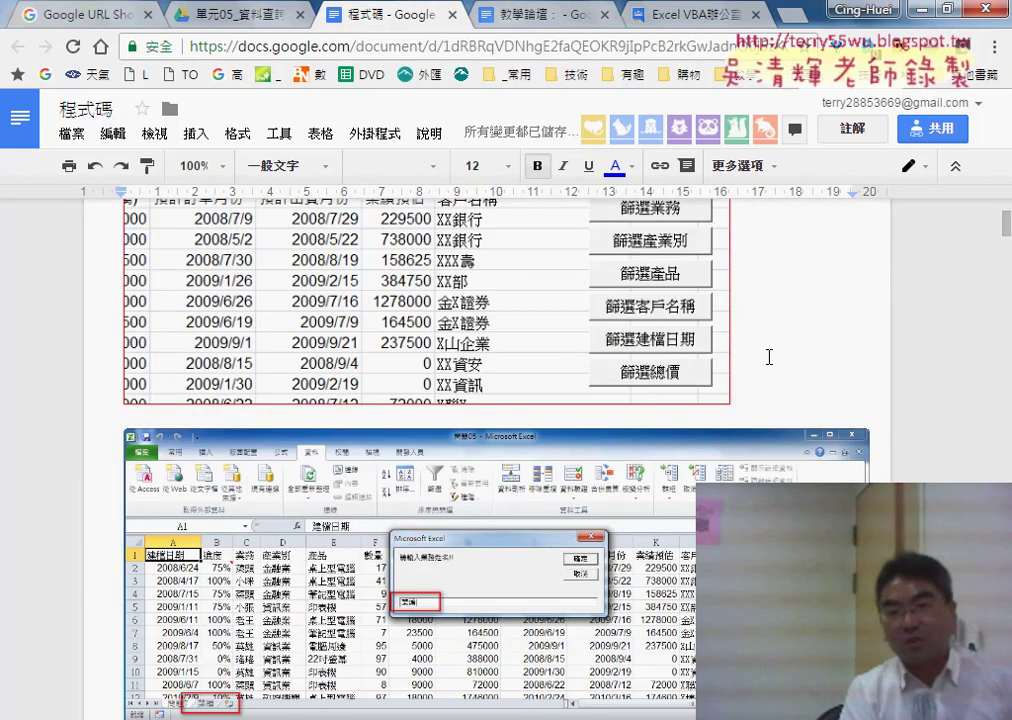
{"action": "scroll", "coordinate": [734, 332], "scroll_direction": "up", "scroll_amount": 1}
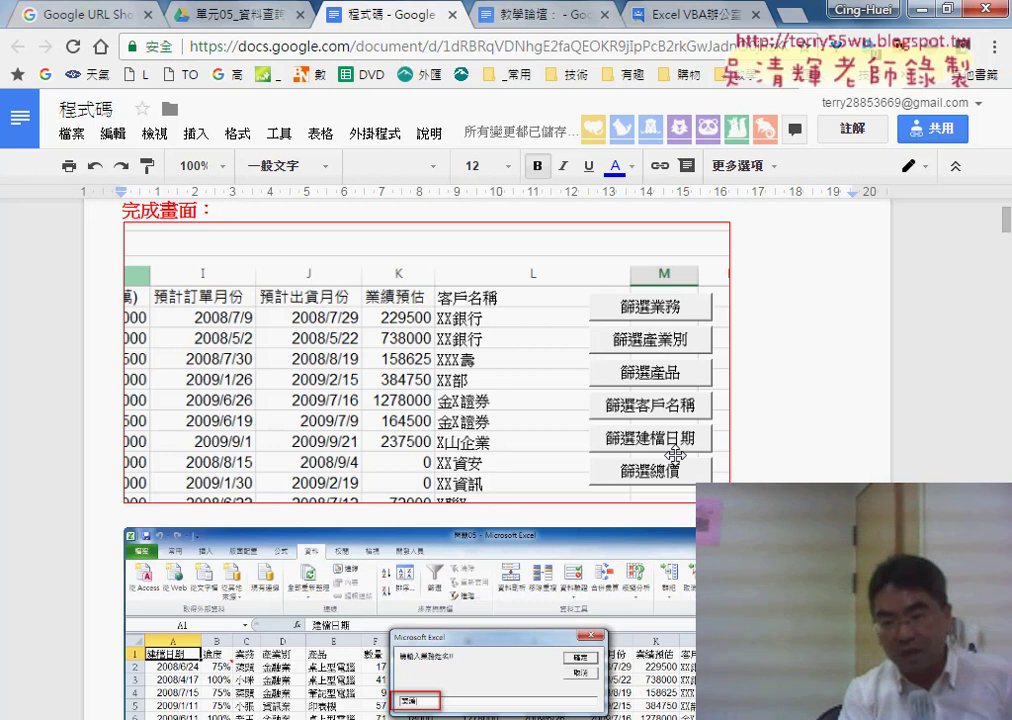
{"action": "scroll", "coordinate": [799, 400], "scroll_direction": "down", "scroll_amount": 1}
{"action": "scroll", "coordinate": [799, 400], "scroll_direction": "down", "scroll_amount": 5}
{"action": "scroll", "coordinate": [800, 399], "scroll_direction": "down", "scroll_amount": 2}
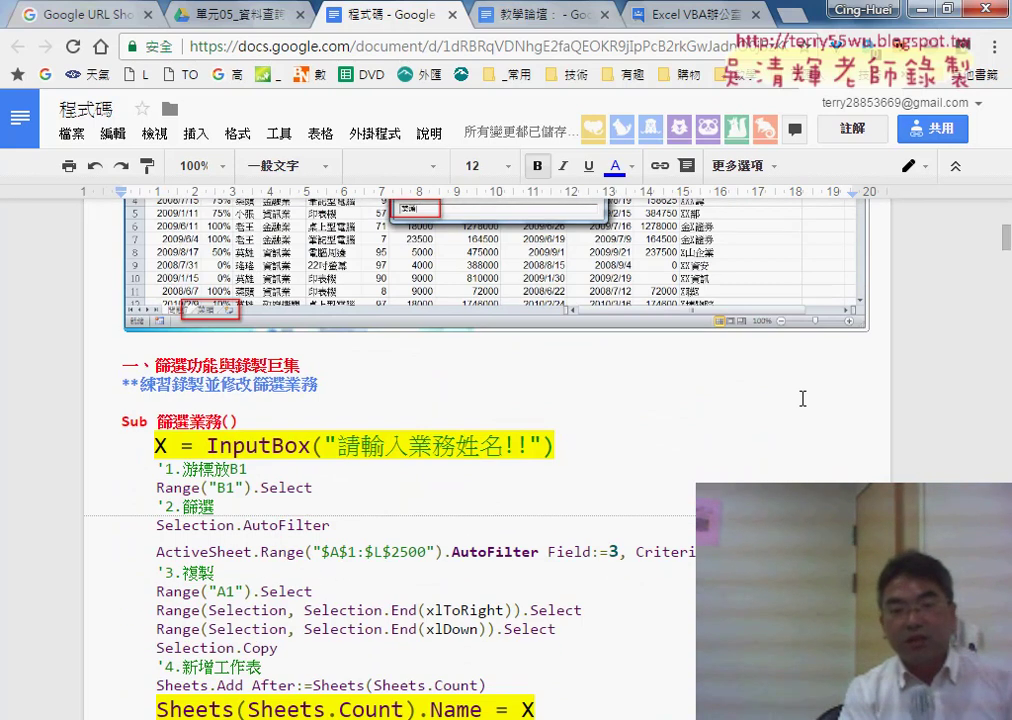
{"action": "scroll", "coordinate": [802, 398], "scroll_direction": "down", "scroll_amount": 2}
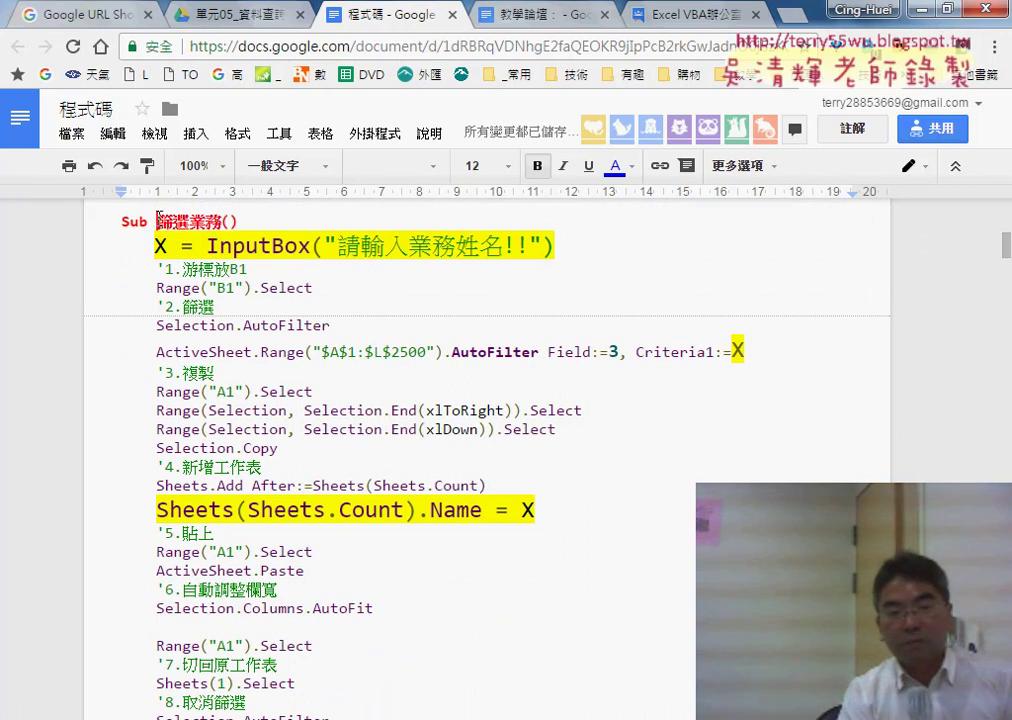
{"action": "left_click_drag", "start_coordinate": [158, 218], "coordinate": [217, 218]}
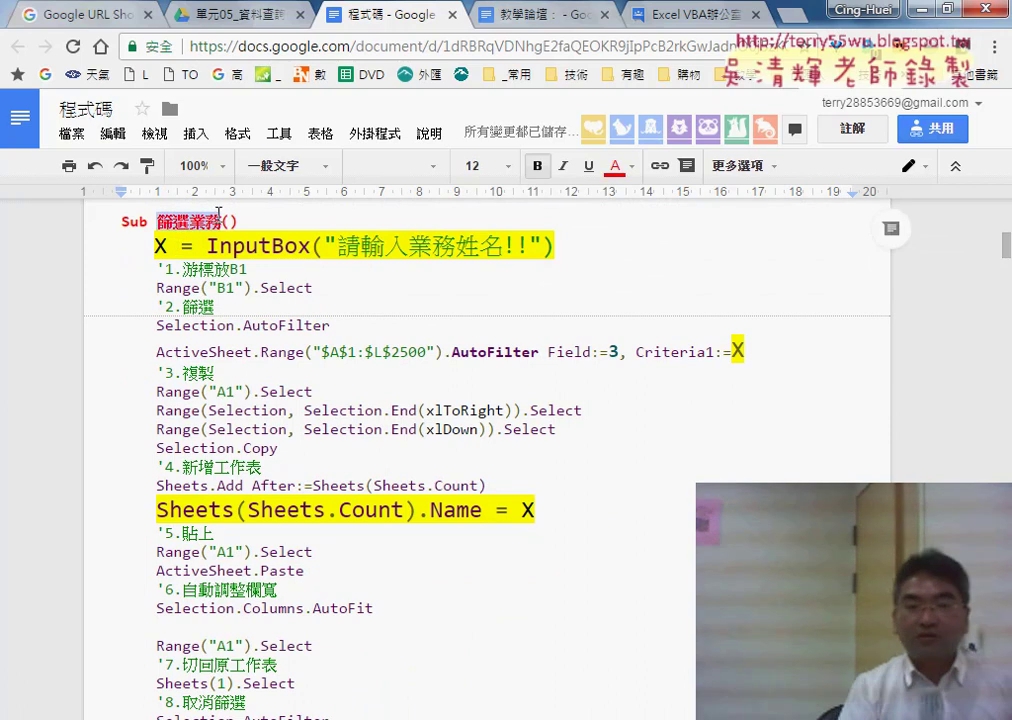
{"action": "left_click", "coordinate": [197, 269]}
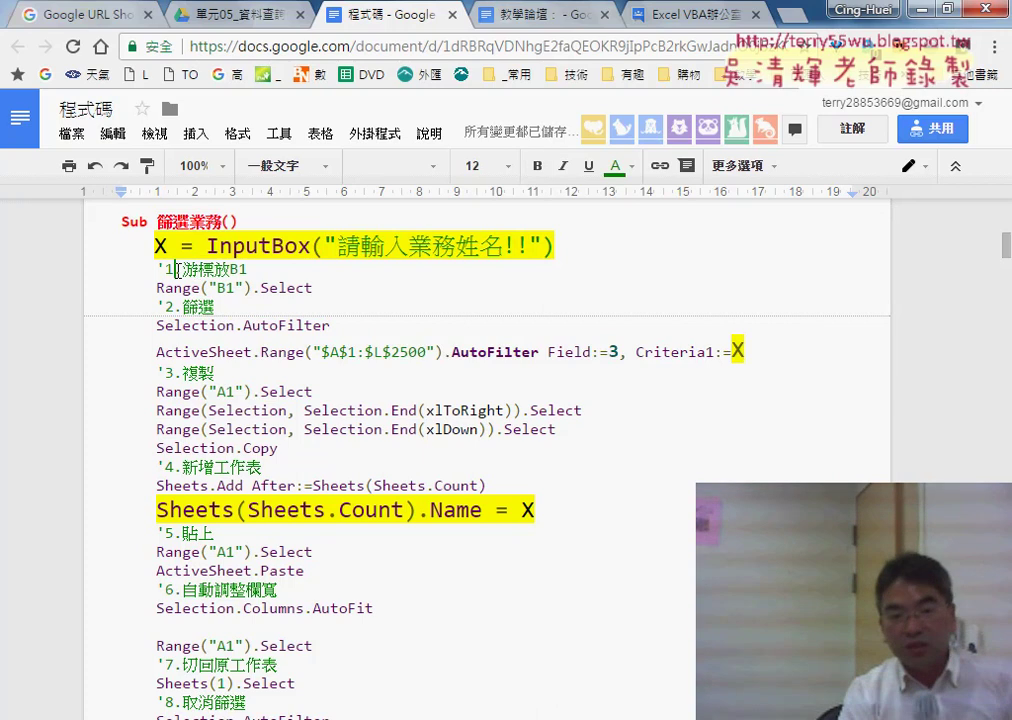
- Point out the InputBox and Sheets.Count lines, then switch to the Excel workbook
{"action": "scroll", "coordinate": [235, 305], "scroll_direction": "down", "scroll_amount": 3}
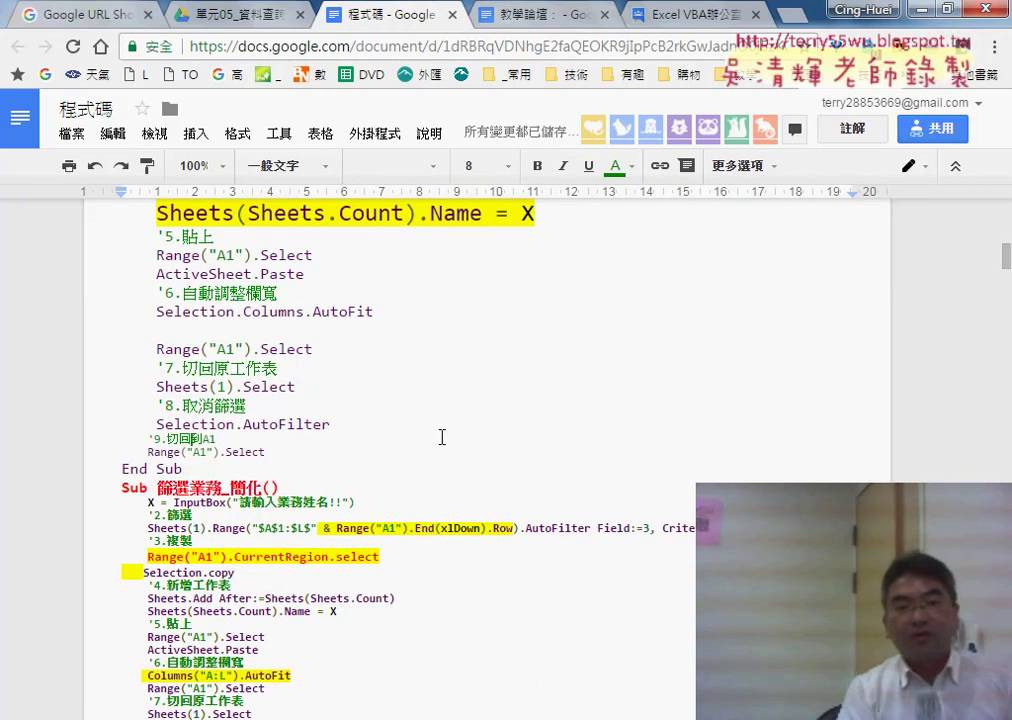
{"action": "scroll", "coordinate": [440, 438], "scroll_direction": "up", "scroll_amount": 1}
{"action": "scroll", "coordinate": [440, 438], "scroll_direction": "up", "scroll_amount": 2}
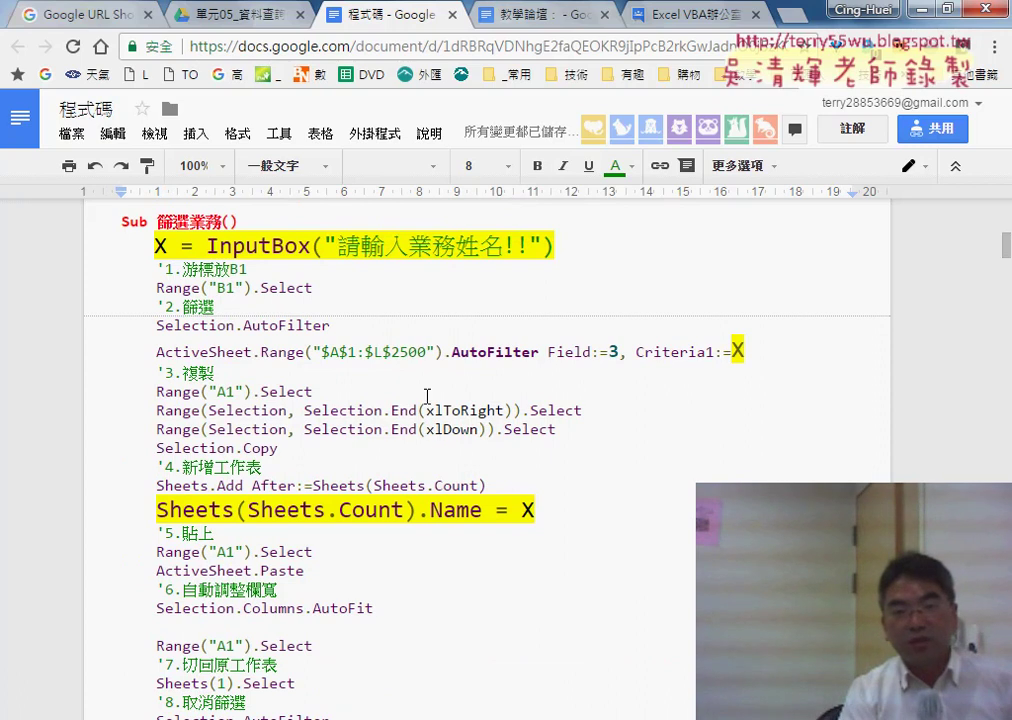
{"action": "left_click_drag", "start_coordinate": [158, 248], "coordinate": [576, 248]}
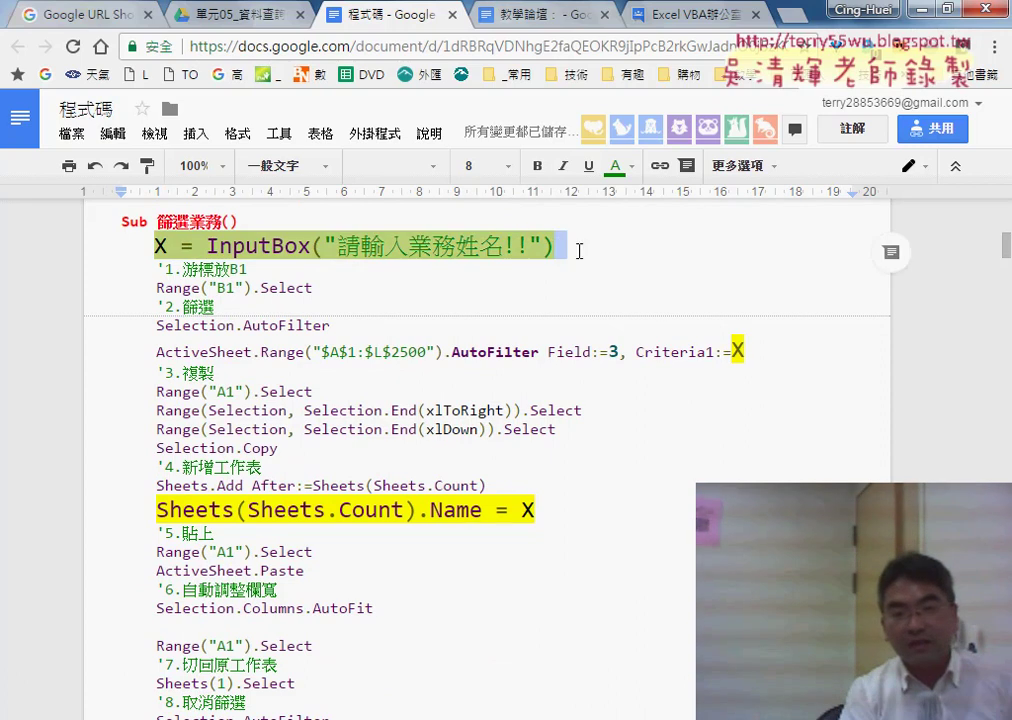
{"action": "left_click", "coordinate": [740, 352]}
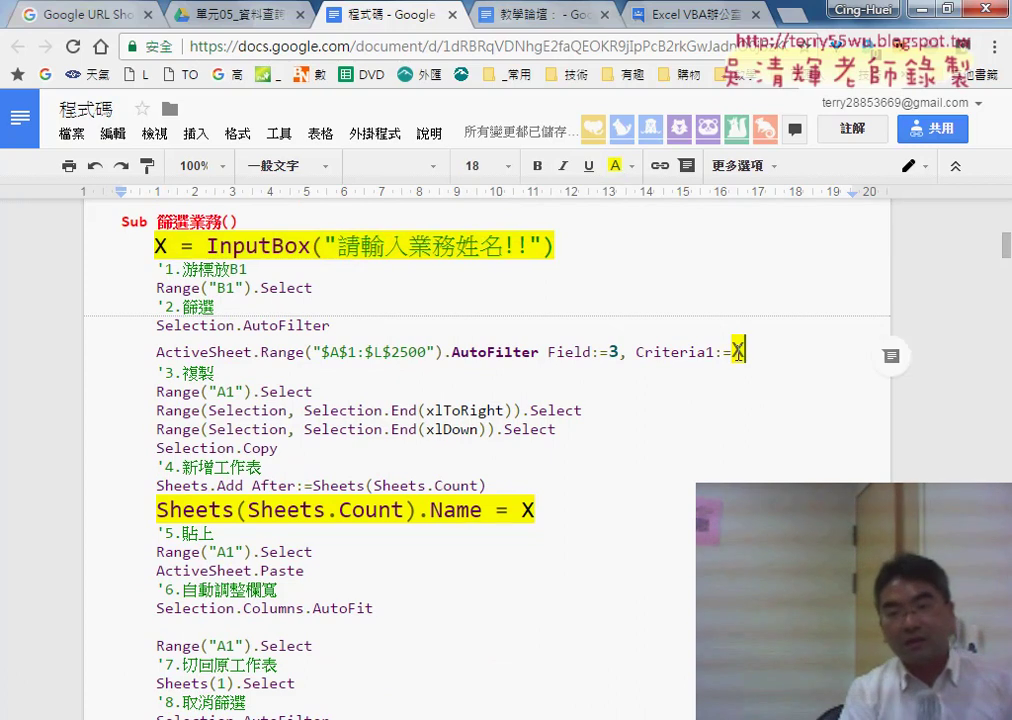
{"action": "left_click", "coordinate": [376, 512]}
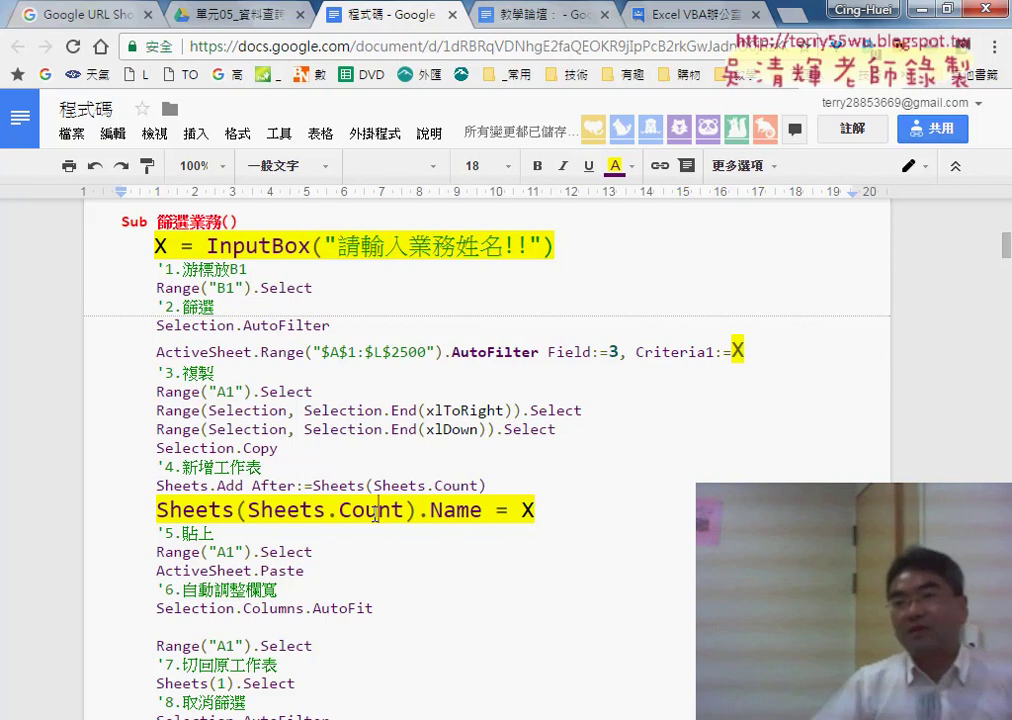
{"action": "key", "text": "alt+Tab"}
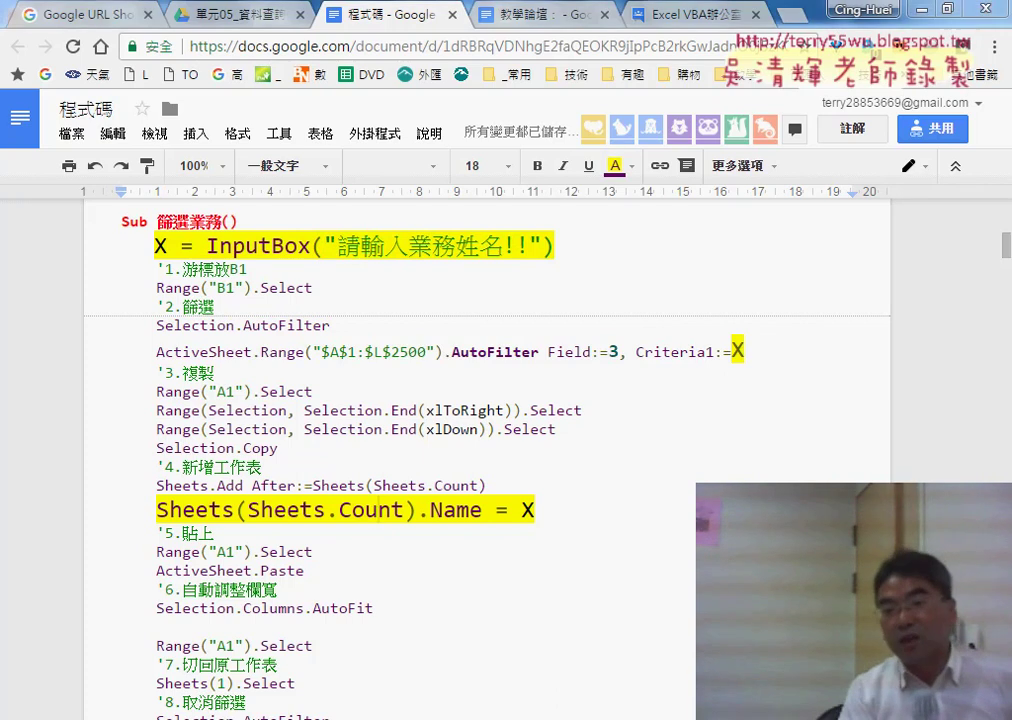
{"action": "scroll", "coordinate": [884, 280], "scroll_direction": "up", "scroll_amount": 8}
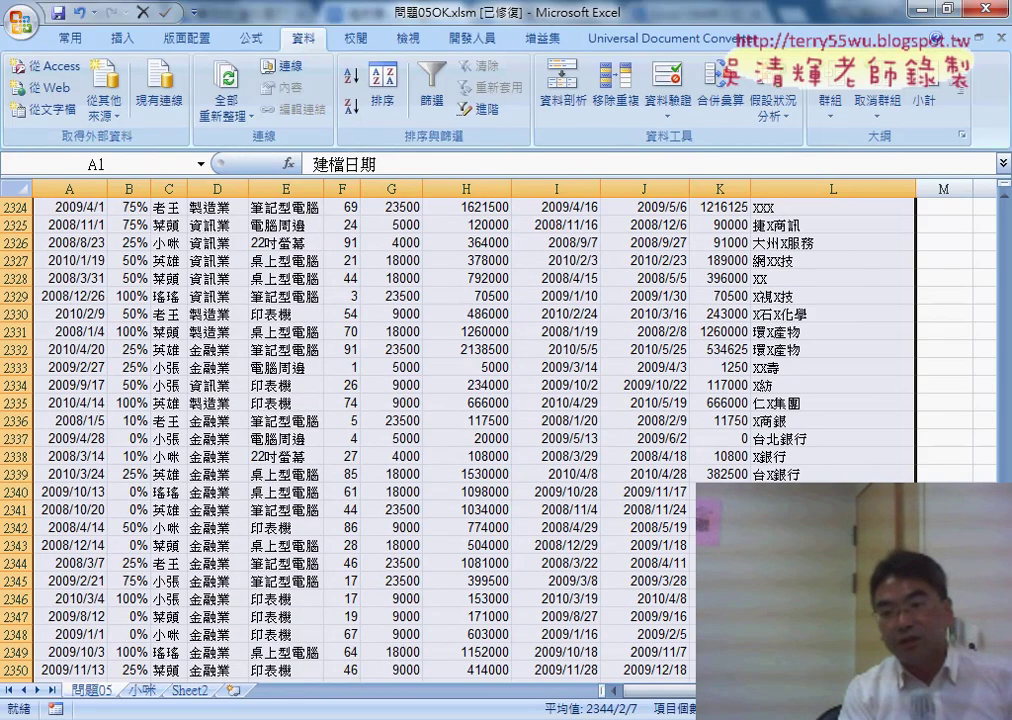
- Scroll the data sheet back to row 1, open the macro code, and return to the notes
{"action": "left_click_drag", "start_coordinate": [1004, 200], "coordinate": [1003, 188]}
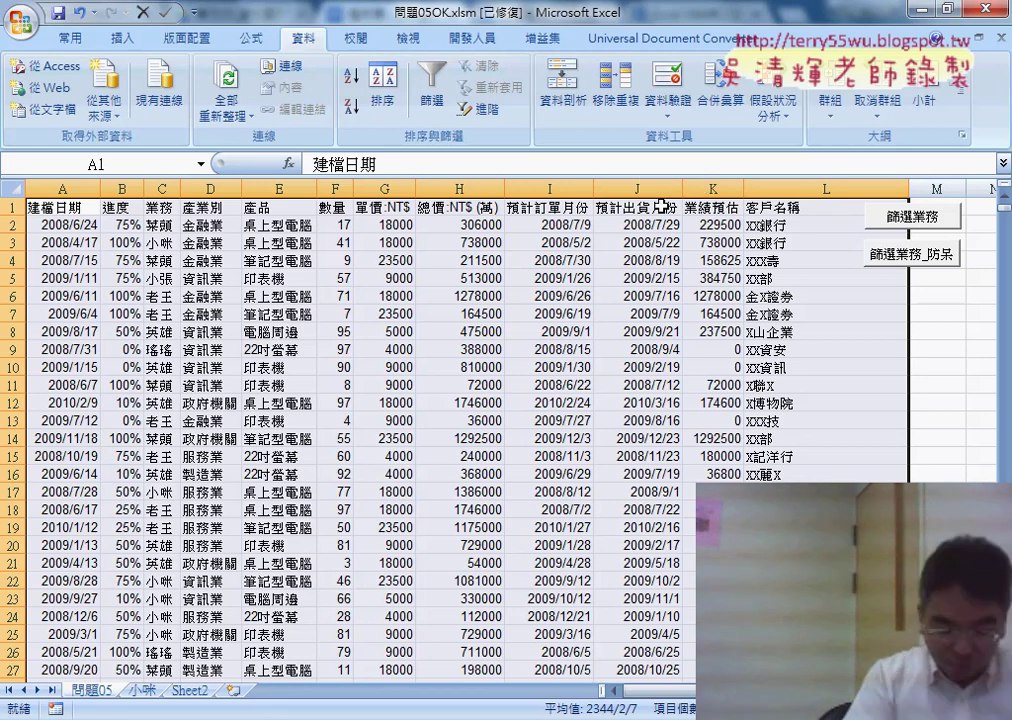
{"action": "key", "text": "alt+l"}
{"action": "key", "text": "v"}
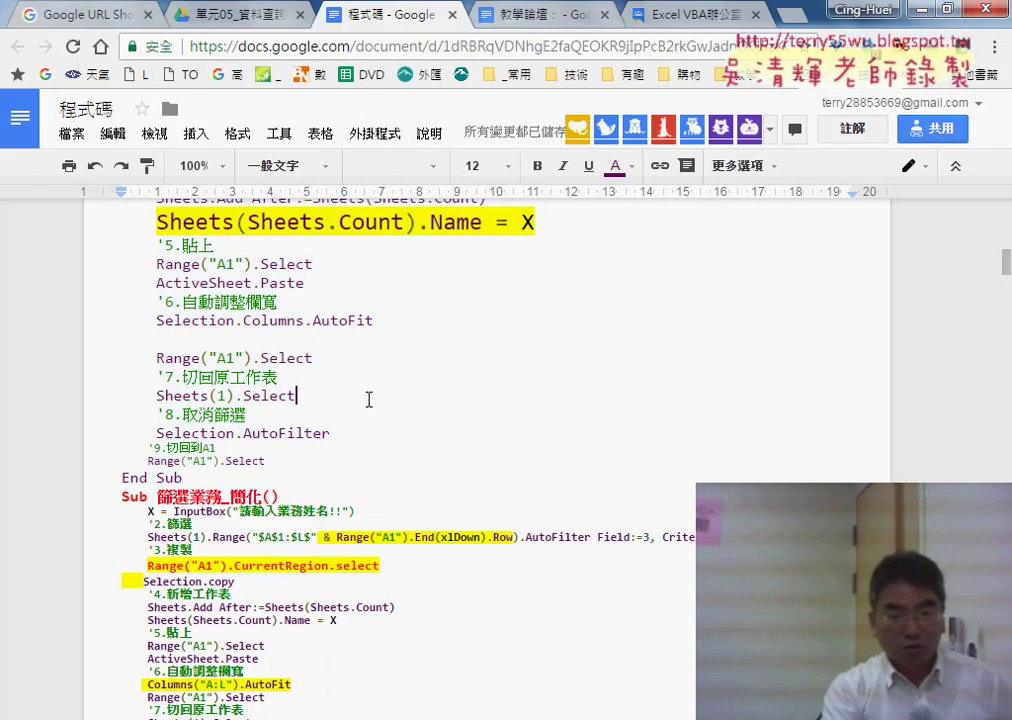
- Scroll up to the nine recording steps and select the macro name 篩選業務
{"action": "scroll", "coordinate": [370, 399], "scroll_direction": "up", "scroll_amount": 3}
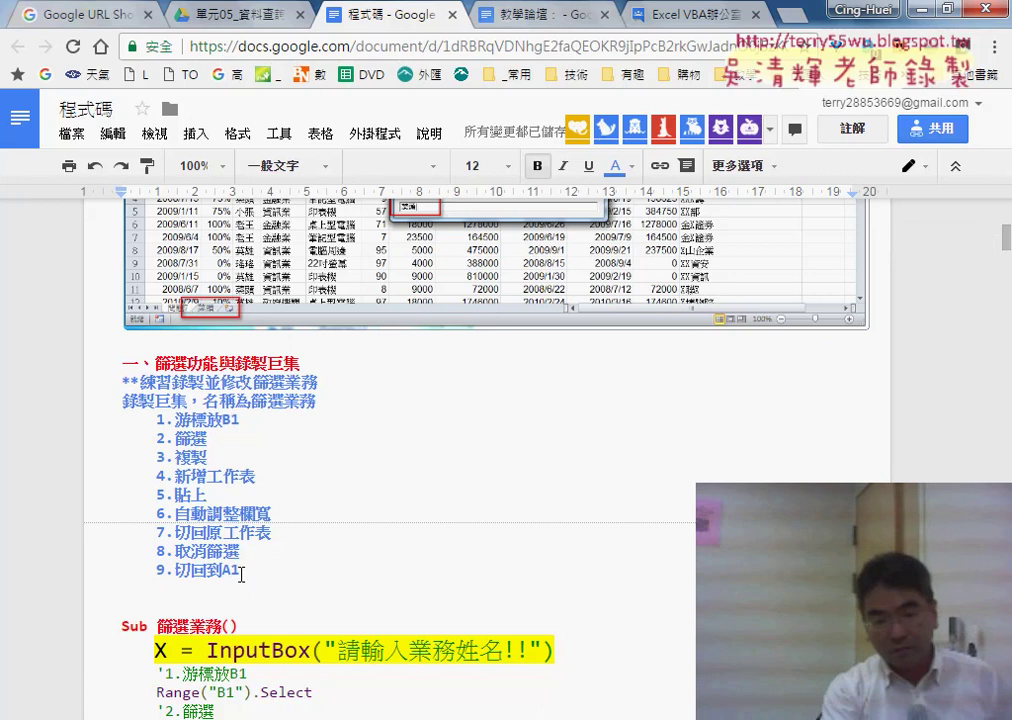
{"action": "left_click_drag", "start_coordinate": [290, 571], "coordinate": [107, 429]}
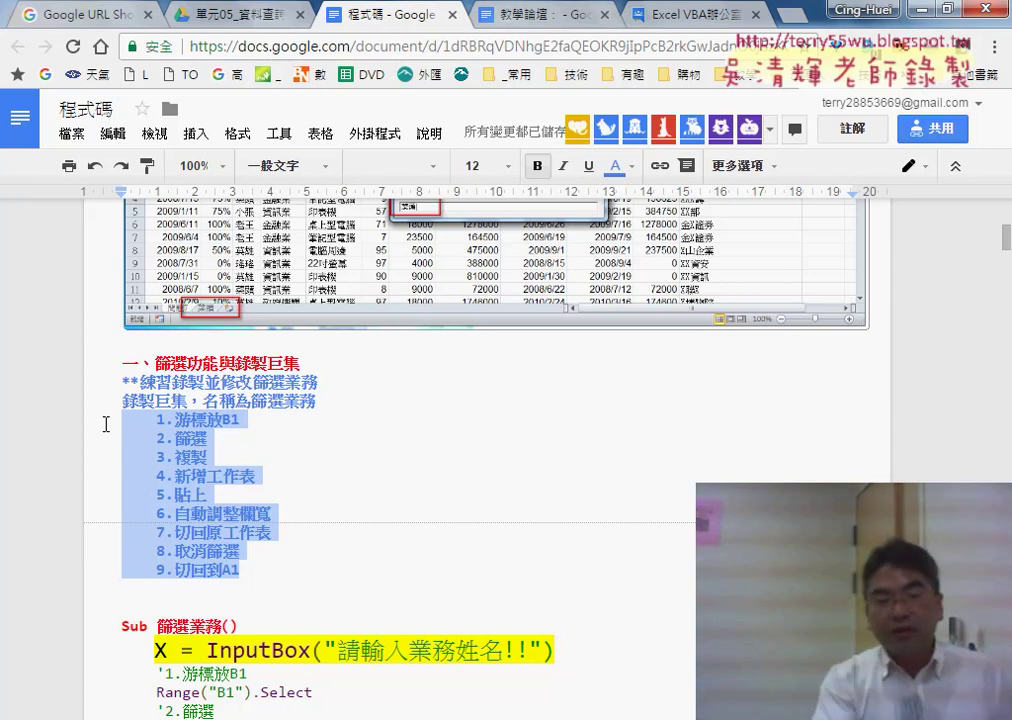
{"action": "left_click_drag", "start_coordinate": [315, 403], "coordinate": [252, 401]}
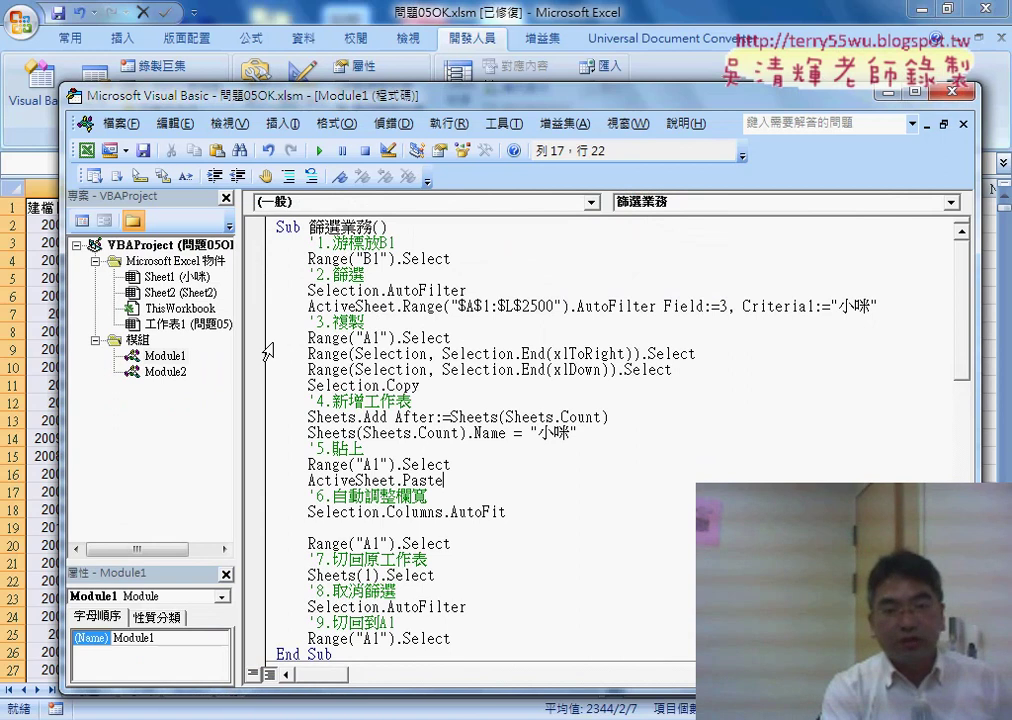
- Close the code editor and start recording a macro named 篩選業務2 in this workbook
{"action": "left_click", "coordinate": [952, 91]}
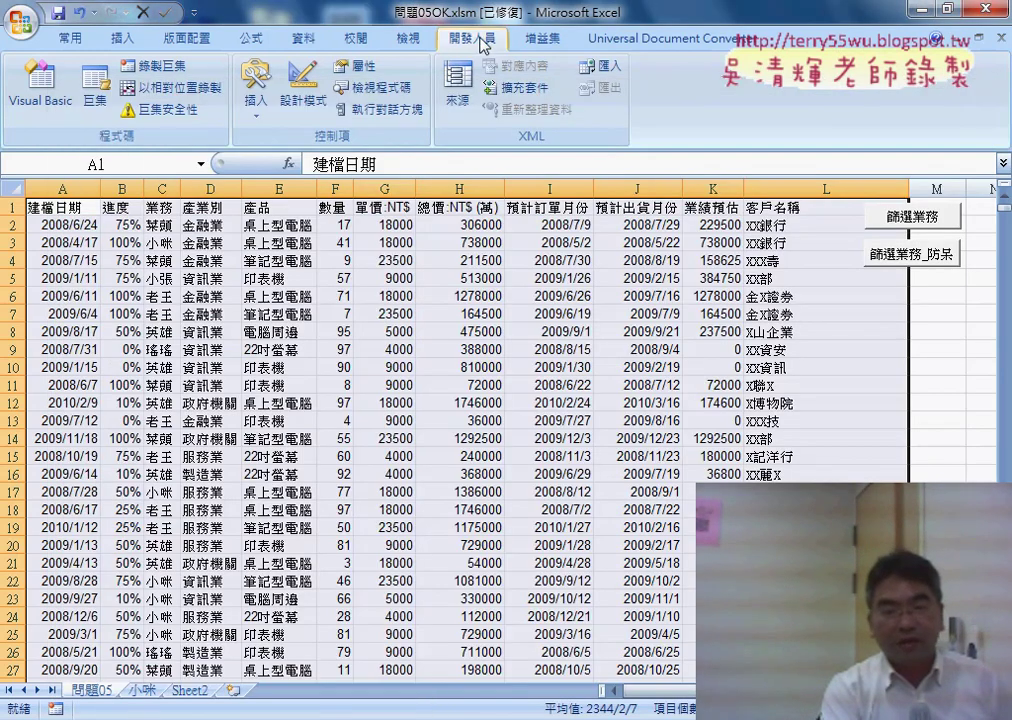
{"action": "mouse_move", "coordinate": [578, 716]}
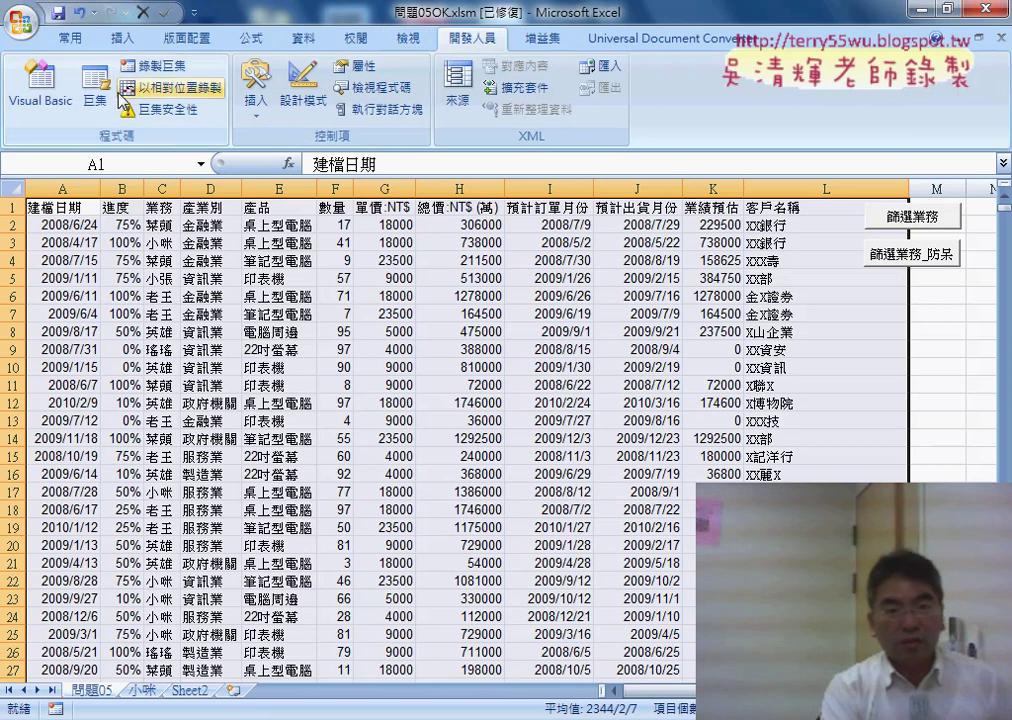
{"action": "left_click", "coordinate": [130, 66]}
{"action": "right_click", "coordinate": [436, 327]}
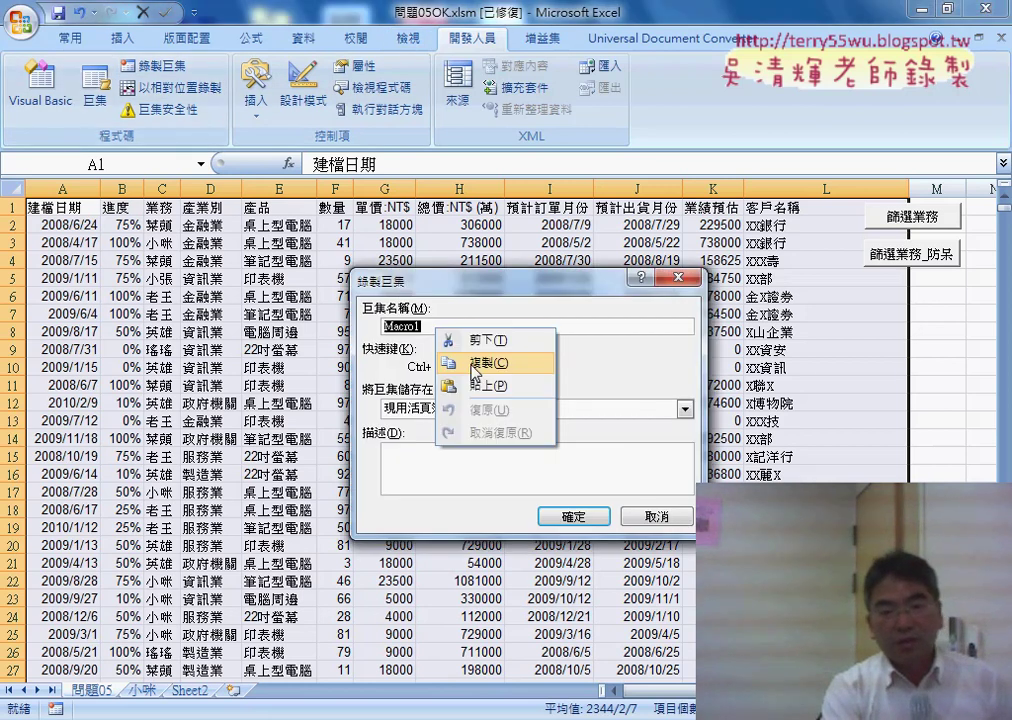
{"action": "left_click", "coordinate": [484, 384]}
{"action": "type", "text": "2"}
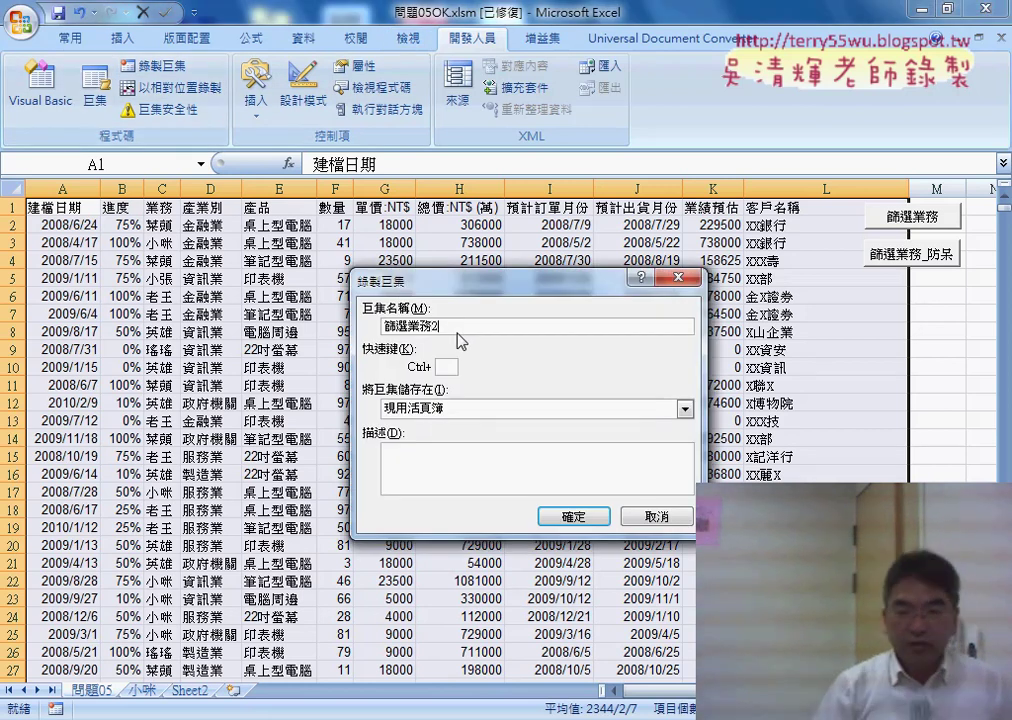
{"action": "left_click", "coordinate": [580, 518]}
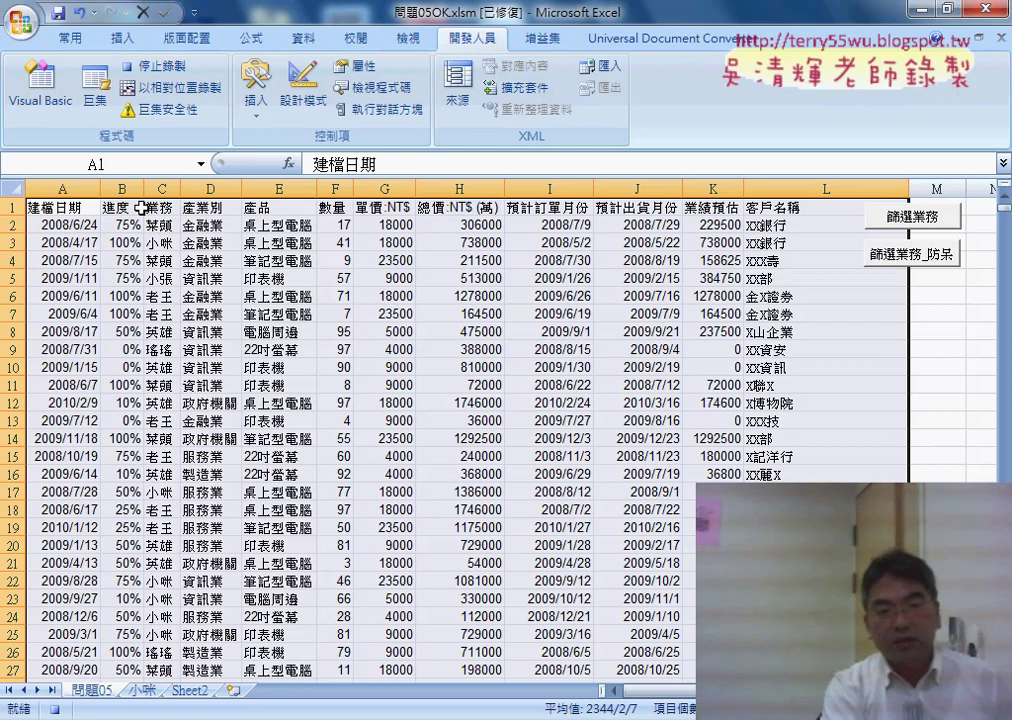
- Turn on AutoFilter from C1 and filter the 業務 column to a single salesperson
{"action": "left_click", "coordinate": [162, 208]}
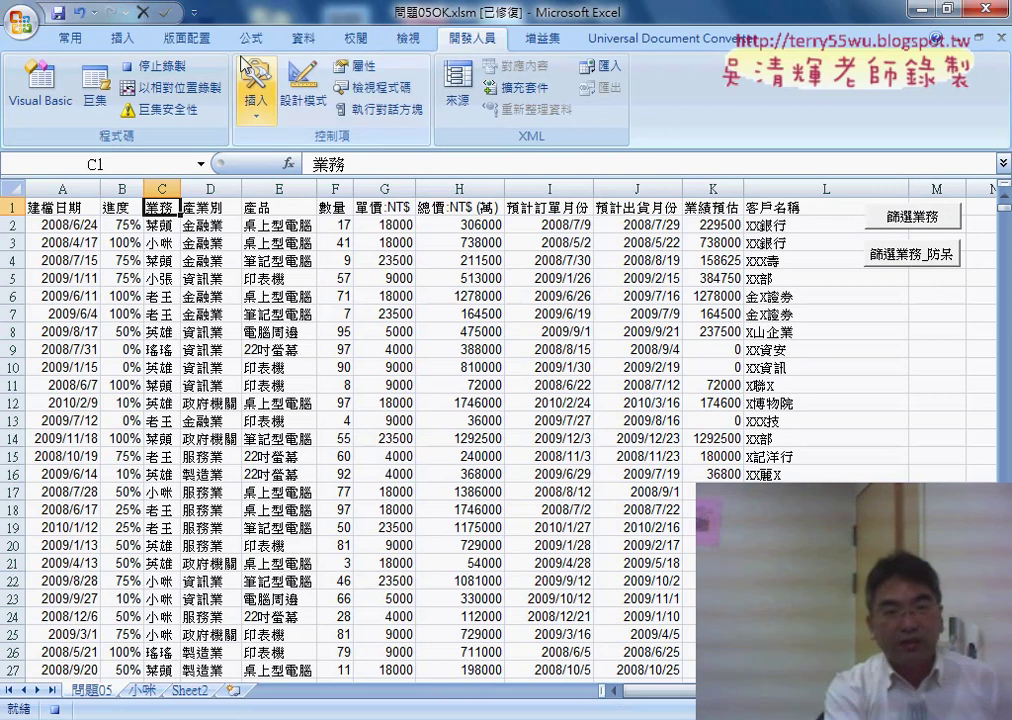
{"action": "left_click", "coordinate": [303, 38]}
{"action": "left_click", "coordinate": [432, 100]}
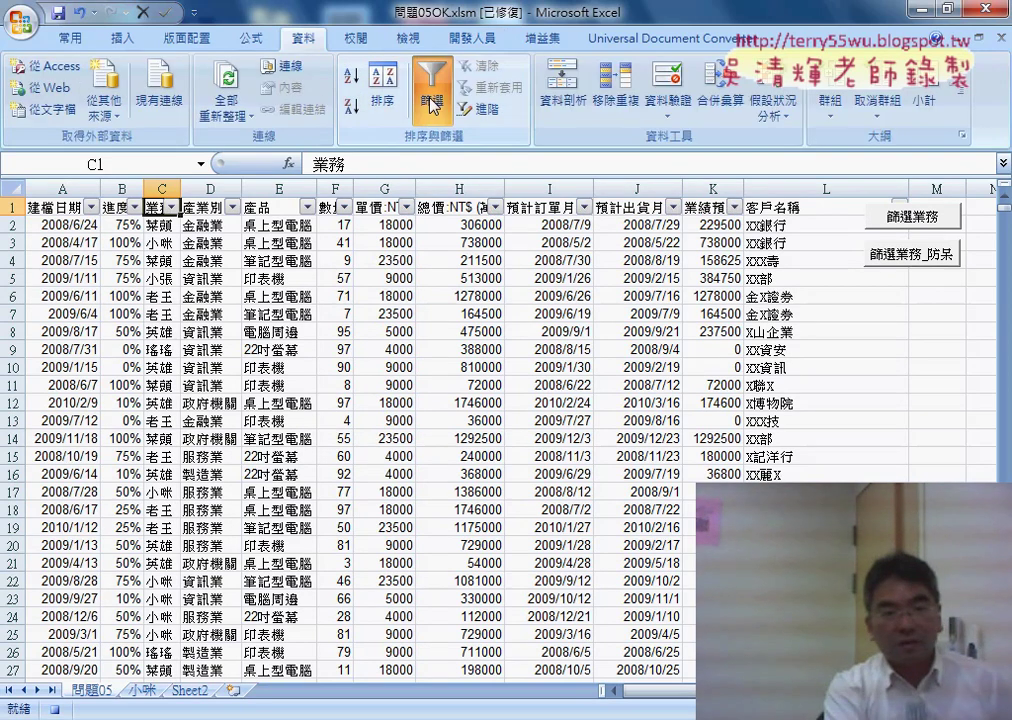
{"action": "left_click", "coordinate": [172, 206]}
{"action": "left_click", "coordinate": [61, 373]}
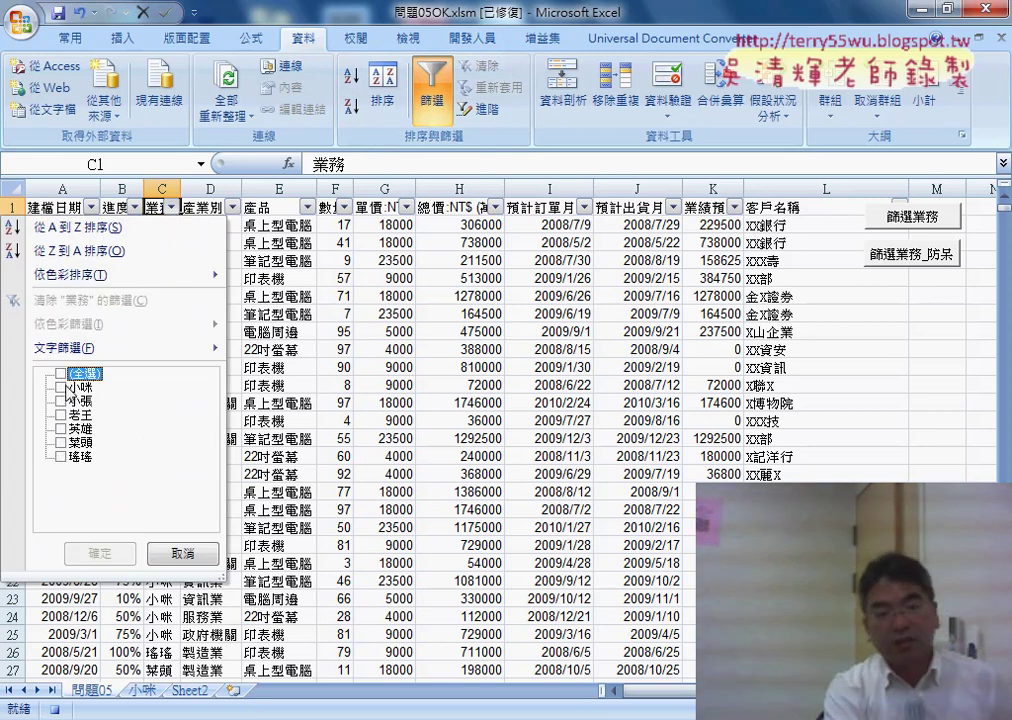
{"action": "left_click", "coordinate": [62, 387]}
{"action": "left_click", "coordinate": [62, 387]}
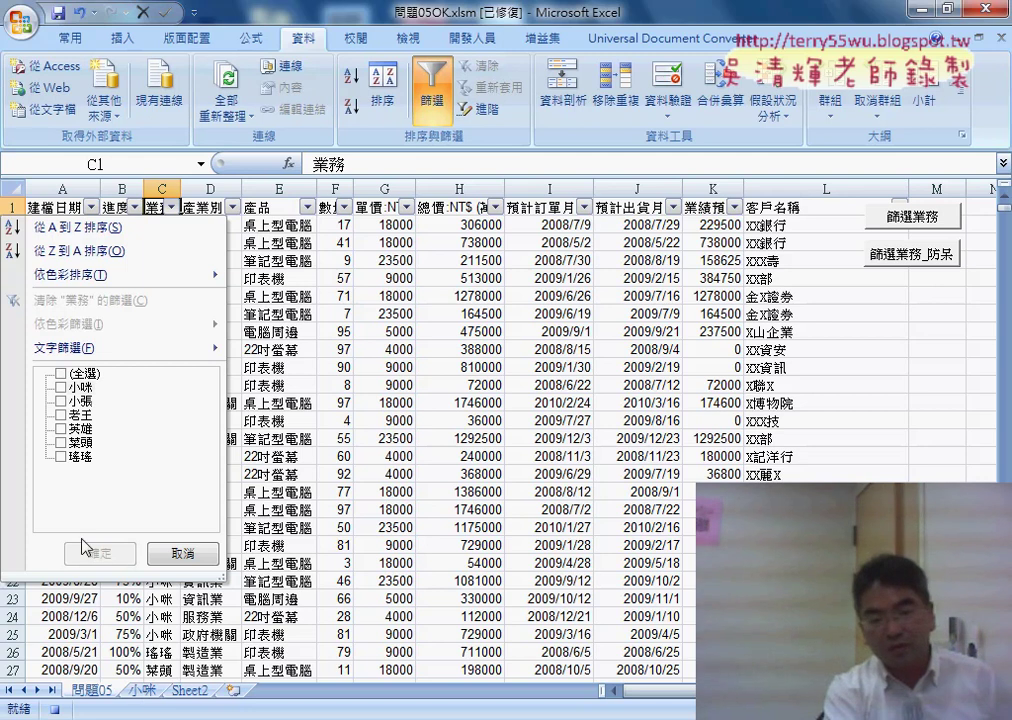
{"action": "left_click", "coordinate": [61, 401]}
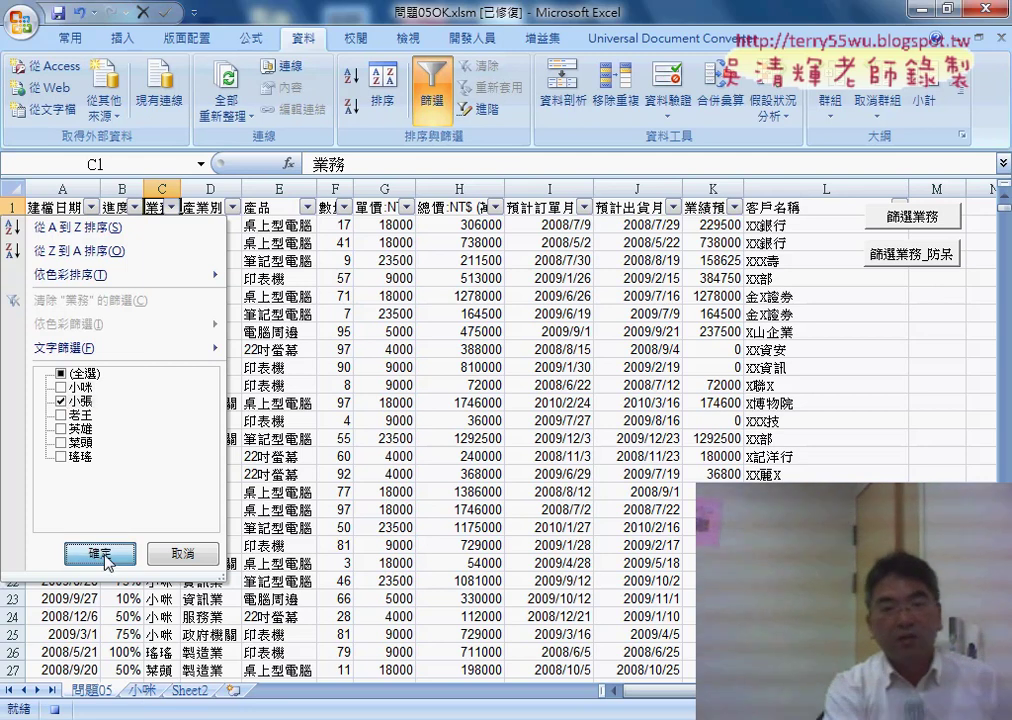
{"action": "left_click", "coordinate": [102, 554]}
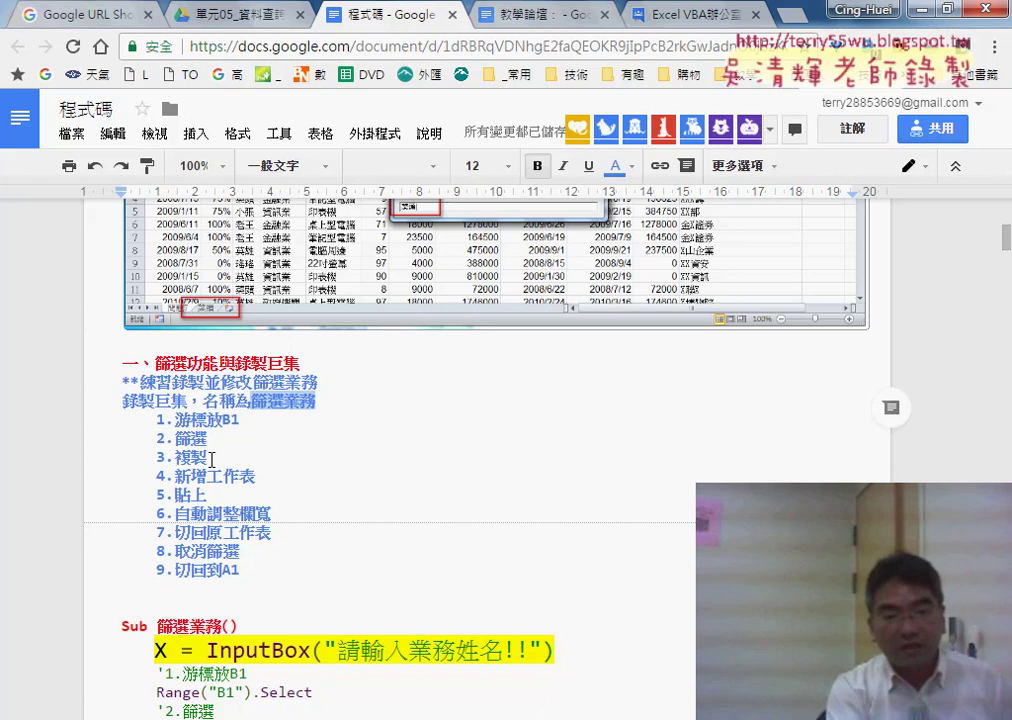
- Copy the filtered table from A1 across the headers and down to the last row
{"action": "left_click", "coordinate": [913, 14]}
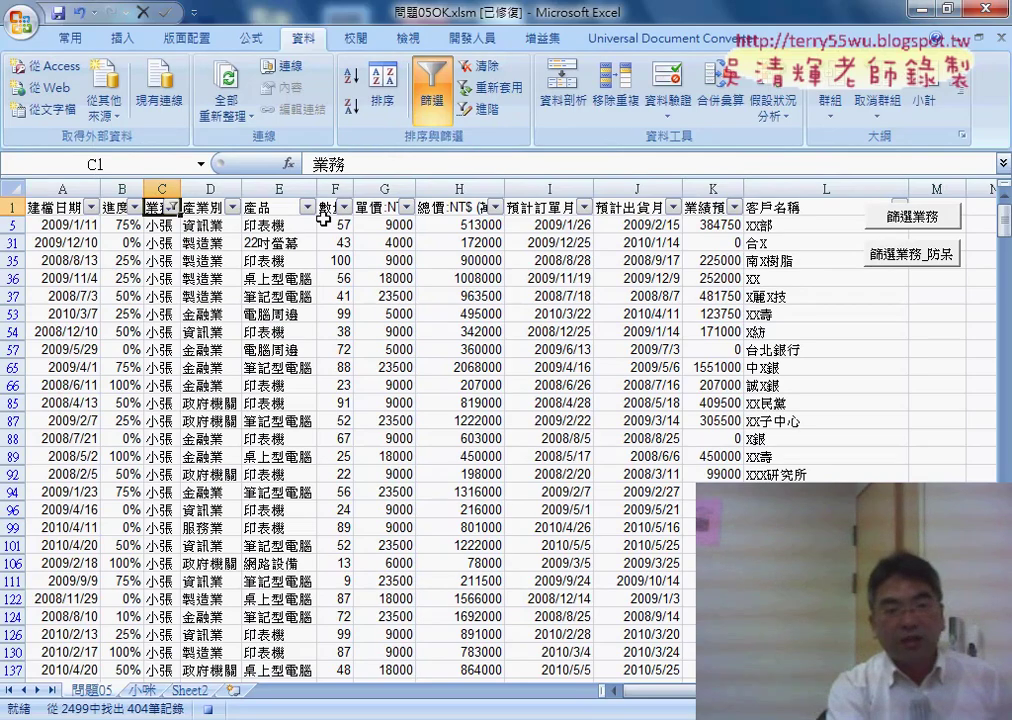
{"action": "left_click", "coordinate": [50, 210]}
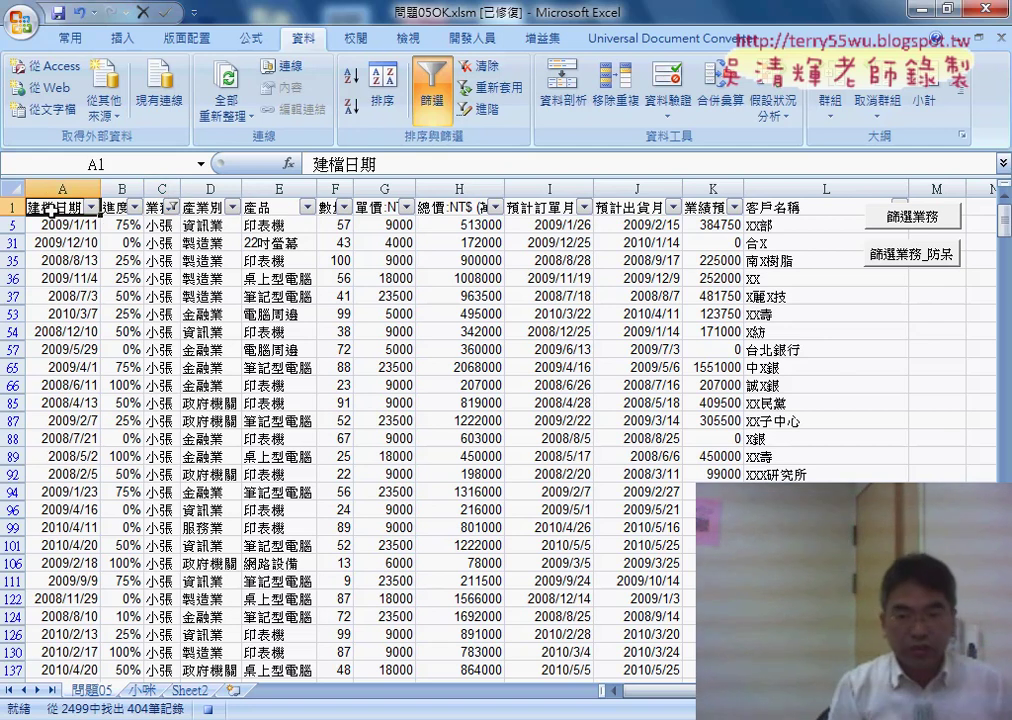
{"action": "key", "text": "ctrl+shift+Right"}
{"action": "key", "text": "ctrl+shift+Down"}
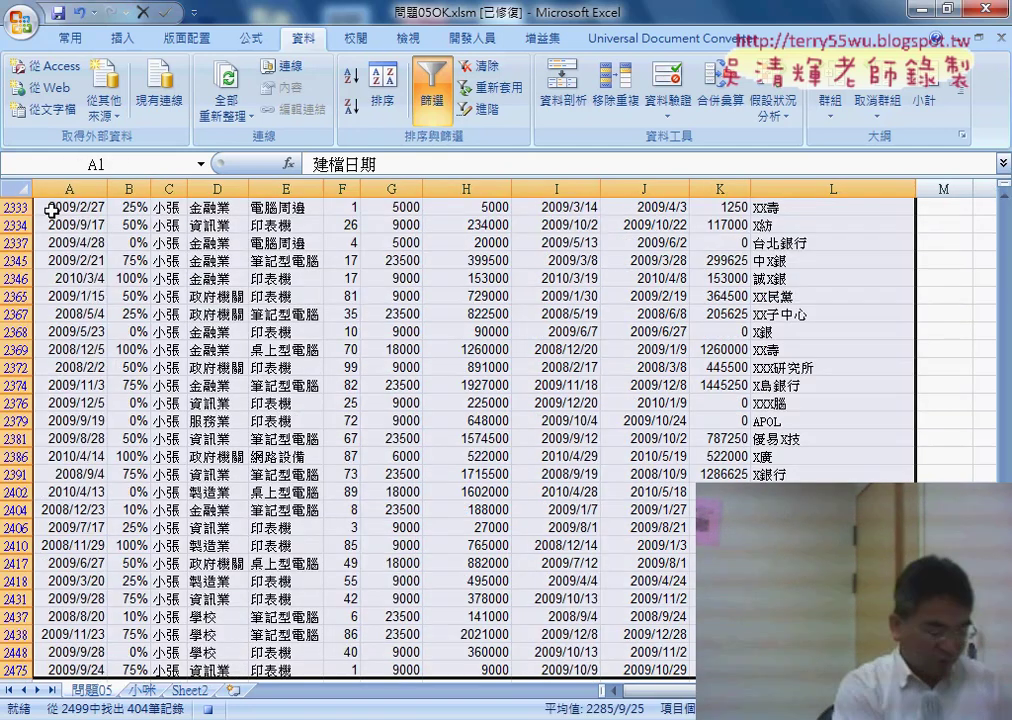
{"action": "key", "text": "ctrl+c"}
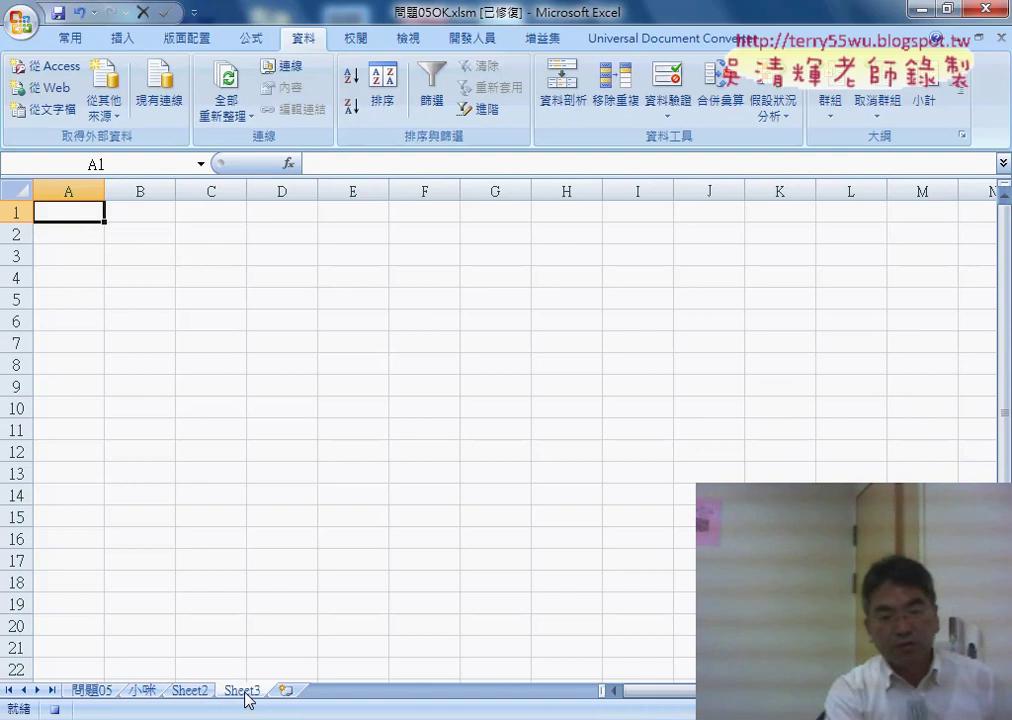
- Rename Sheet3 after the salesperson, paste the table there, and auto-fit all column widths
{"action": "double_click", "coordinate": [243, 690]}
{"action": "type", "text": "ㄒㄧㄠ"}
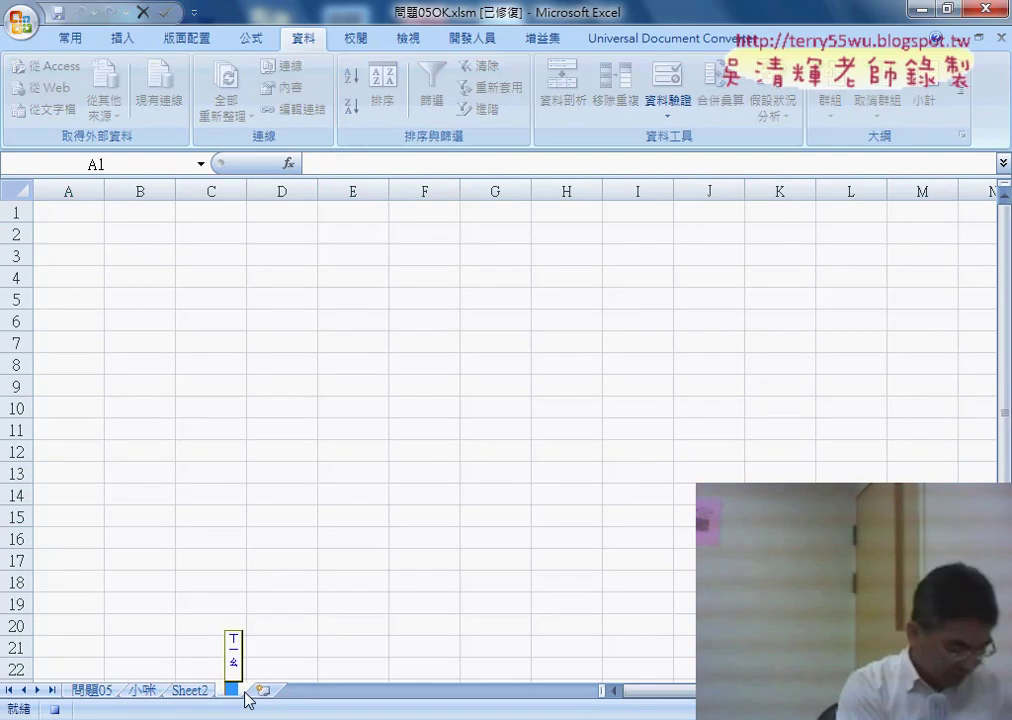
{"action": "type", "text": "小ㄓ"}
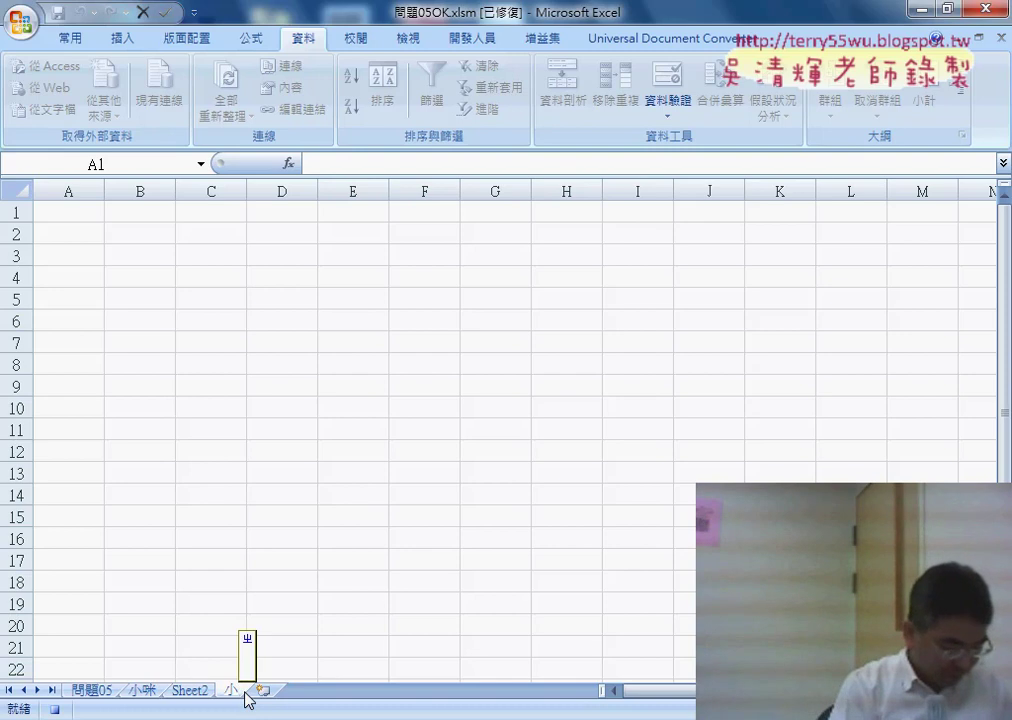
{"action": "type", "text": "帳"}
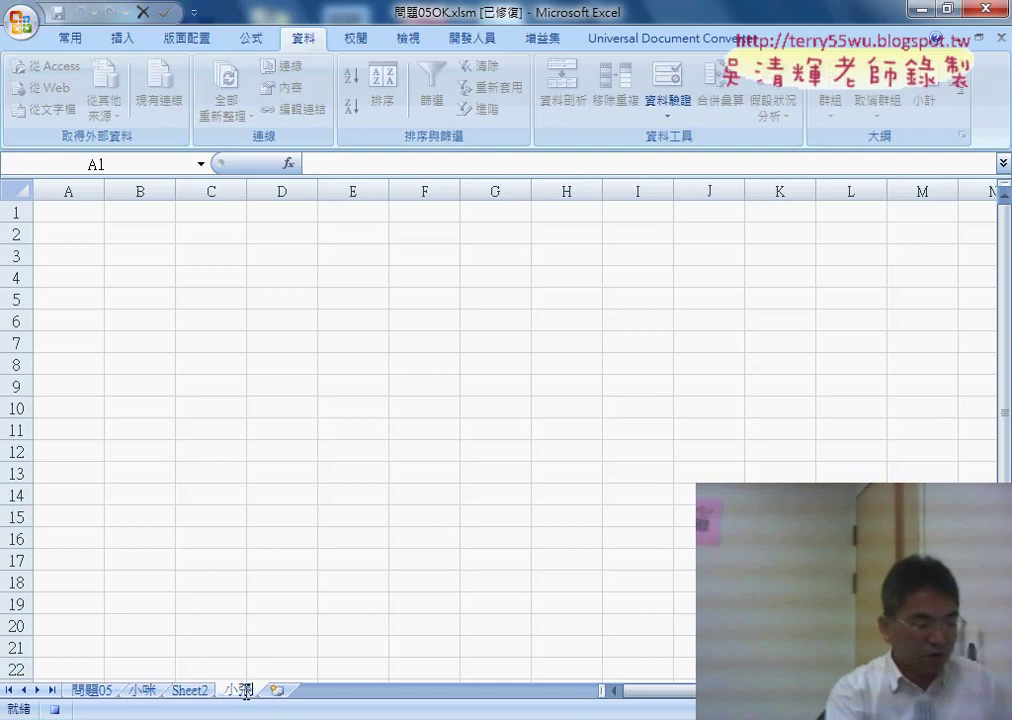
{"action": "left_click", "coordinate": [85, 213]}
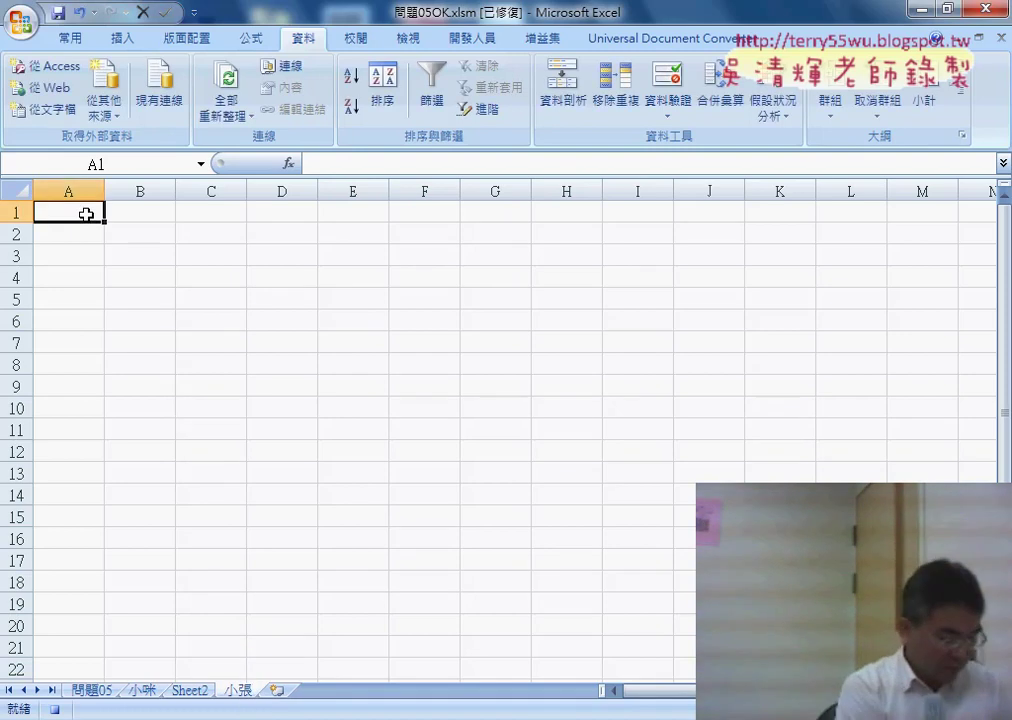
{"action": "key", "text": "ctrl+v"}
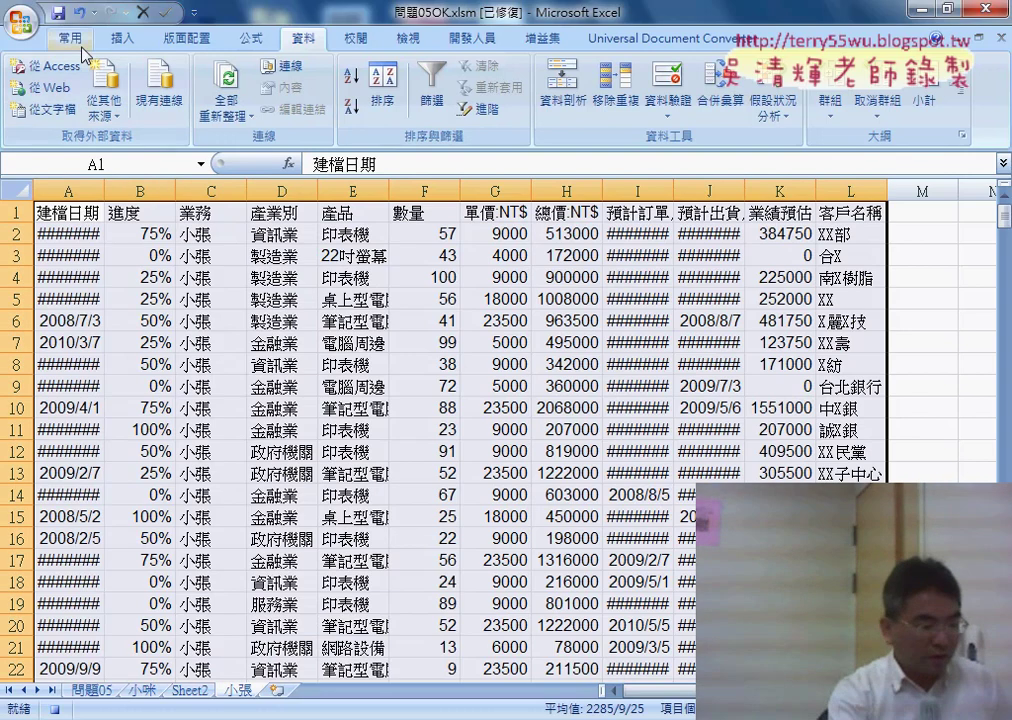
{"action": "left_click", "coordinate": [74, 40]}
{"action": "left_click", "coordinate": [823, 110]}
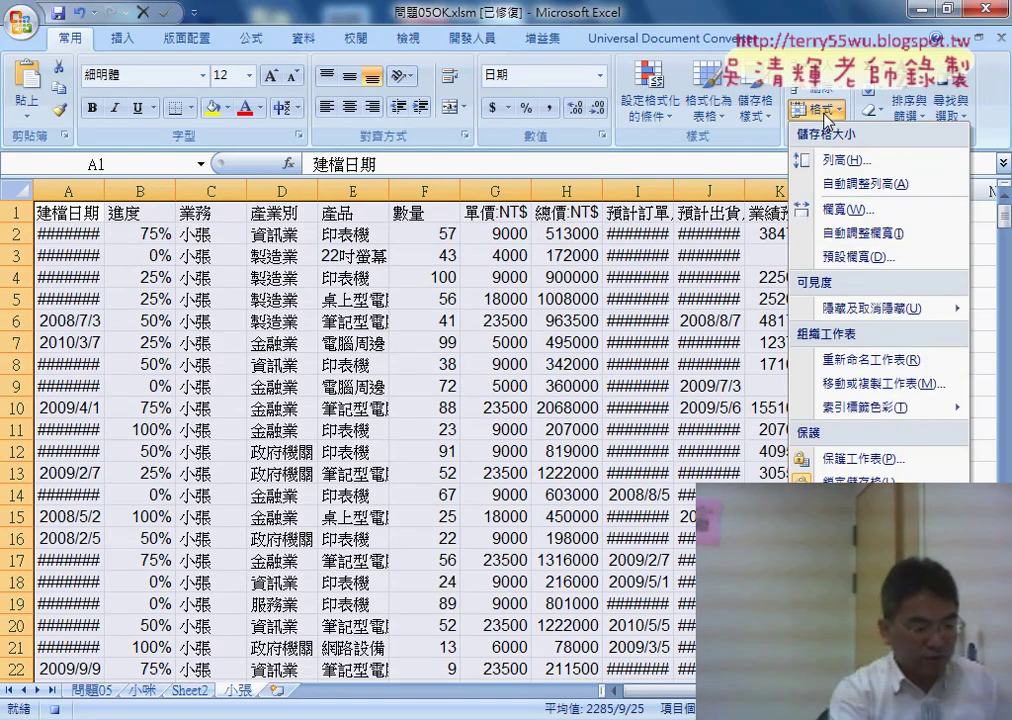
{"action": "left_click", "coordinate": [870, 234]}
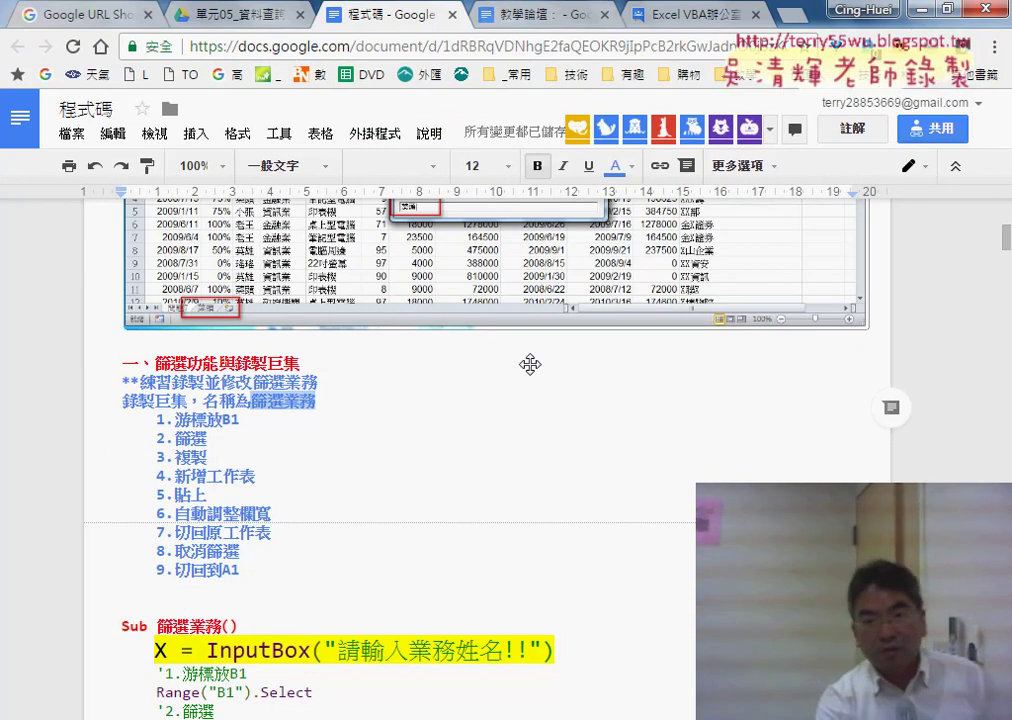
{"action": "key", "text": "alt+Tab"}
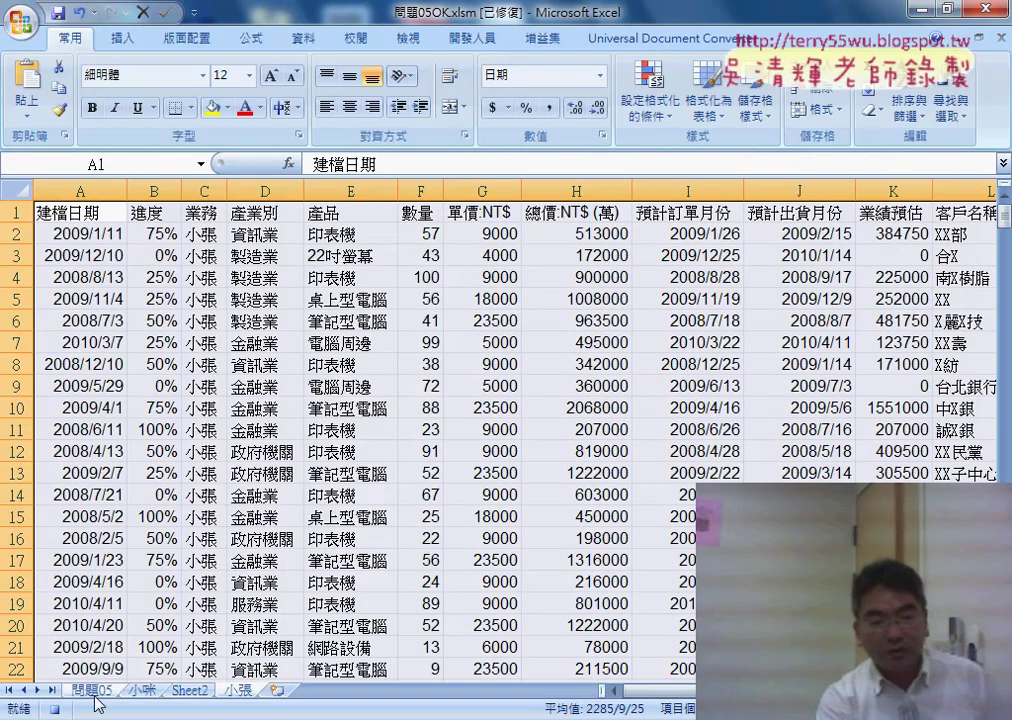
- Turn the filter off on 問題05, select A1, and stop the macro recording
{"action": "left_click", "coordinate": [97, 693]}
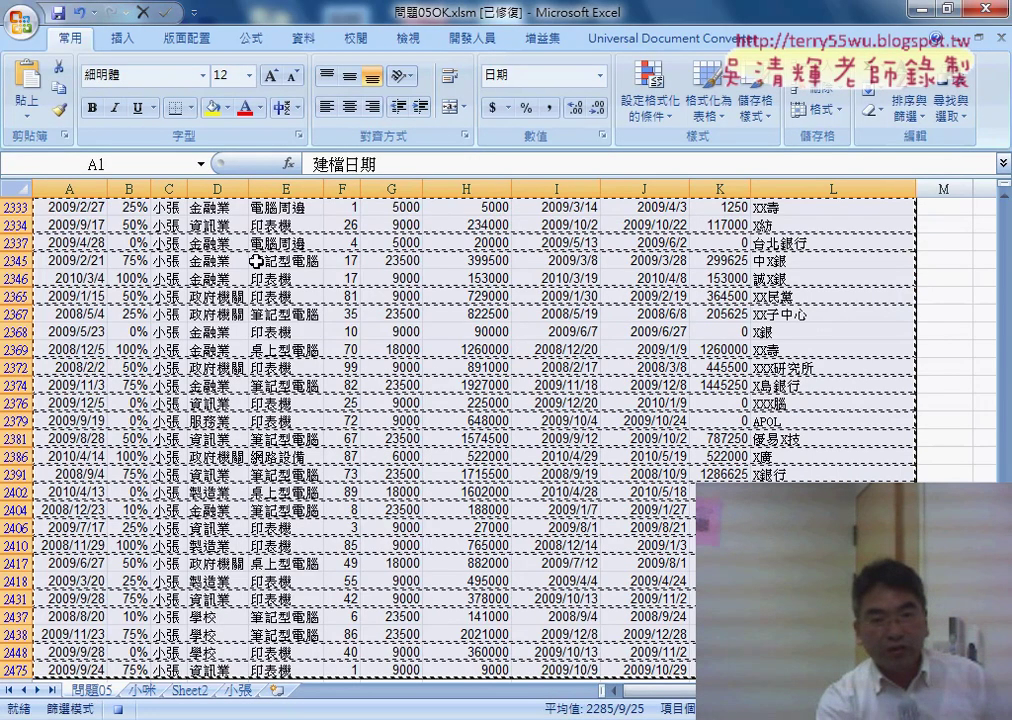
{"action": "left_click", "coordinate": [305, 42]}
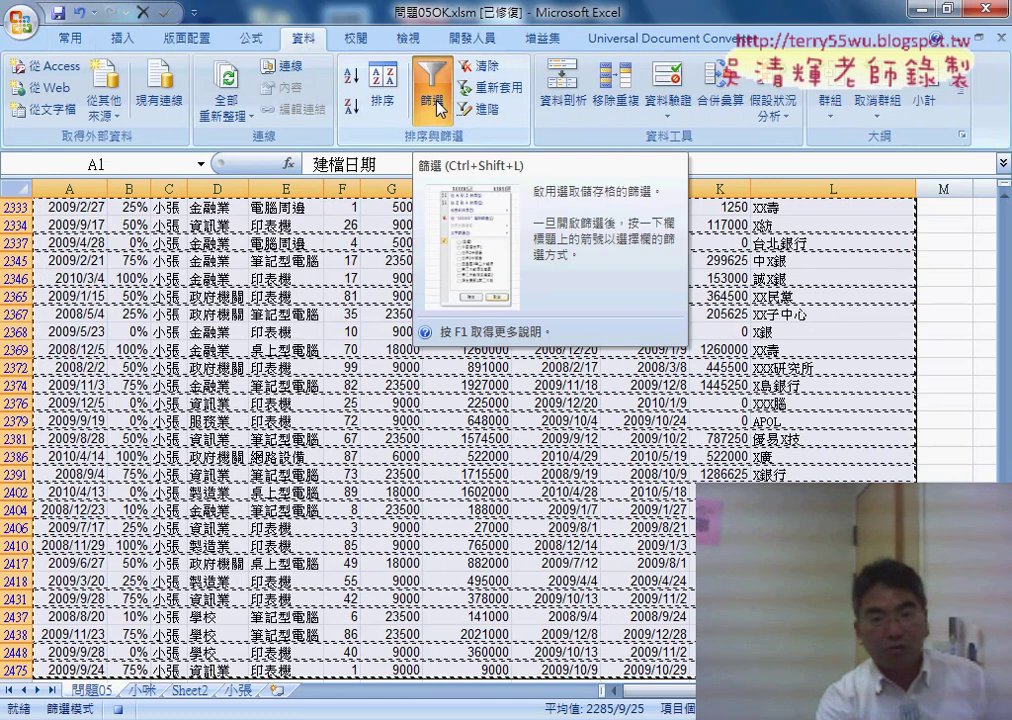
{"action": "left_click", "coordinate": [430, 100]}
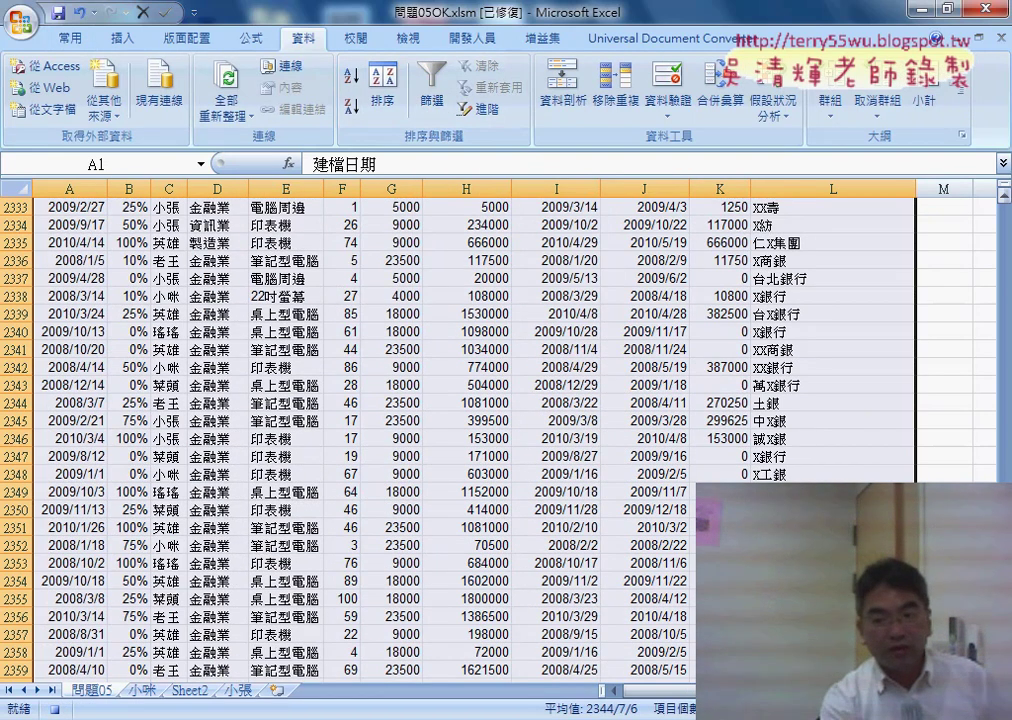
{"action": "left_click_drag", "start_coordinate": [1004, 640], "coordinate": [1004, 206]}
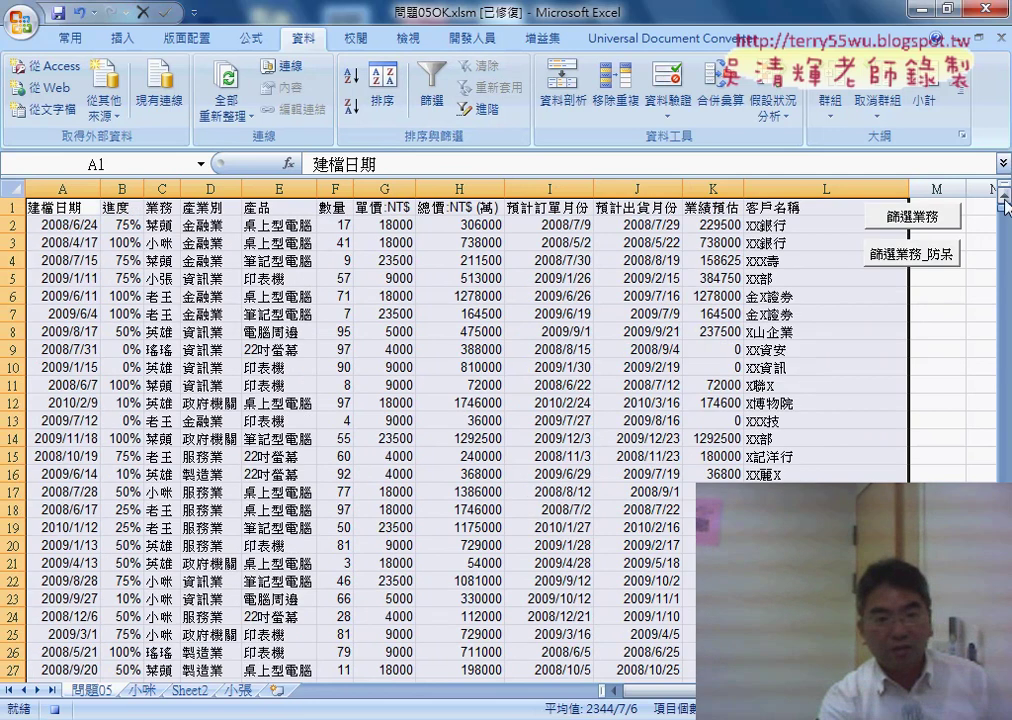
{"action": "left_click", "coordinate": [48, 207]}
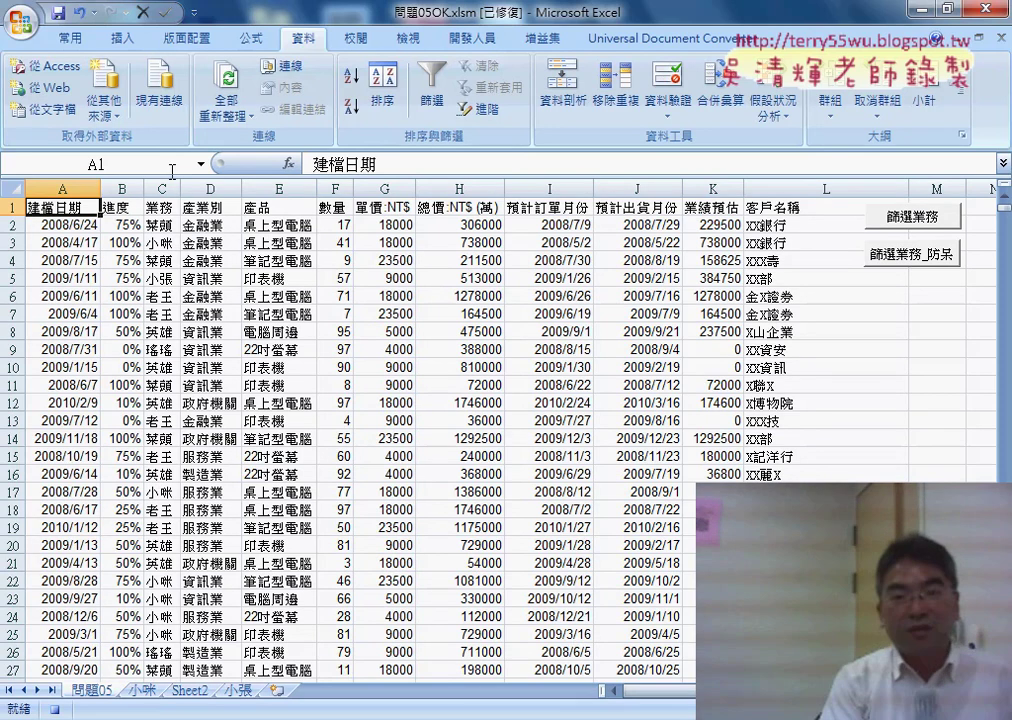
{"action": "left_click", "coordinate": [468, 38]}
{"action": "left_click", "coordinate": [168, 68]}
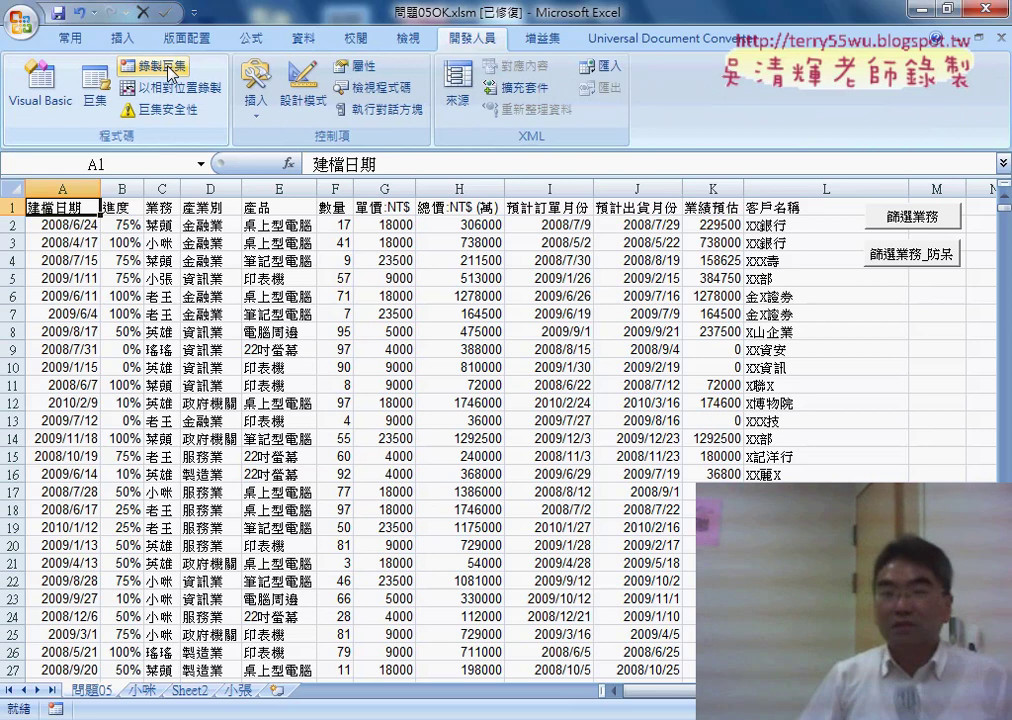
- Open the 篩選業務2 macro code and delete its auto-generated comment lines
{"action": "left_click", "coordinate": [97, 104]}
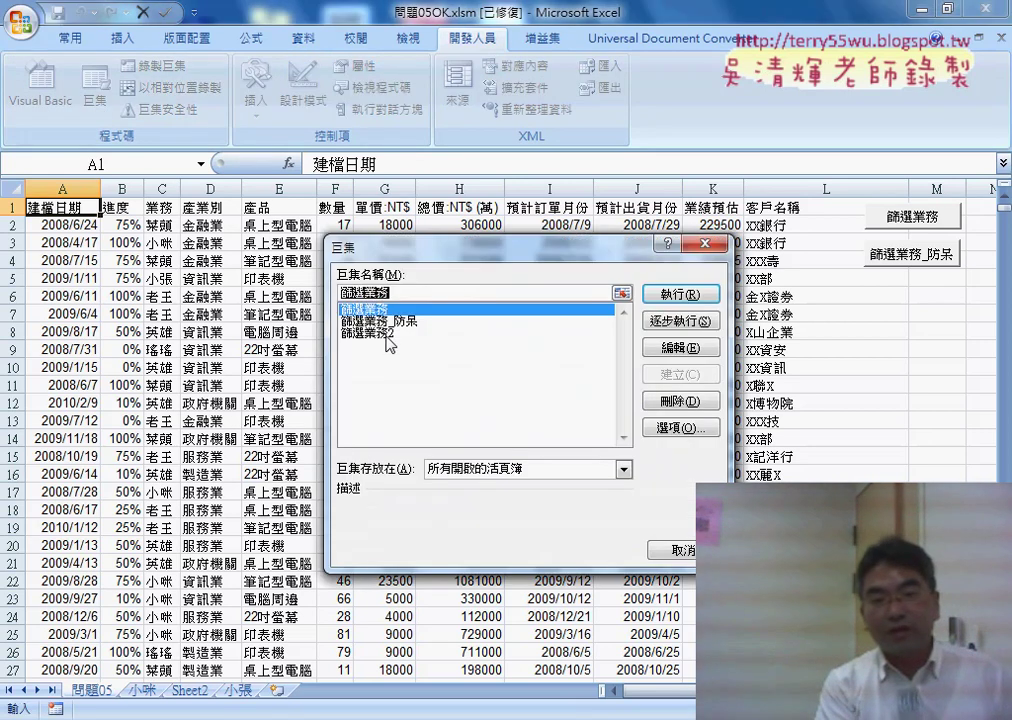
{"action": "left_click", "coordinate": [381, 335]}
{"action": "left_click", "coordinate": [688, 347]}
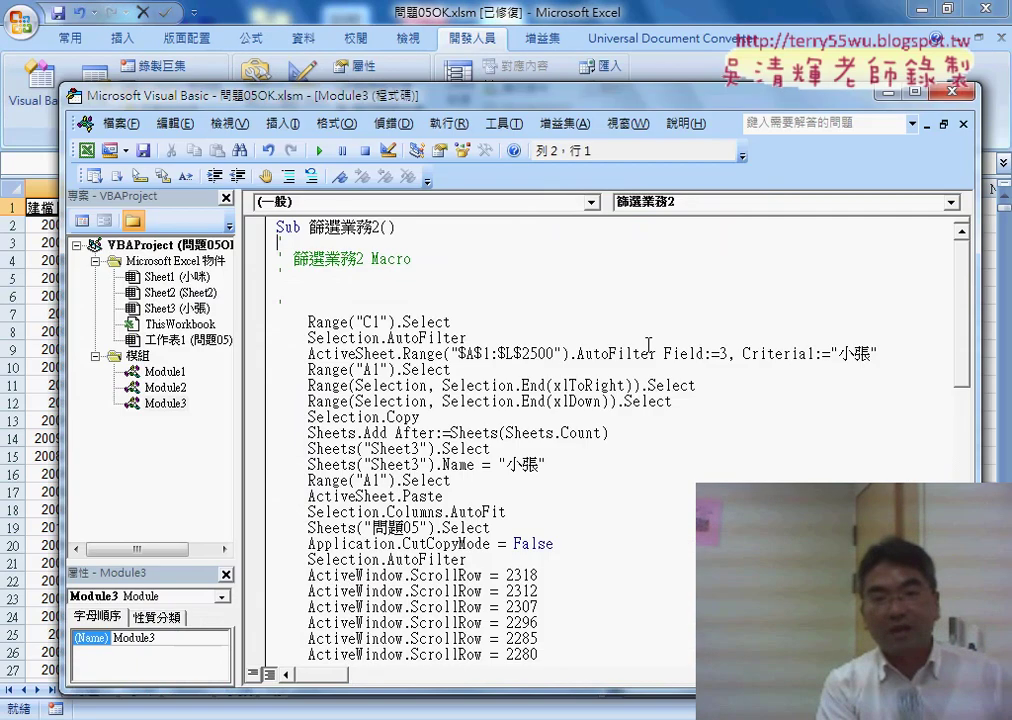
{"action": "left_click_drag", "start_coordinate": [268, 302], "coordinate": [263, 252]}
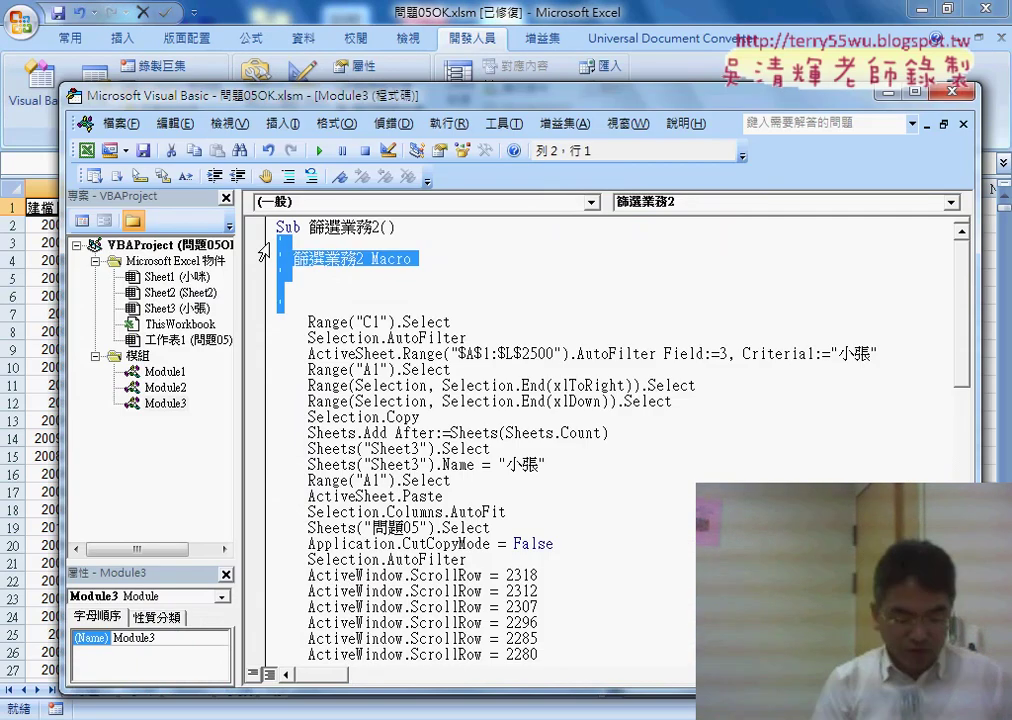
{"action": "key", "text": "Delete"}
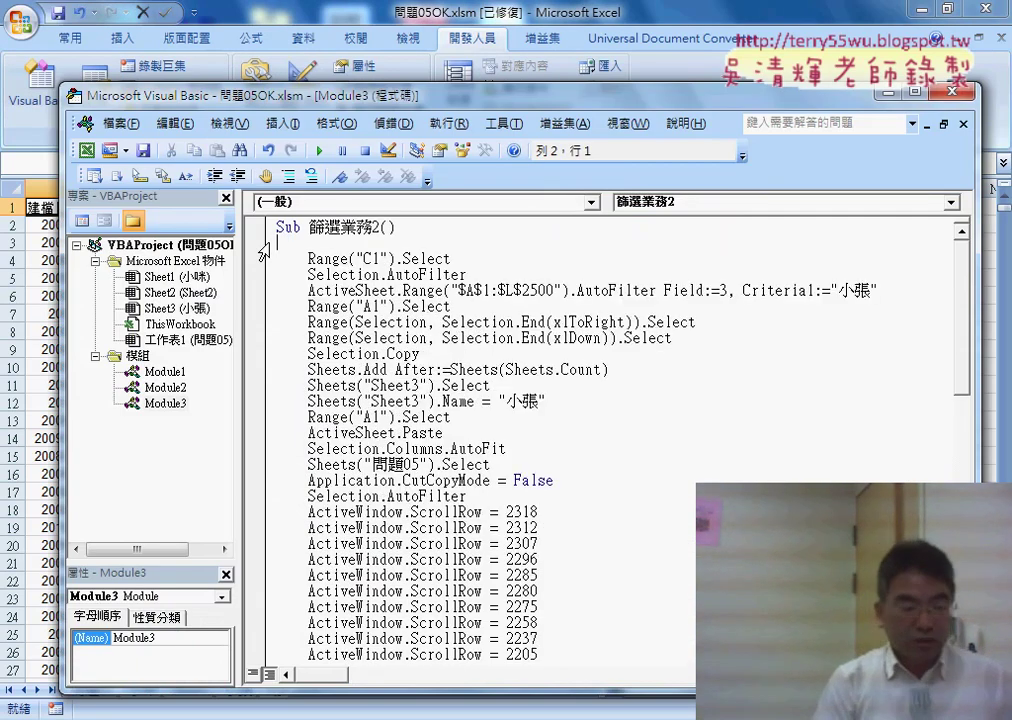
{"action": "key", "text": "Tab"}
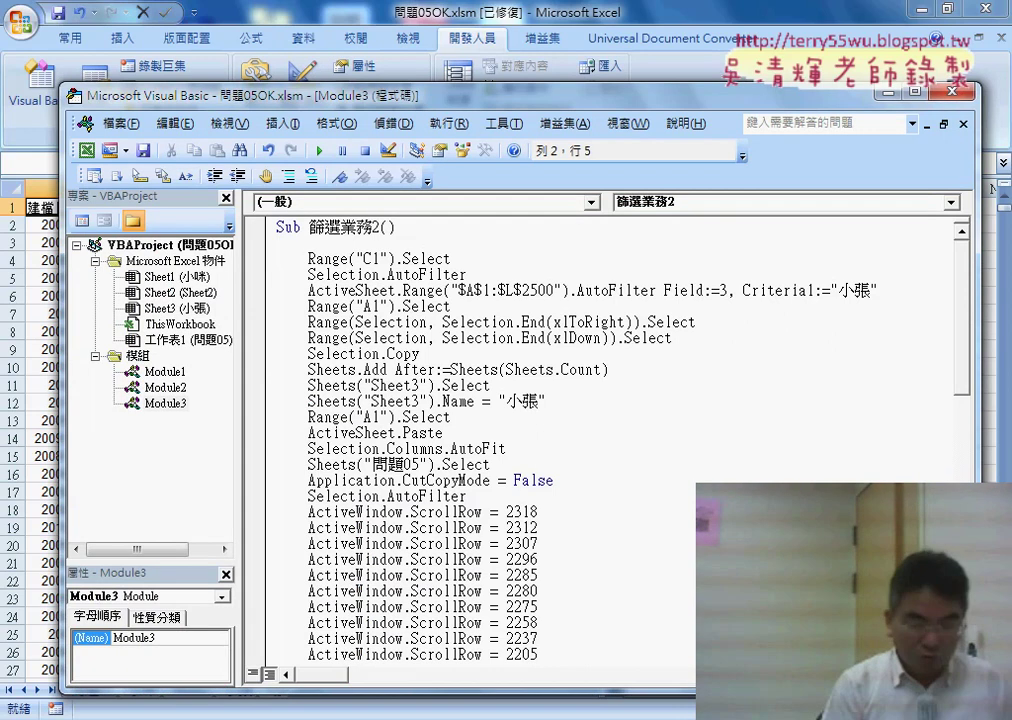
{"action": "type", "text": "h"}
{"action": "type", "text": "'1."}
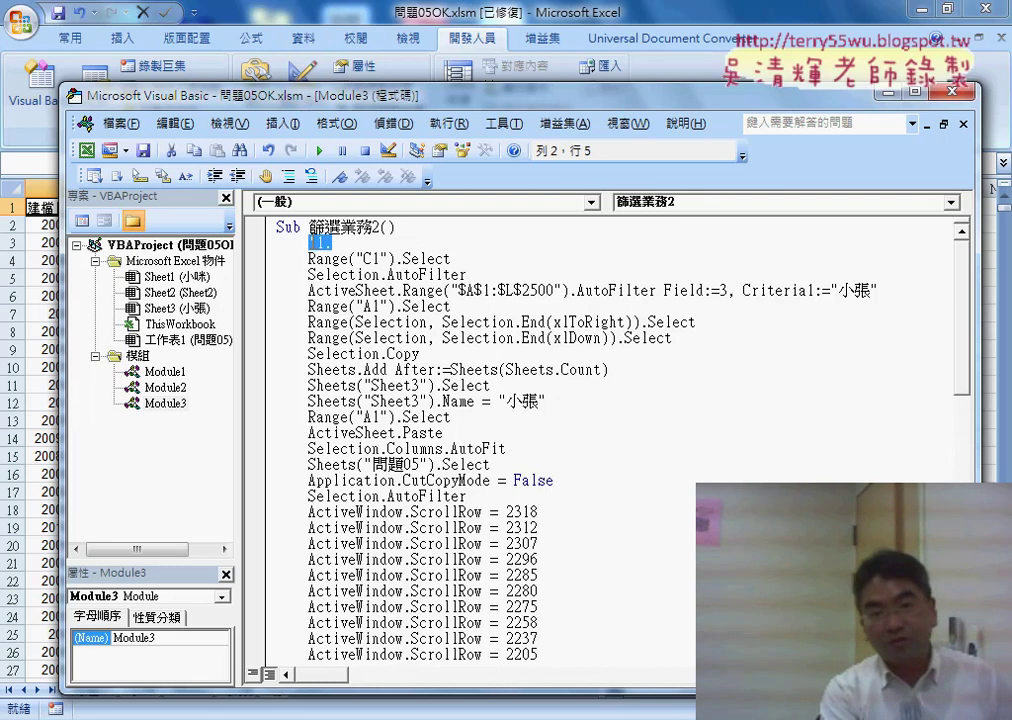
- Add comments '2., '3. and '4. after the C1 select, AutoFilter and Selection.Copy lines
{"action": "left_click", "coordinate": [466, 259]}
{"action": "key", "text": "Return"}
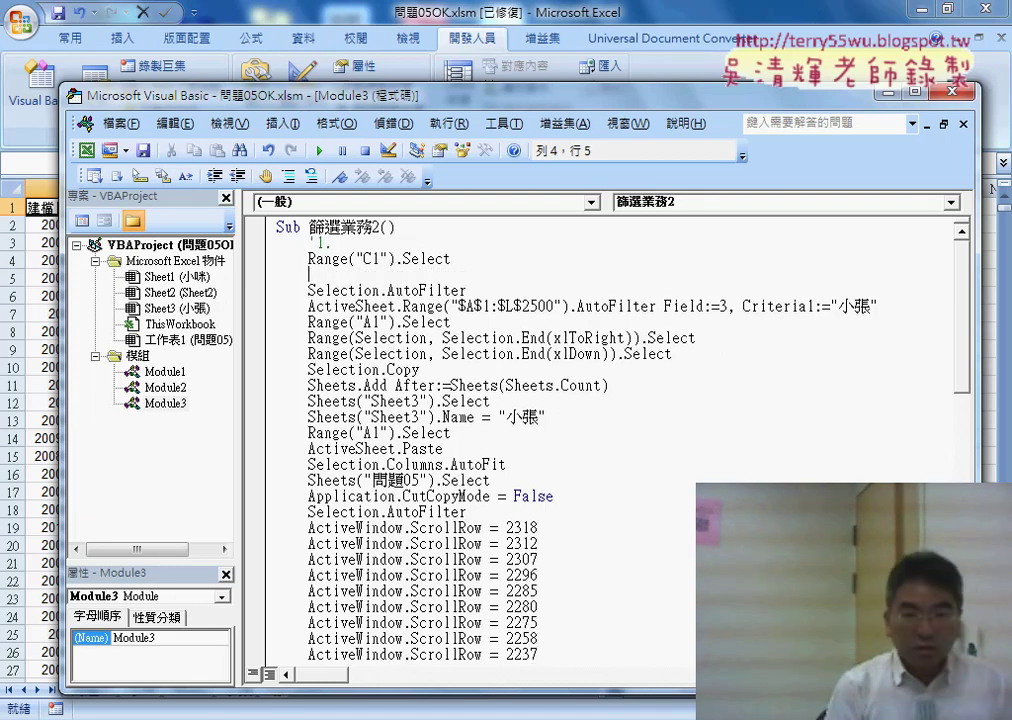
{"action": "type", "text": "'2."}
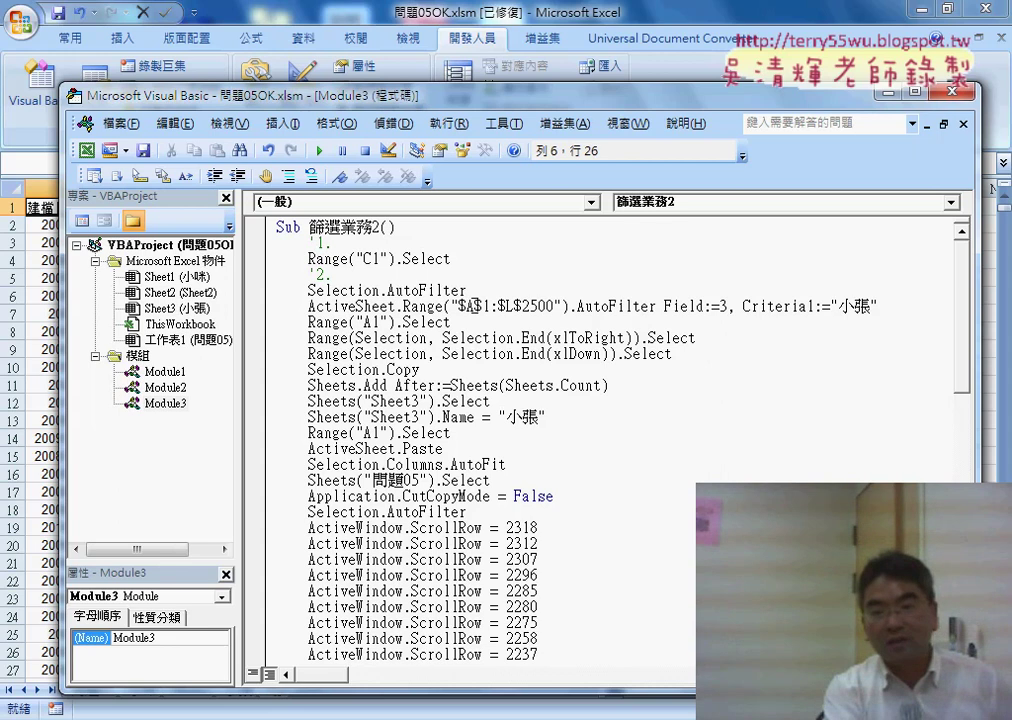
{"action": "double_click", "coordinate": [857, 306]}
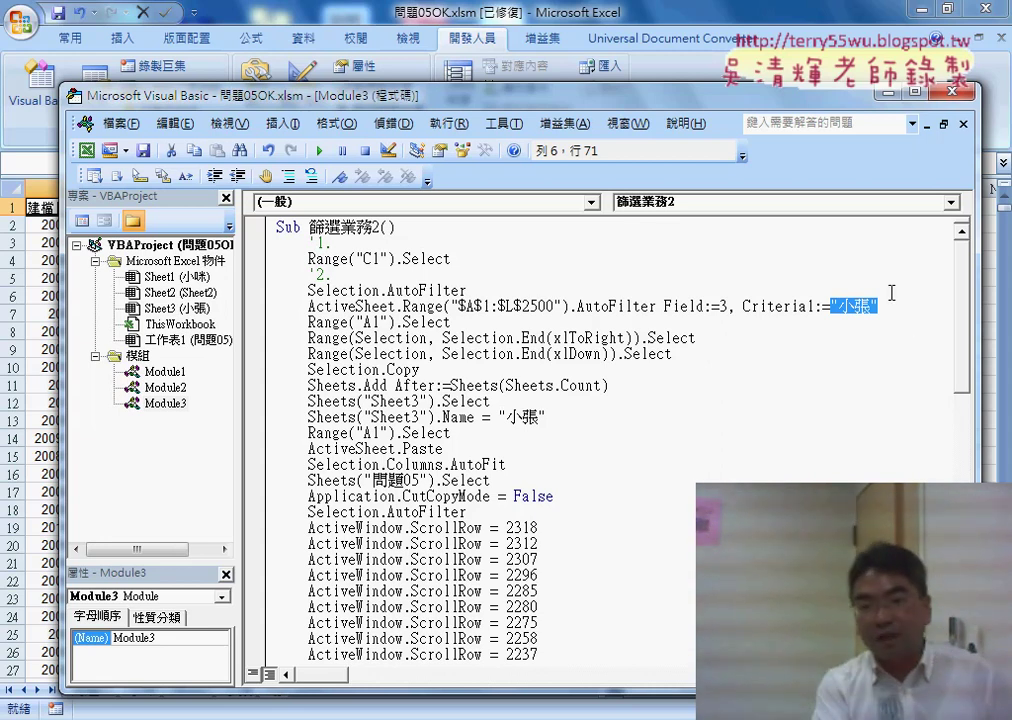
{"action": "left_click", "coordinate": [902, 309]}
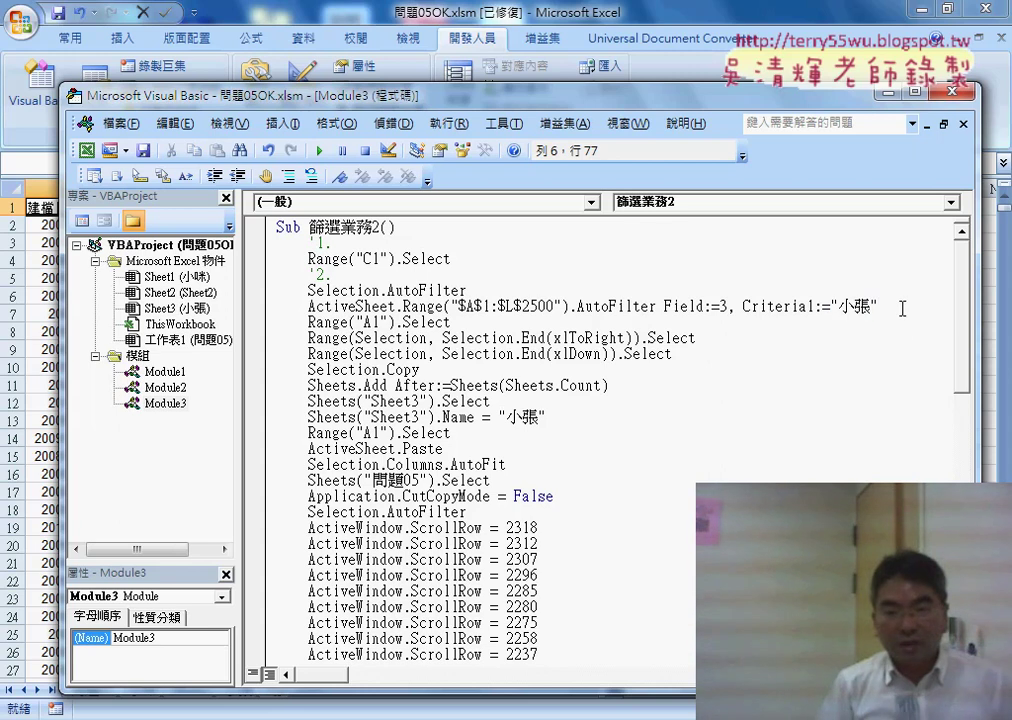
{"action": "key", "text": "Return"}
{"action": "type", "text": "'3."}
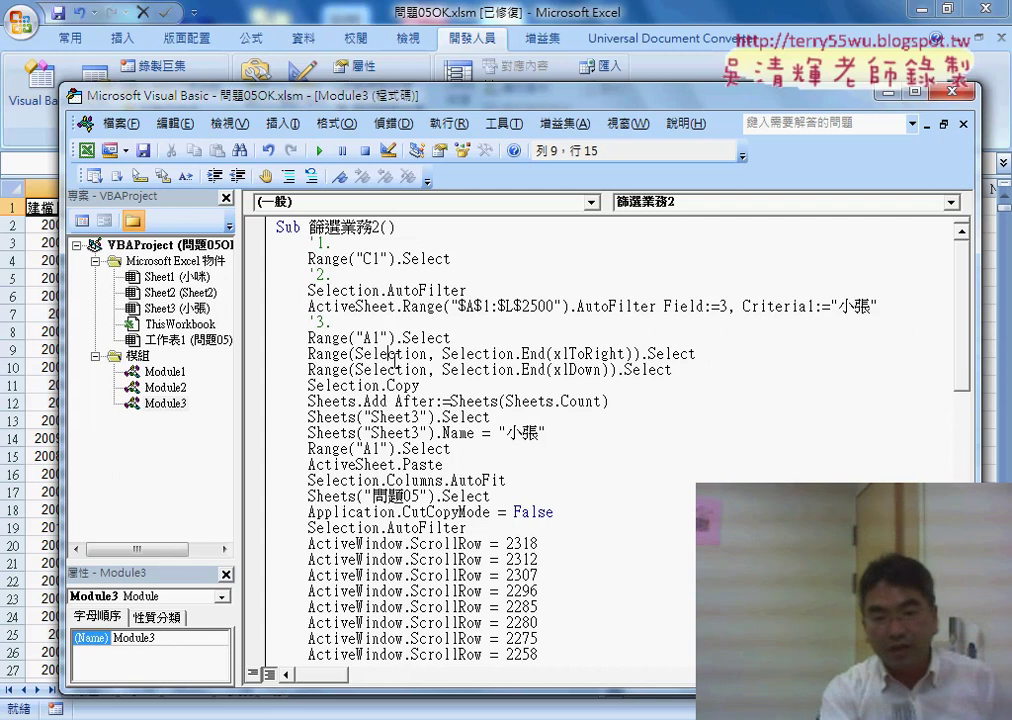
{"action": "left_click", "coordinate": [414, 386]}
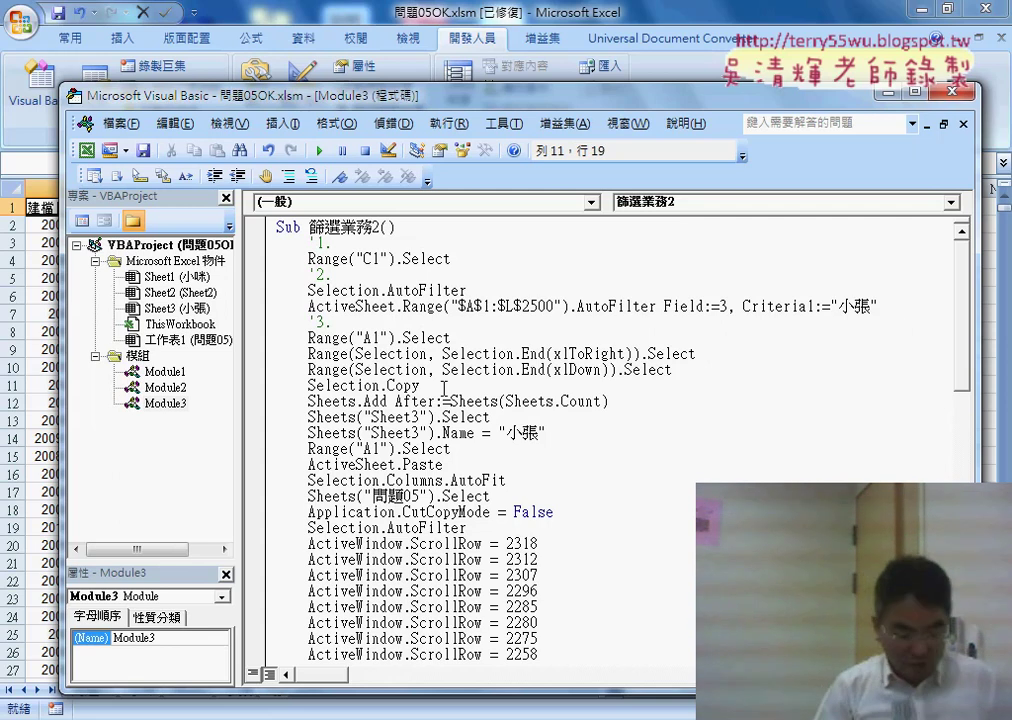
{"action": "key", "text": "Return"}
{"action": "type", "text": "'4."}
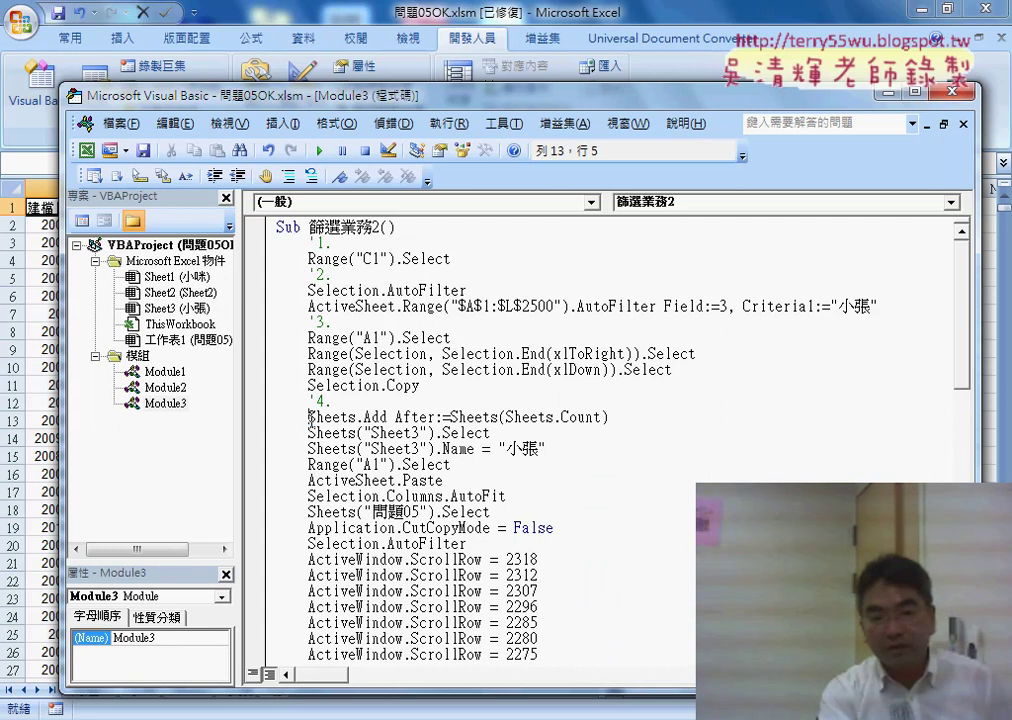
- Copy the word Sheets from the Sheets.Add line and paste it on a new line under '4
{"action": "left_click_drag", "start_coordinate": [308, 418], "coordinate": [357, 418]}
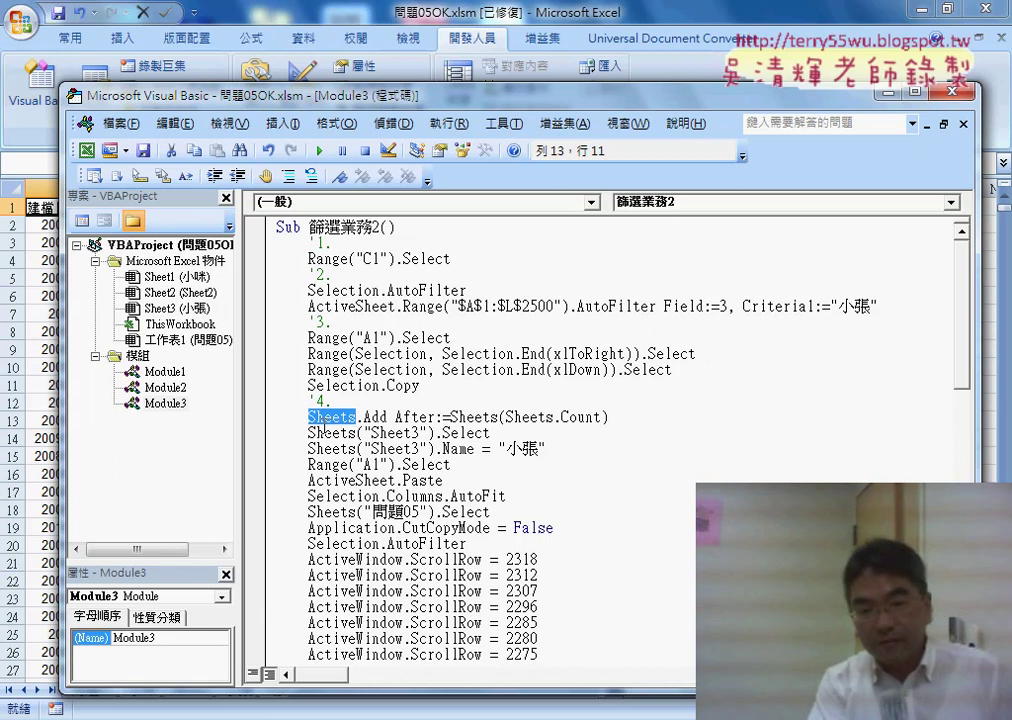
{"action": "left_click", "coordinate": [358, 418]}
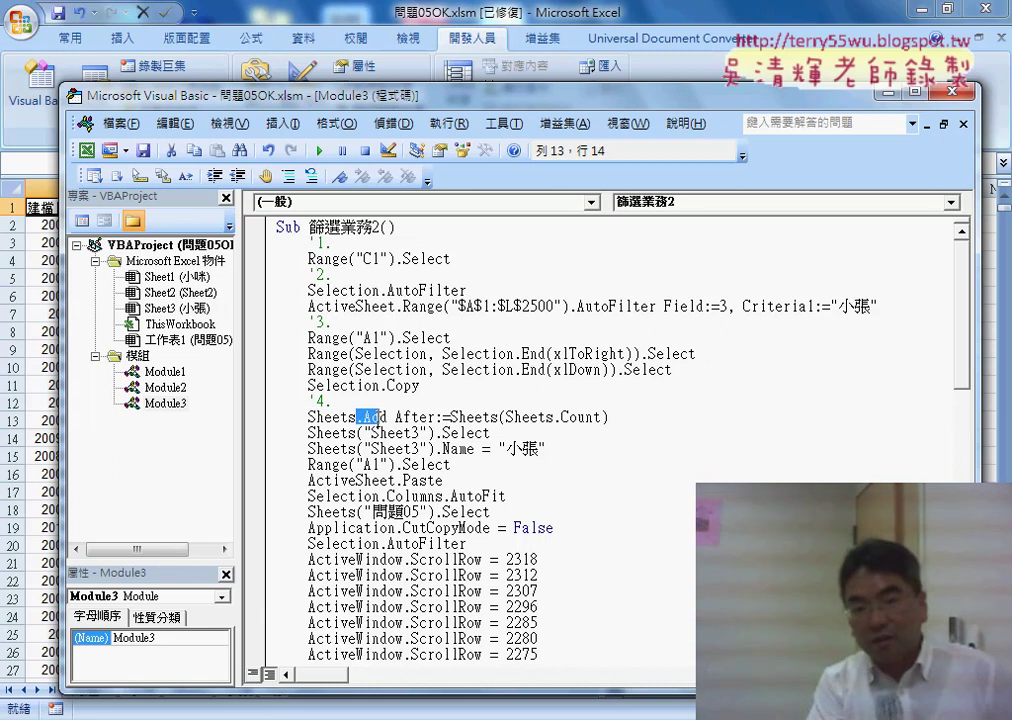
{"action": "left_click_drag", "start_coordinate": [381, 418], "coordinate": [388, 419]}
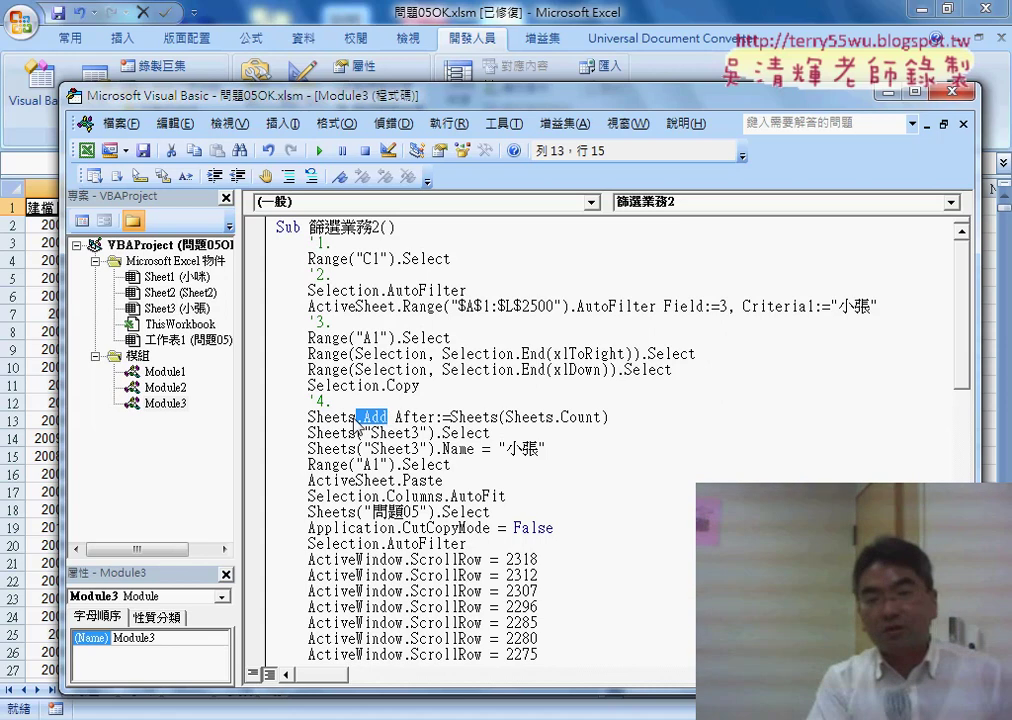
{"action": "left_click", "coordinate": [416, 418]}
{"action": "left_click_drag", "start_coordinate": [621, 419], "coordinate": [418, 418]}
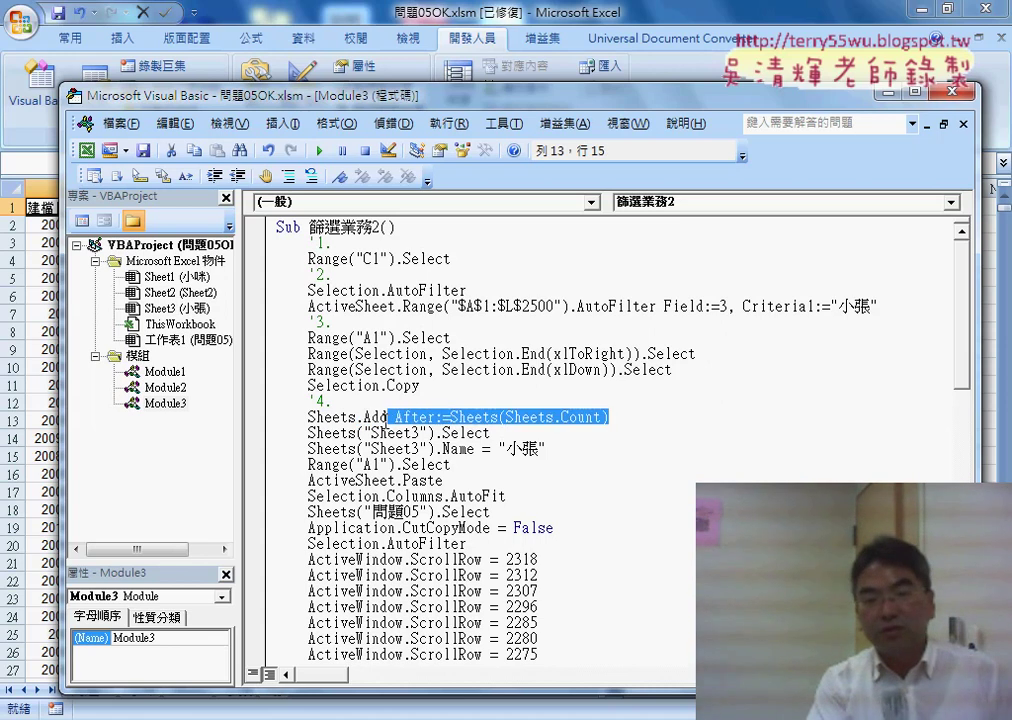
{"action": "left_click", "coordinate": [364, 417]}
{"action": "left_click_drag", "start_coordinate": [357, 418], "coordinate": [312, 418]}
{"action": "key", "text": "ctrl+c"}
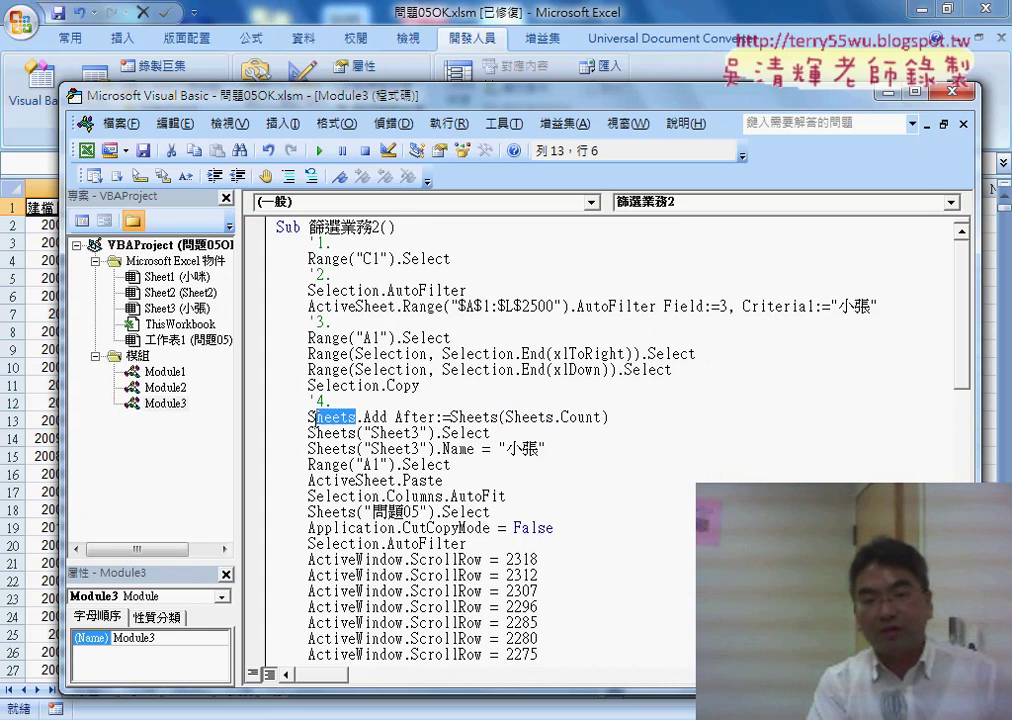
{"action": "right_click", "coordinate": [312, 418]}
{"action": "left_click", "coordinate": [387, 128]}
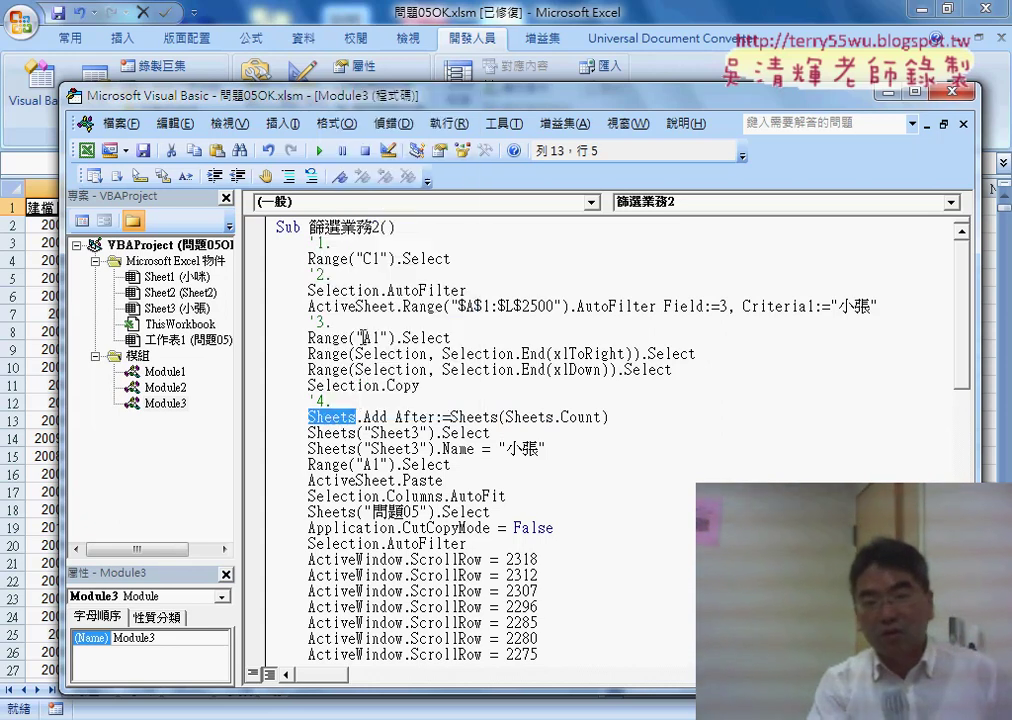
{"action": "left_click", "coordinate": [331, 401]}
{"action": "key", "text": "Return"}
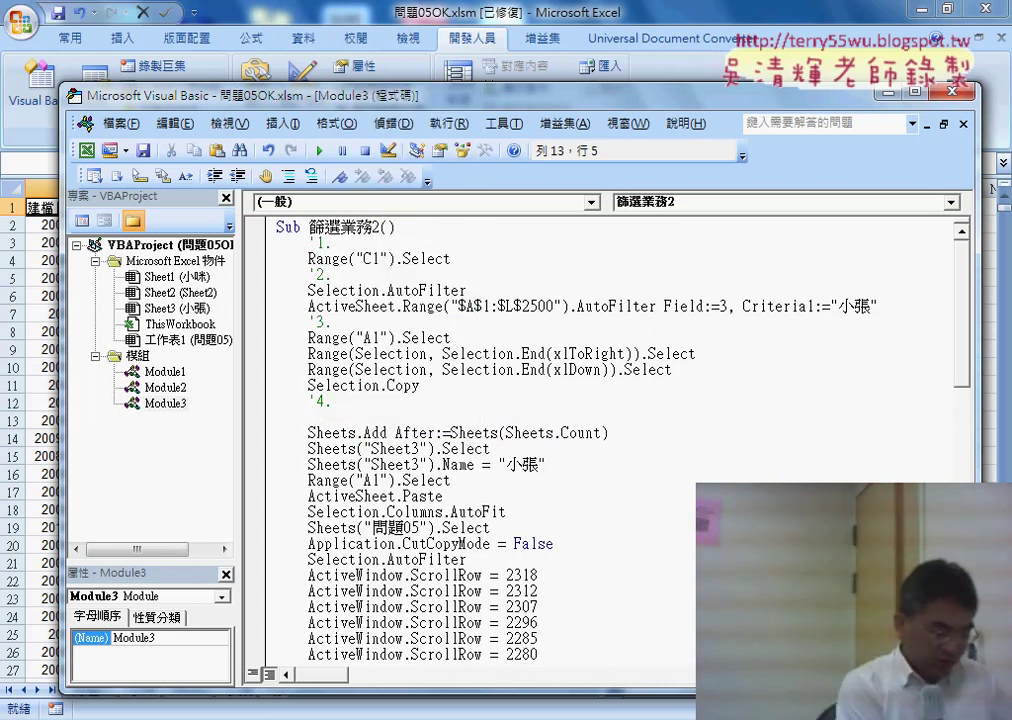
{"action": "key", "text": "ctrl+v"}
{"action": "type", "text": "."}
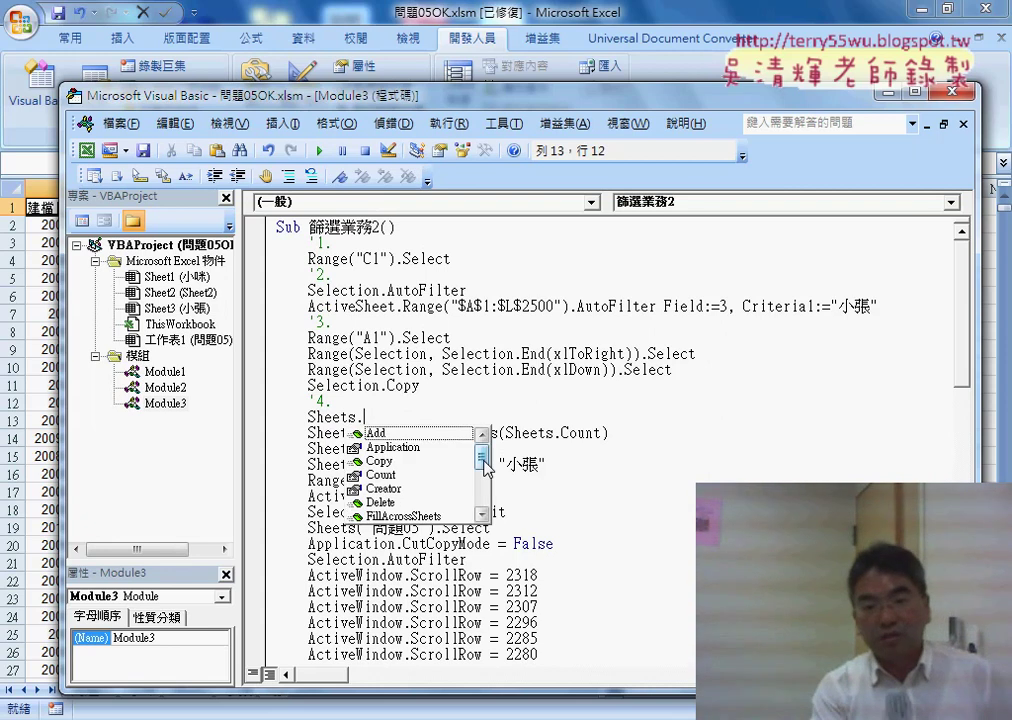
{"action": "left_click", "coordinate": [376, 434]}
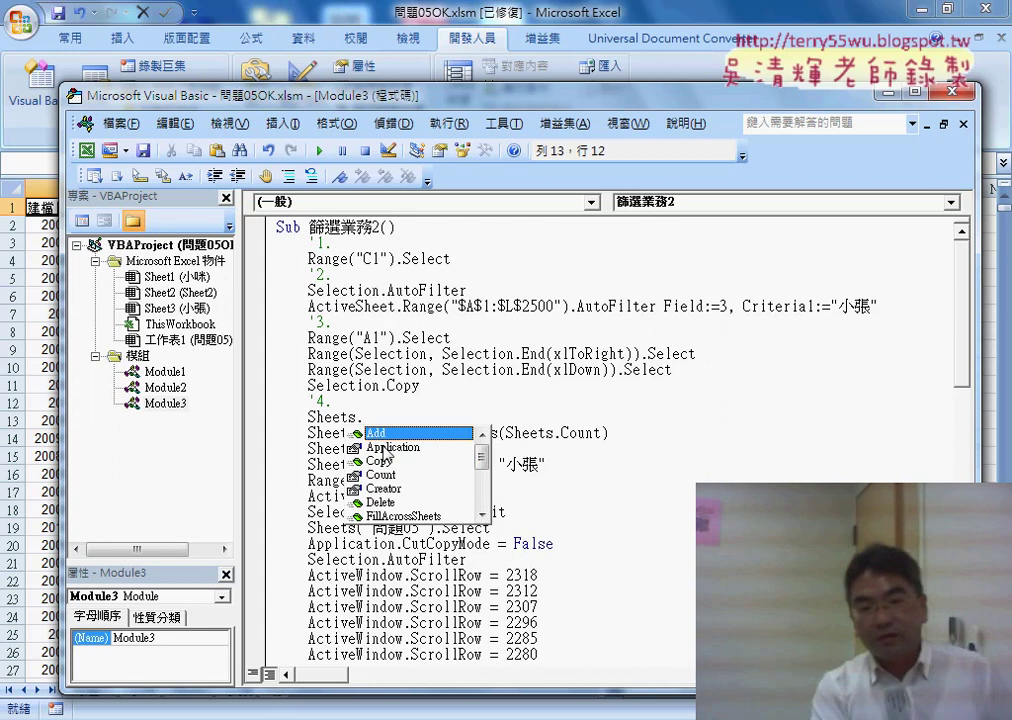
{"action": "left_click", "coordinate": [384, 462]}
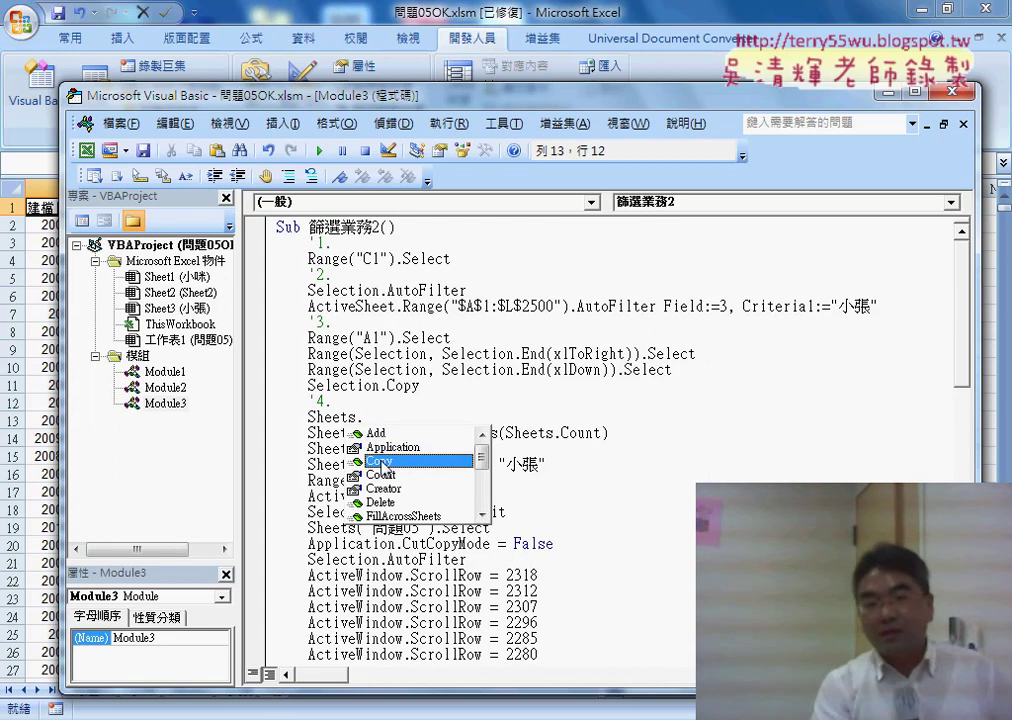
{"action": "left_click", "coordinate": [398, 475]}
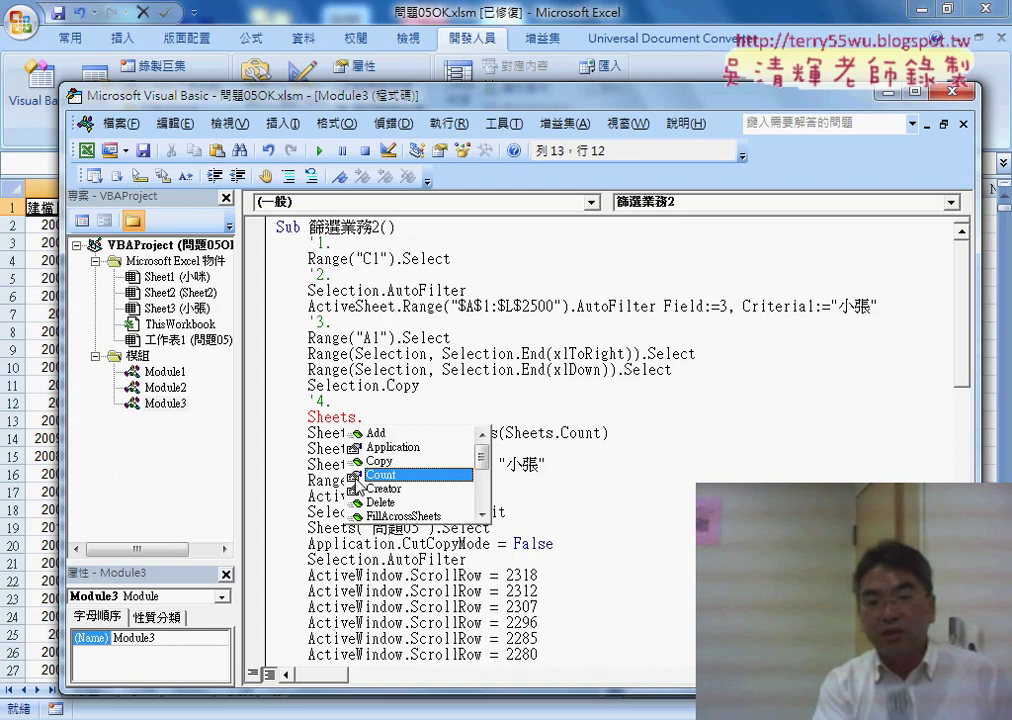
{"action": "left_click_drag", "start_coordinate": [362, 417], "coordinate": [221, 418]}
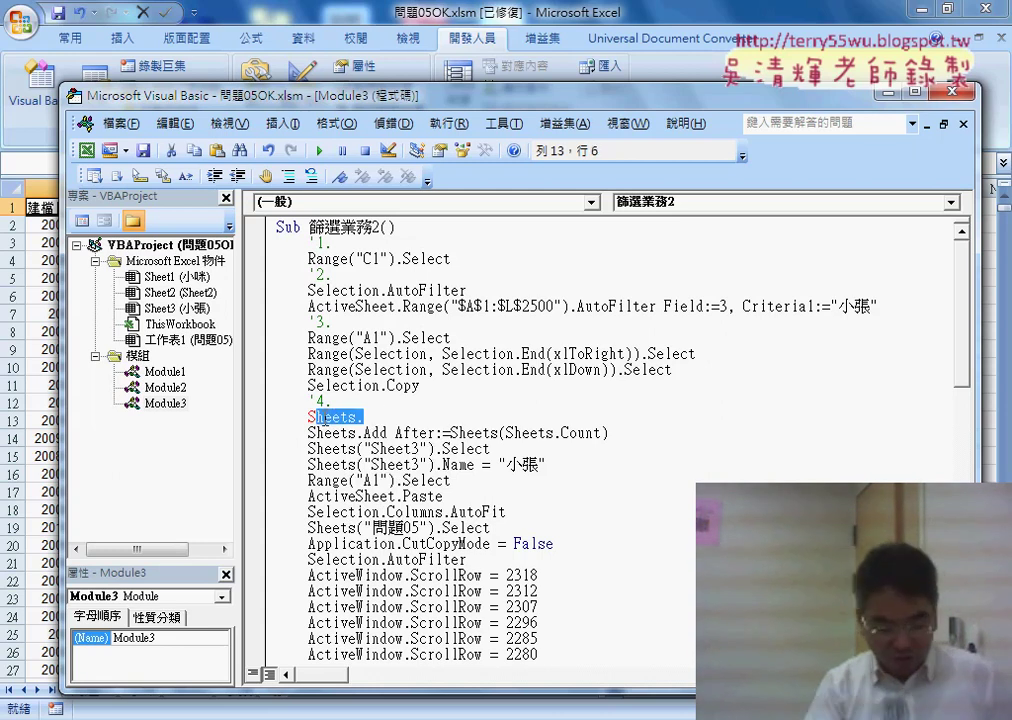
- Delete the stray Sheets. line and annotate the After:=Sheets(Sheets.Count) argument
{"action": "key", "text": "Delete"}
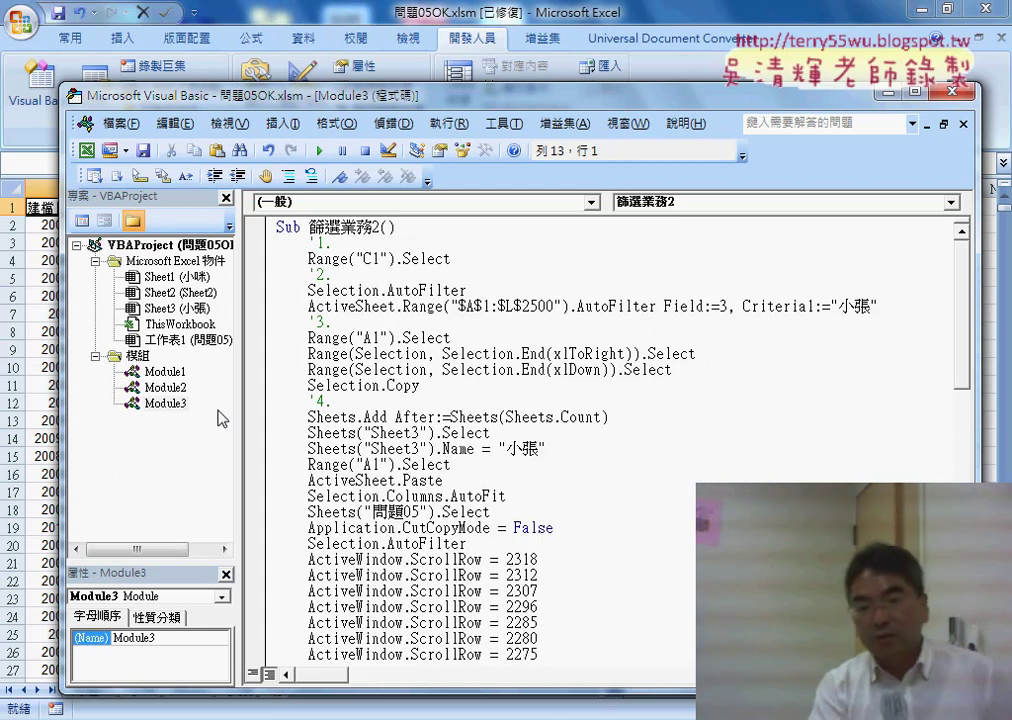
{"action": "left_click_drag", "start_coordinate": [395, 417], "coordinate": [430, 417]}
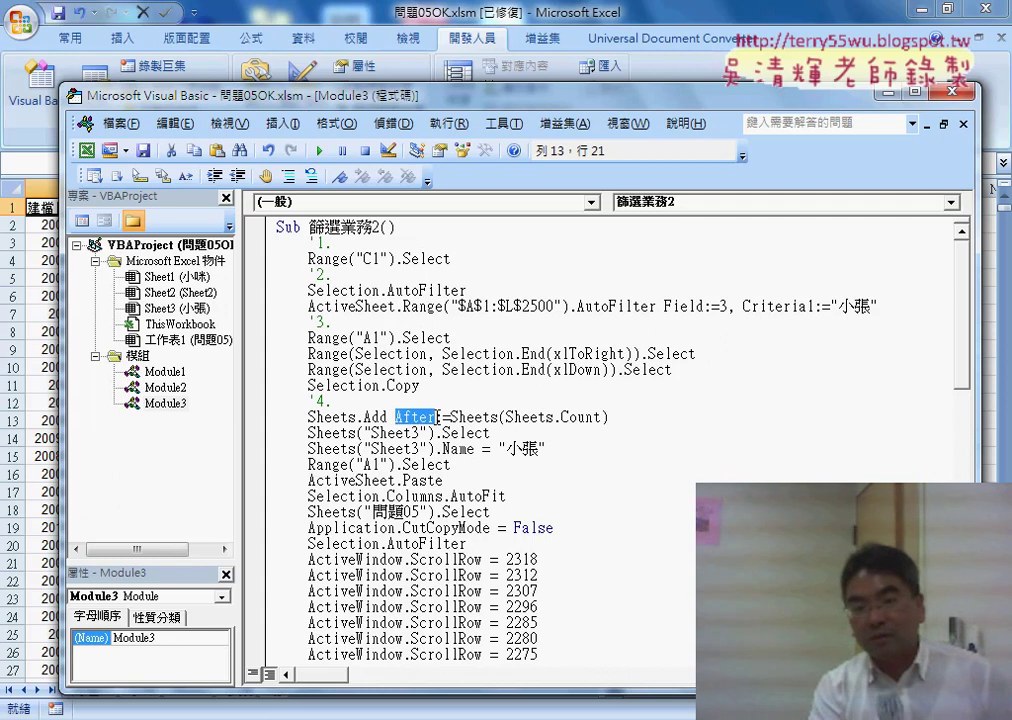
{"action": "double_click", "coordinate": [445, 418]}
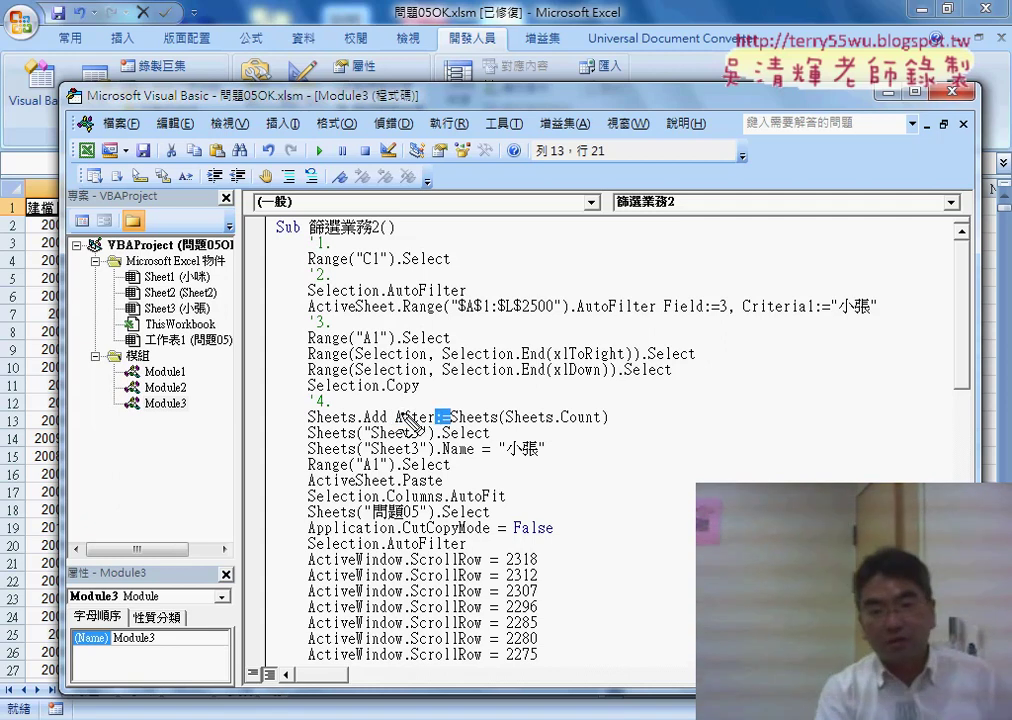
{"action": "mouse_move", "coordinate": [449, 413]}
{"action": "left_mouse_down"}
{"action": "mouse_move", "coordinate": [416, 406]}
{"action": "mouse_move", "coordinate": [432, 428]}
{"action": "left_mouse_up"}
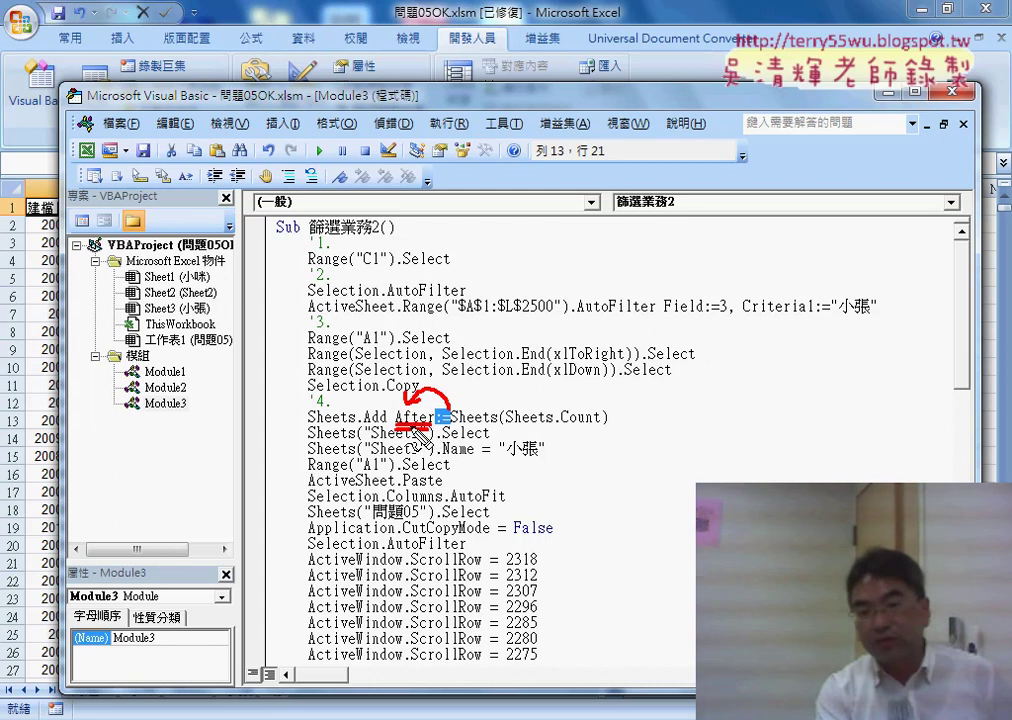
{"action": "left_click_drag", "start_coordinate": [452, 426], "coordinate": [607, 426]}
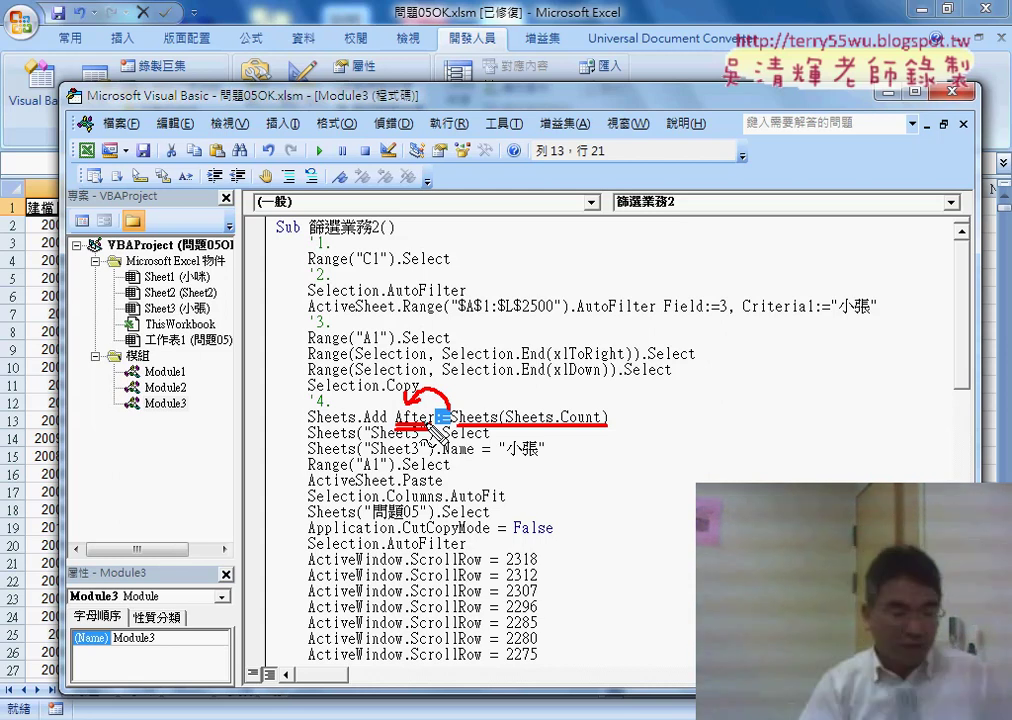
{"action": "key", "text": "Escape"}
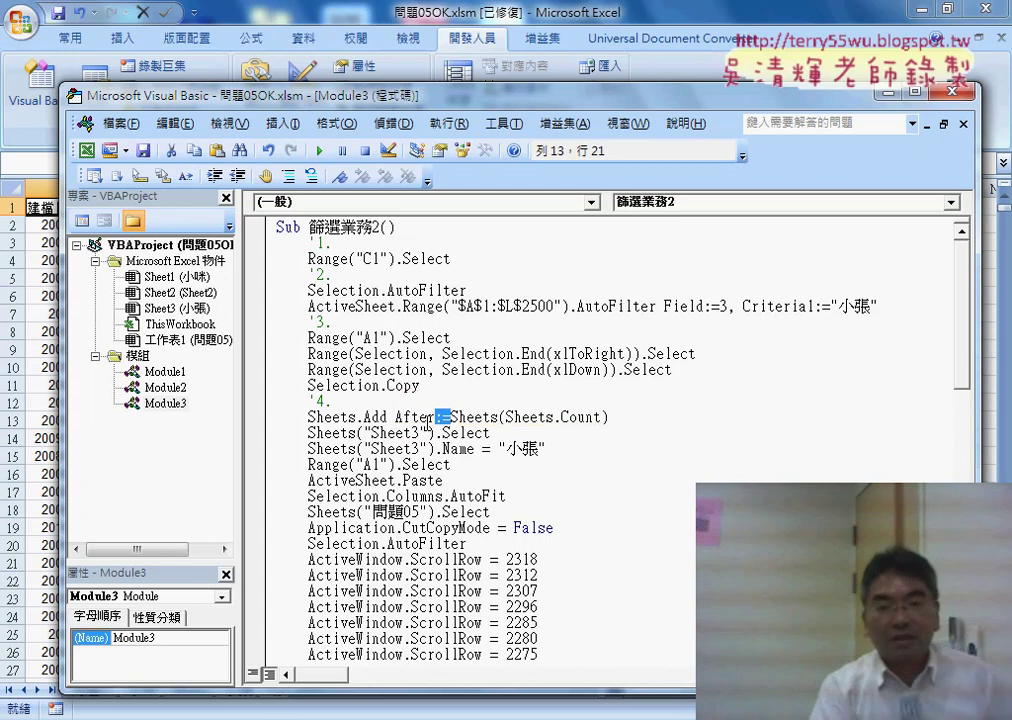
{"action": "left_click_drag", "start_coordinate": [505, 432], "coordinate": [275, 432]}
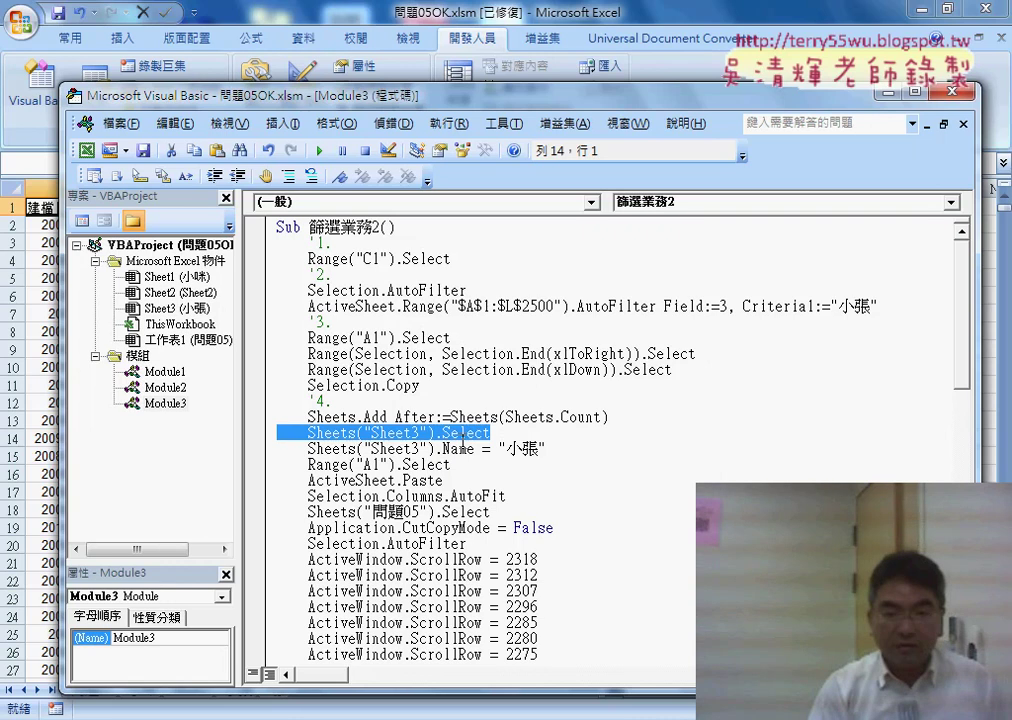
- Delete the Sheets("Sheet3").Select statement and its leftover empty line
{"action": "key", "text": "Delete"}
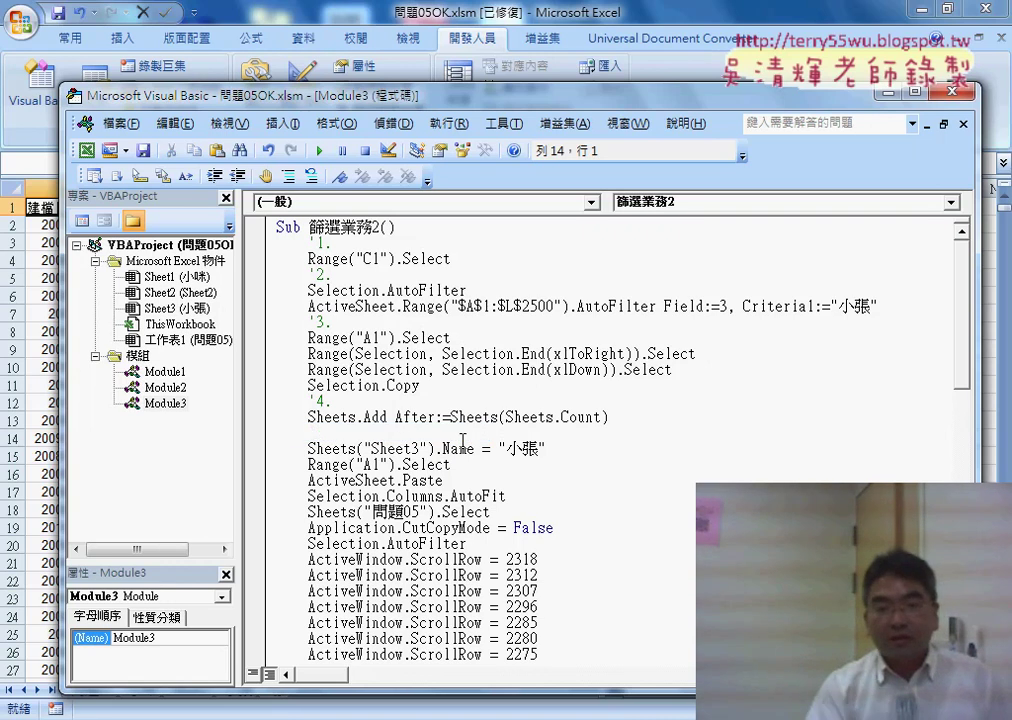
{"action": "key", "text": "Delete"}
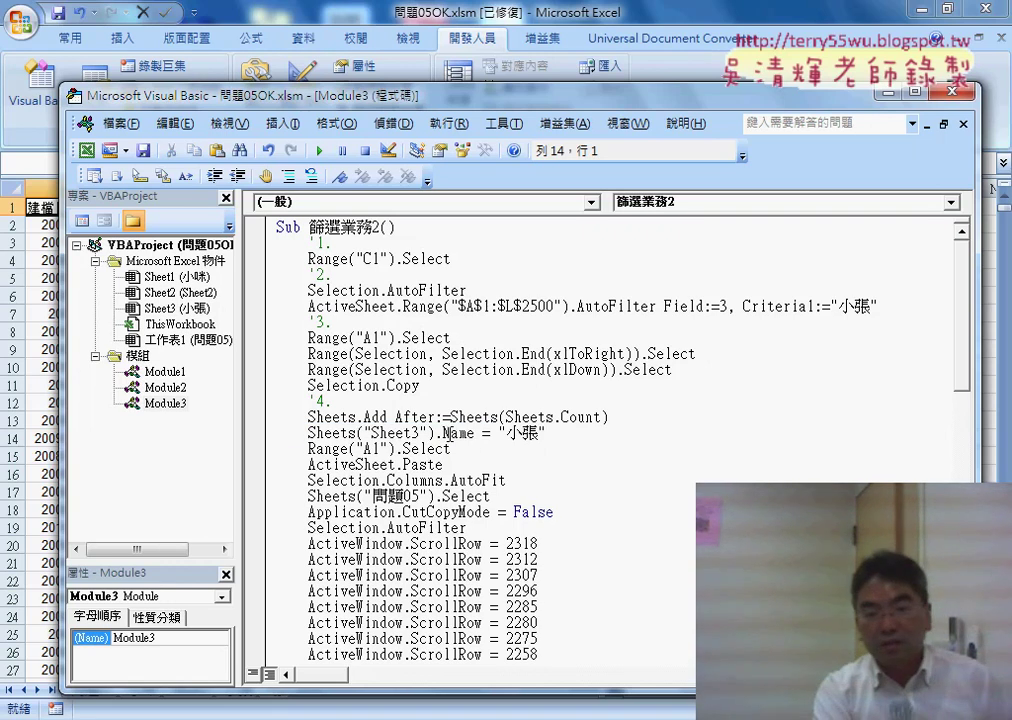
{"action": "left_click_drag", "start_coordinate": [436, 433], "coordinate": [476, 434]}
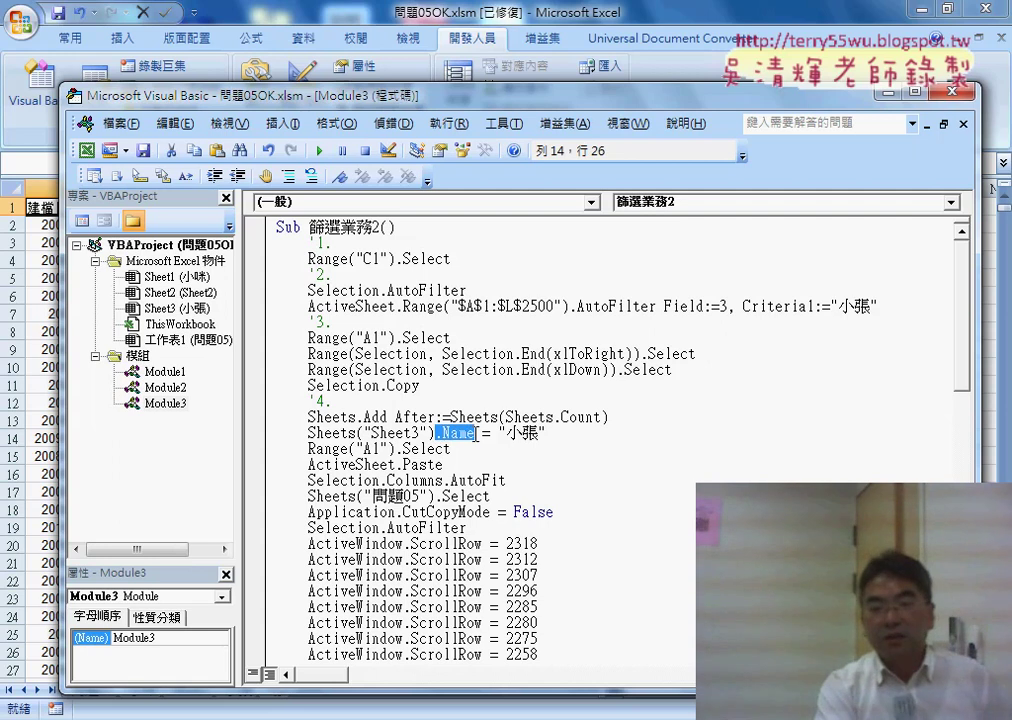
{"action": "left_click_drag", "start_coordinate": [365, 433], "coordinate": [427, 433]}
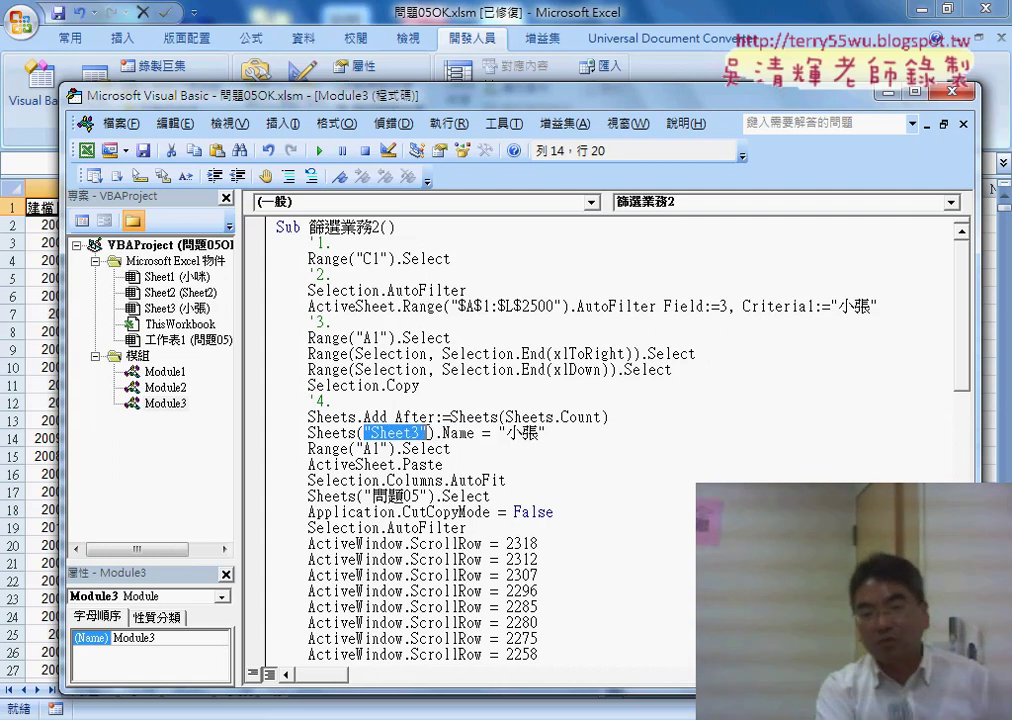
- Replace "Sheet3" in the naming line with Sheets.Count and add a blank line below
{"action": "left_click_drag", "start_coordinate": [506, 417], "coordinate": [600, 417]}
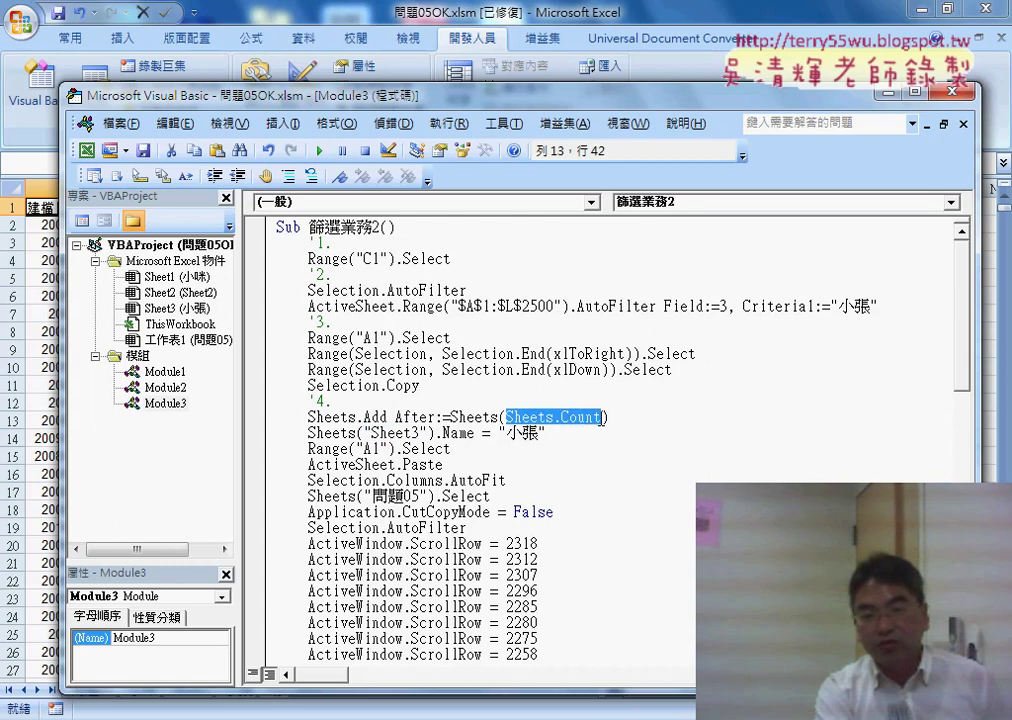
{"action": "right_click", "coordinate": [578, 420]}
{"action": "left_click", "coordinate": [640, 70]}
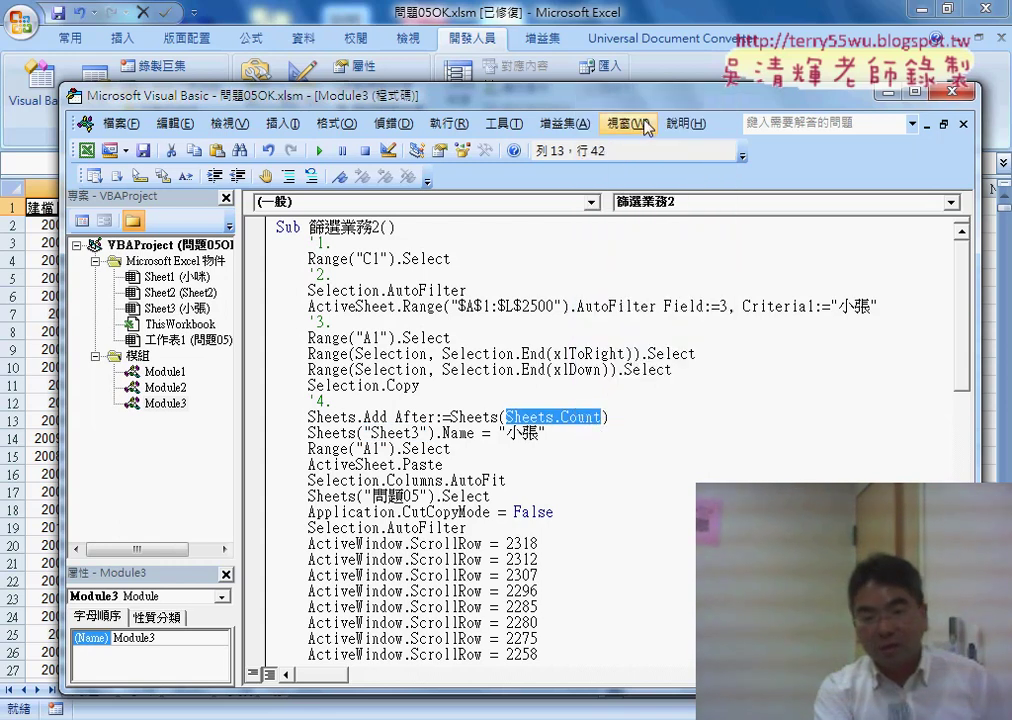
{"action": "left_click_drag", "start_coordinate": [426, 433], "coordinate": [372, 433]}
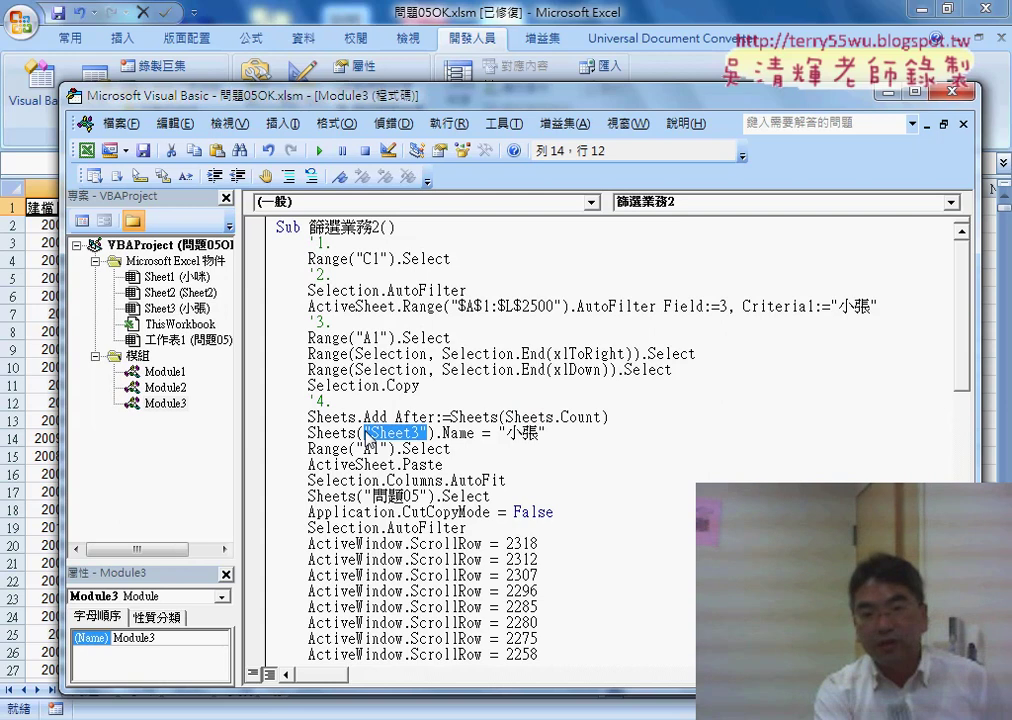
{"action": "right_click", "coordinate": [512, 432]}
{"action": "left_click", "coordinate": [565, 86]}
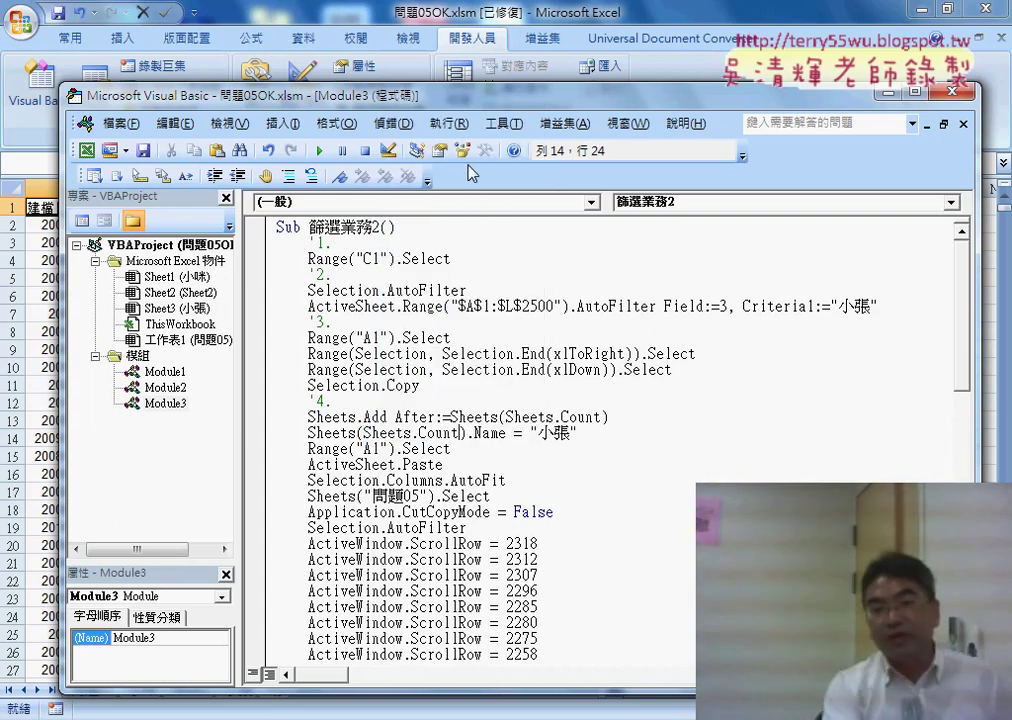
{"action": "left_click", "coordinate": [589, 433]}
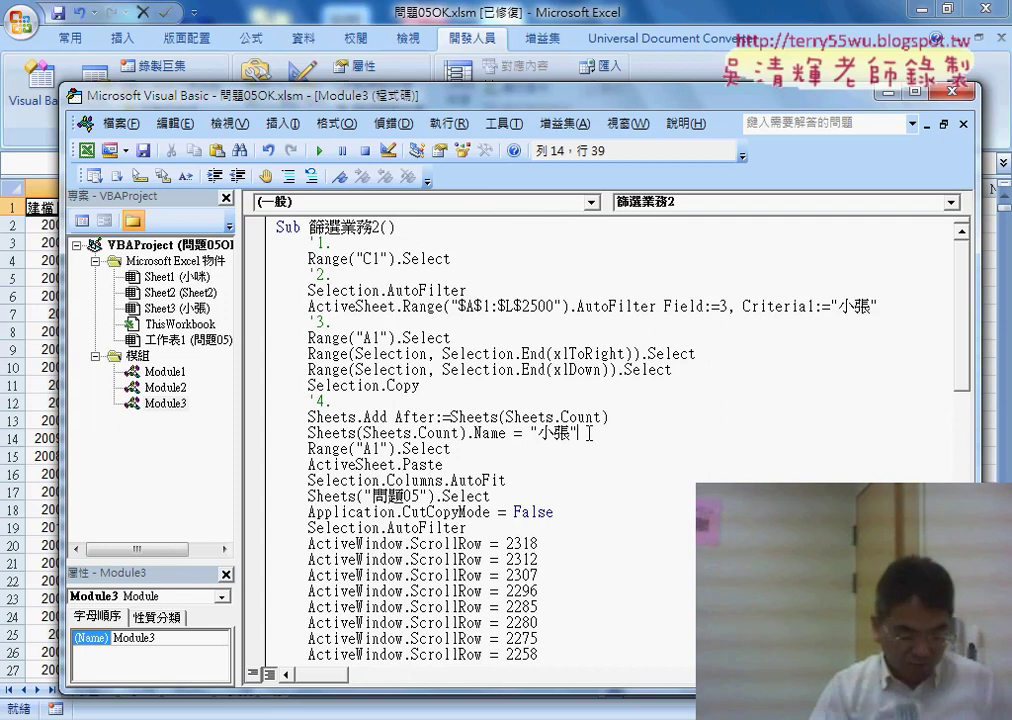
{"action": "key", "text": "Return"}
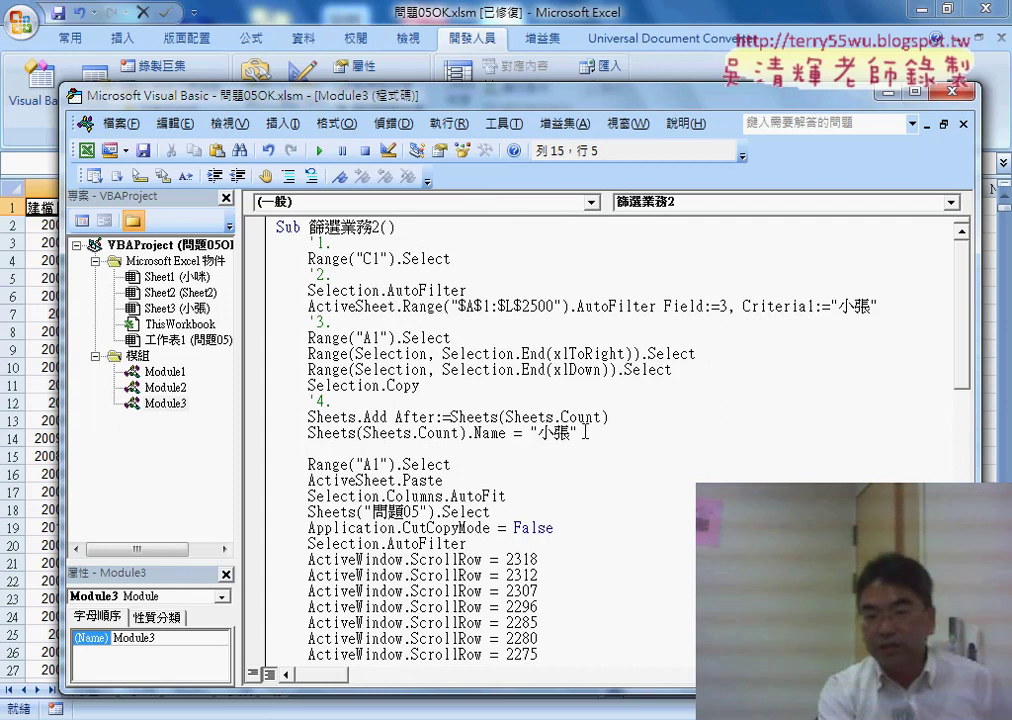
{"action": "left_click_drag", "start_coordinate": [578, 433], "coordinate": [531, 436]}
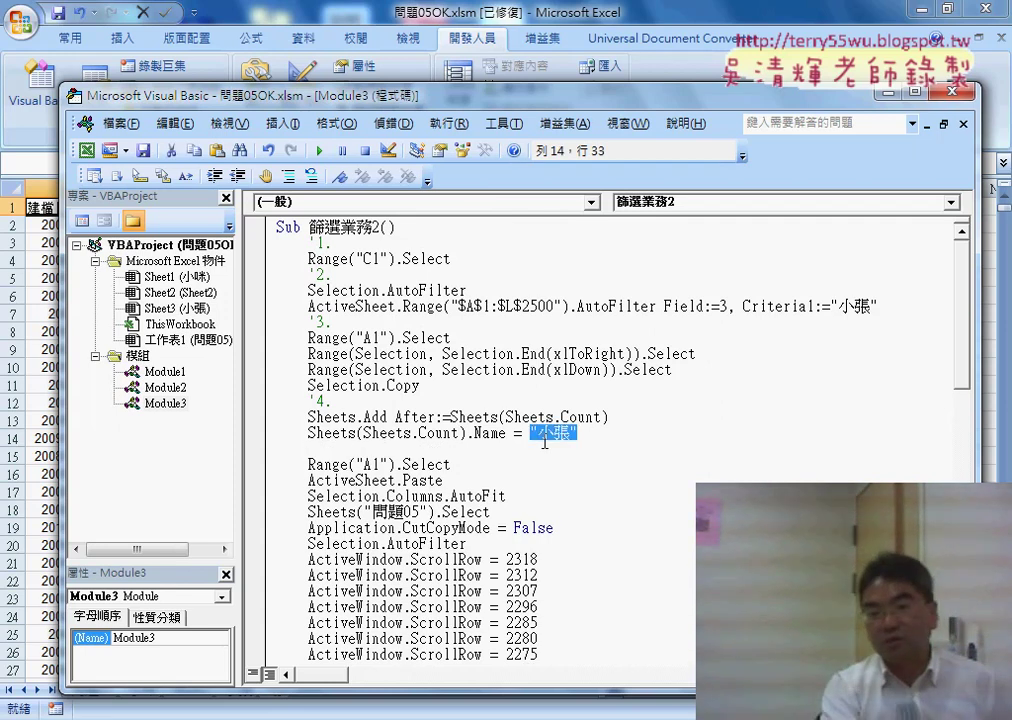
{"action": "left_click", "coordinate": [349, 452]}
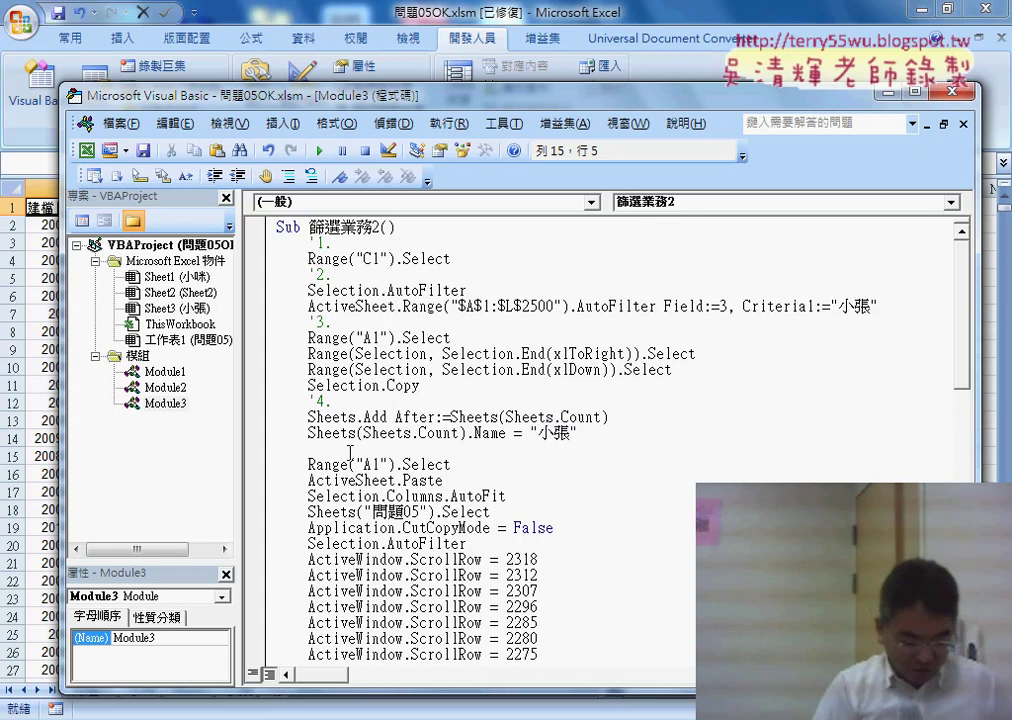
- Add comment '5. above ActiveSheet.Paste and begin comment '6. on a new line after it
{"action": "type", "text": "'5"}
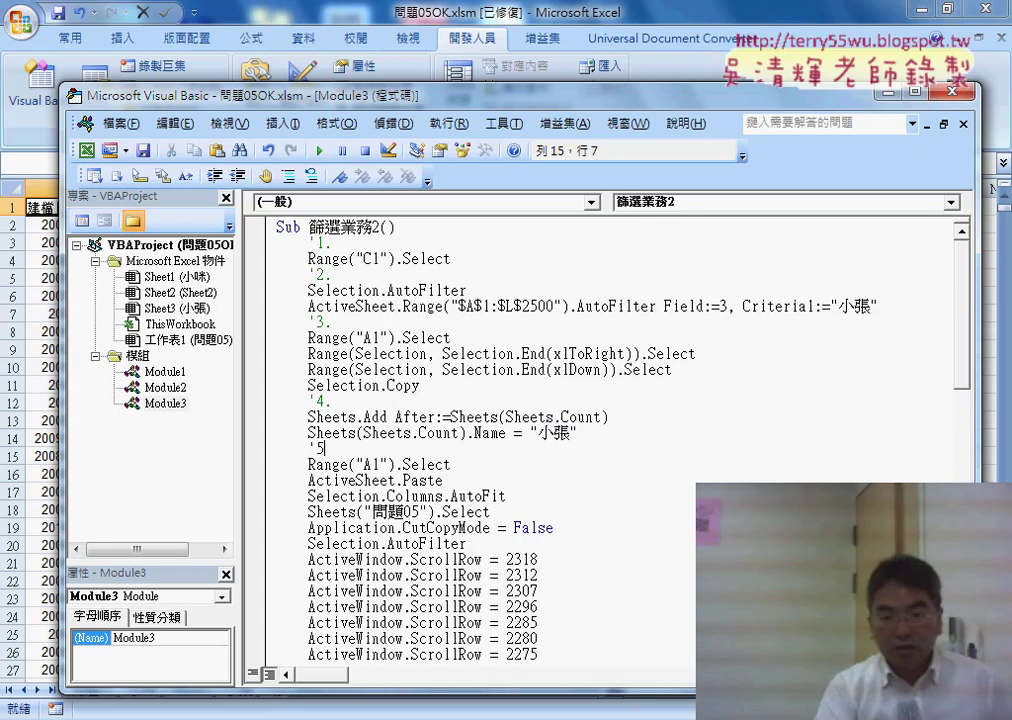
{"action": "type", "text": "."}
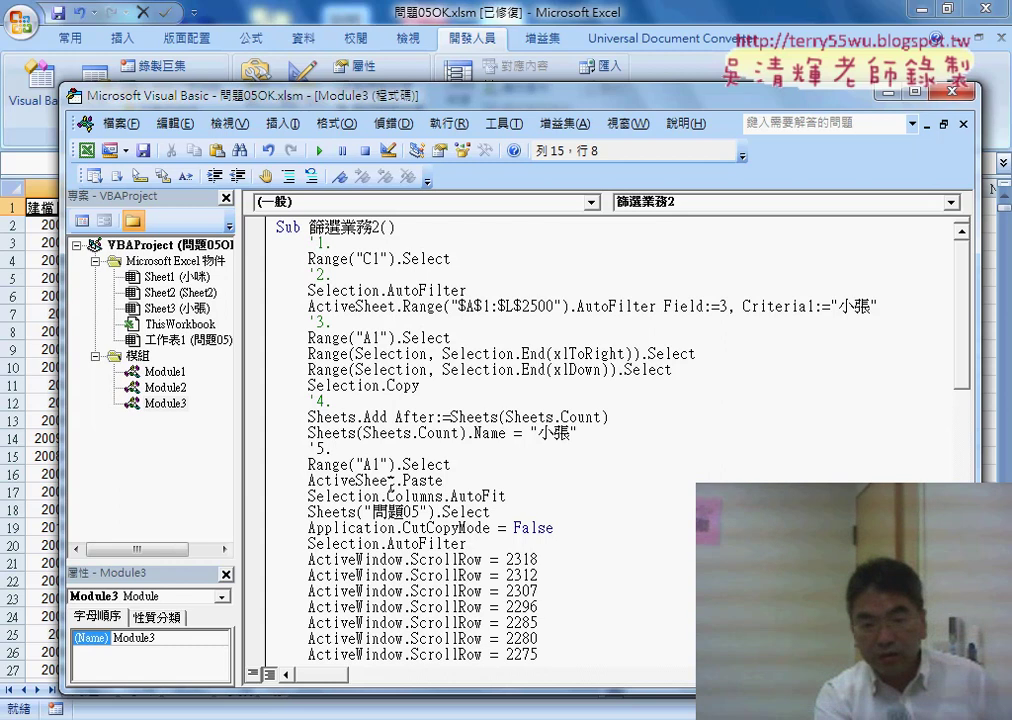
{"action": "scroll", "coordinate": [388, 482], "scroll_direction": "down", "scroll_amount": 1}
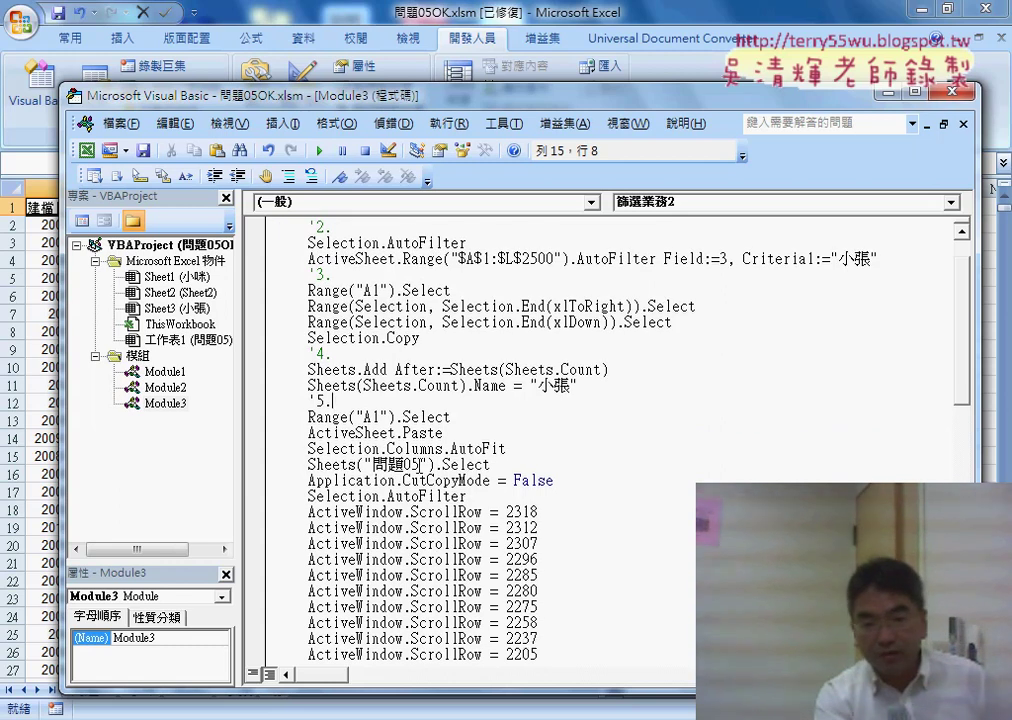
{"action": "left_click", "coordinate": [445, 433]}
{"action": "key", "text": "Return"}
{"action": "type", "text": "'6."}
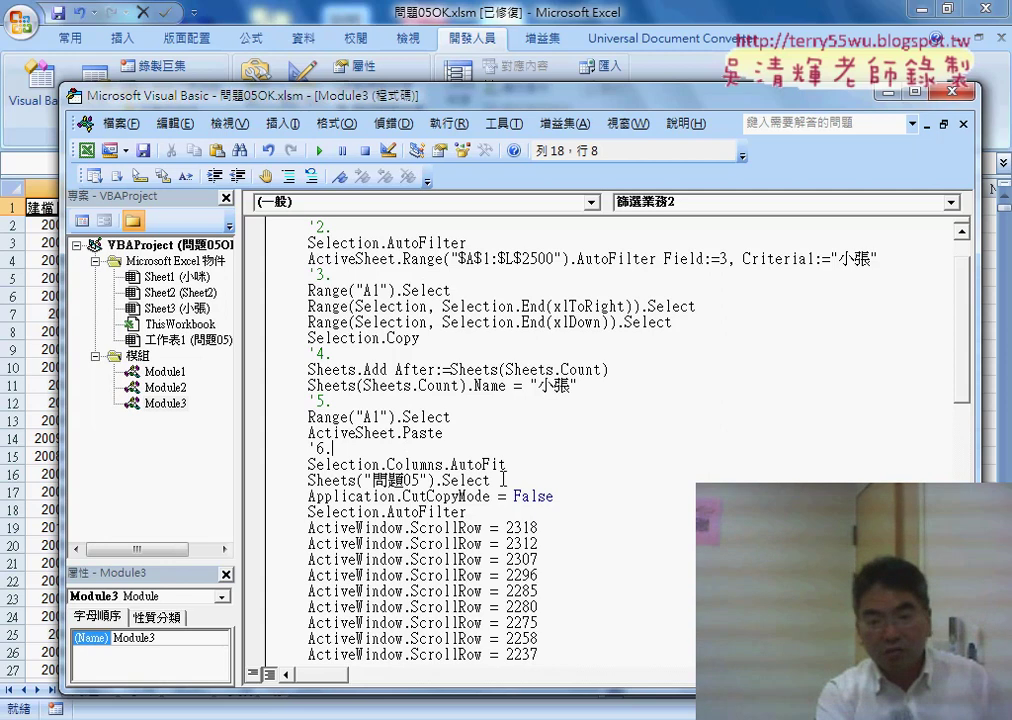
- Add comment '7. after Columns.AutoFit, above the return-to-問題05 code, and select the first ScrollRow line
{"action": "scroll", "coordinate": [503, 479], "scroll_direction": "down", "scroll_amount": 2}
{"action": "left_click", "coordinate": [519, 371]}
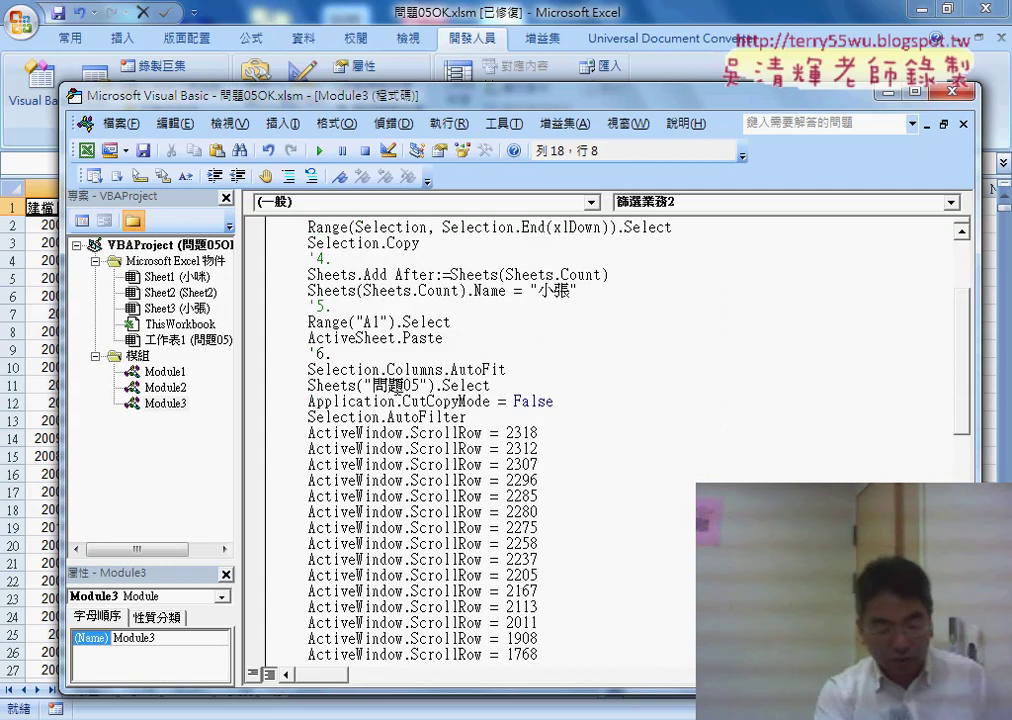
{"action": "key", "text": "Return"}
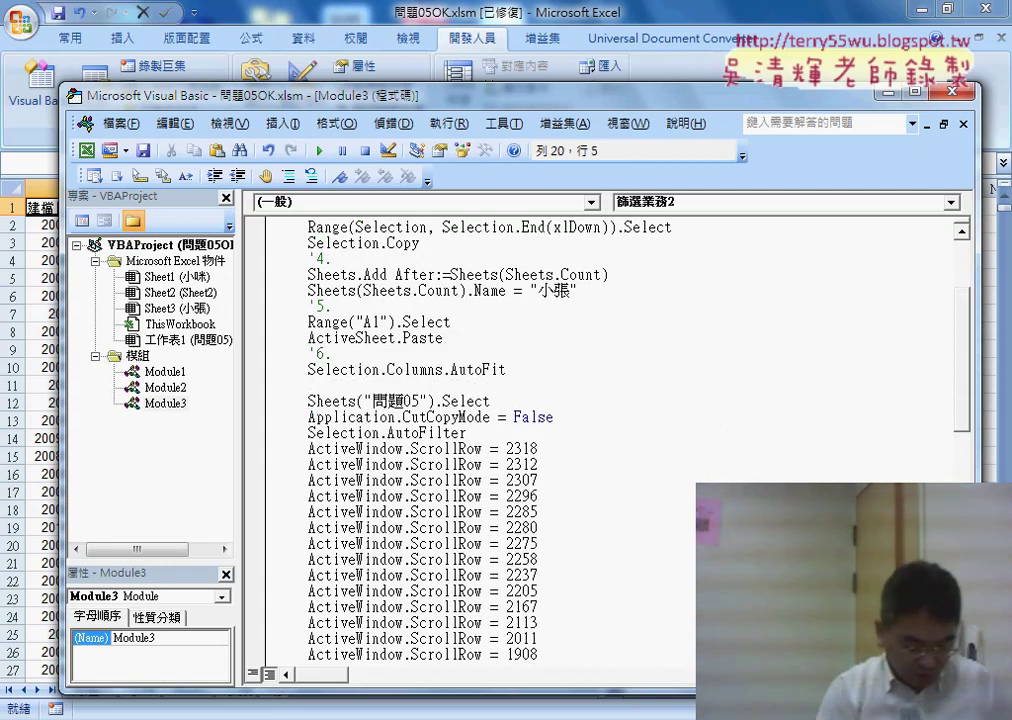
{"action": "type", "text": "'7."}
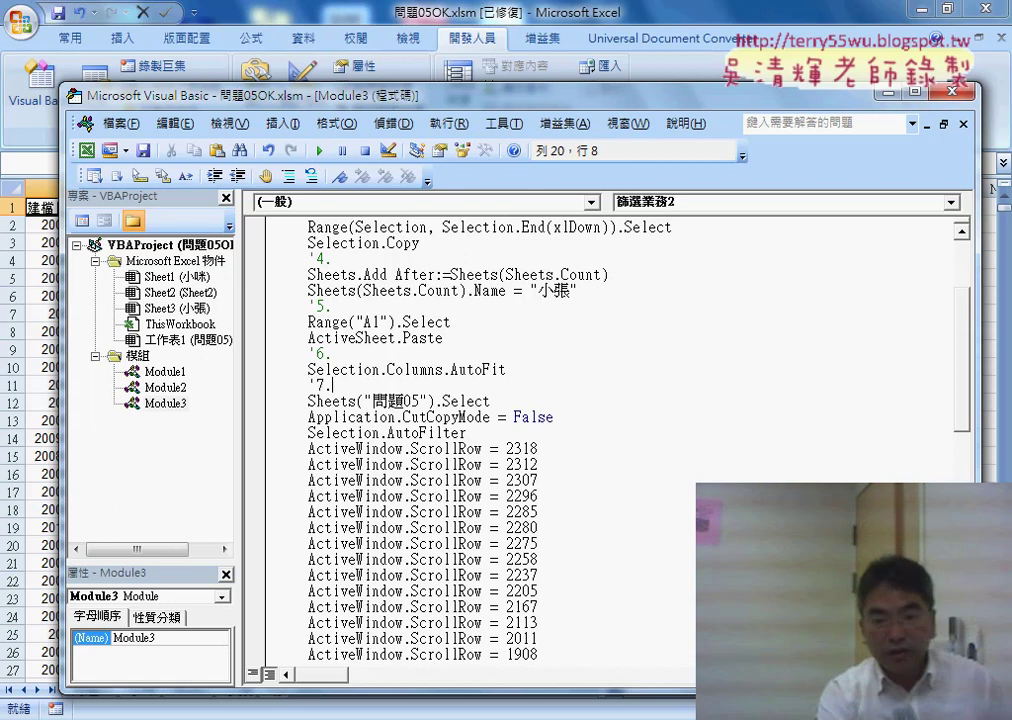
{"action": "scroll", "coordinate": [400, 365], "scroll_direction": "down", "scroll_amount": 2}
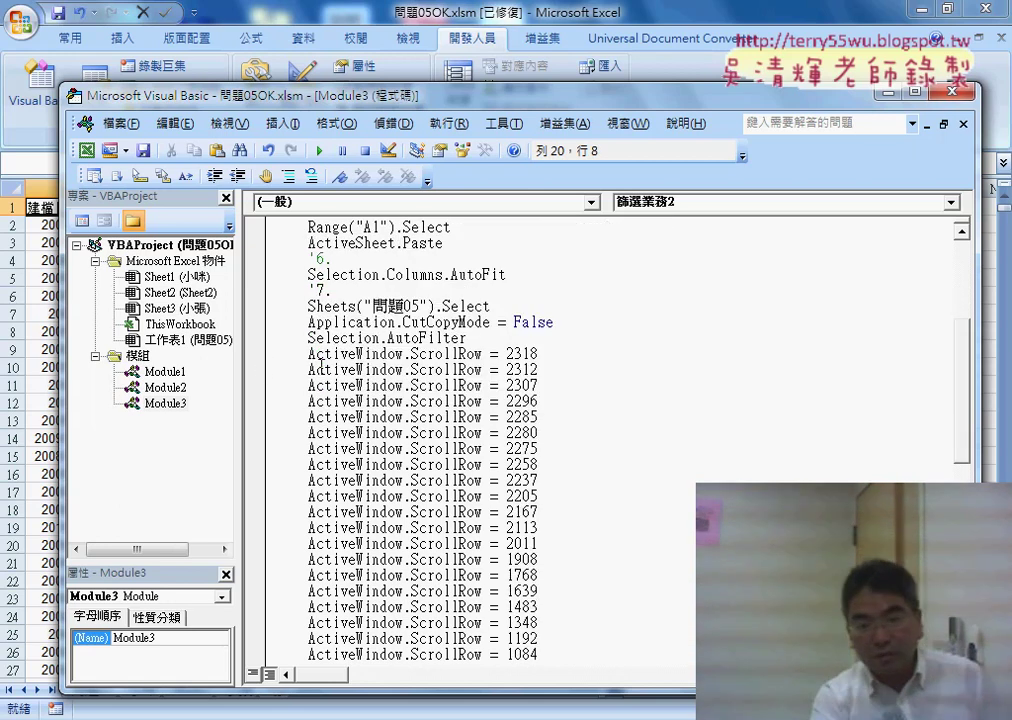
{"action": "left_click", "coordinate": [264, 357]}
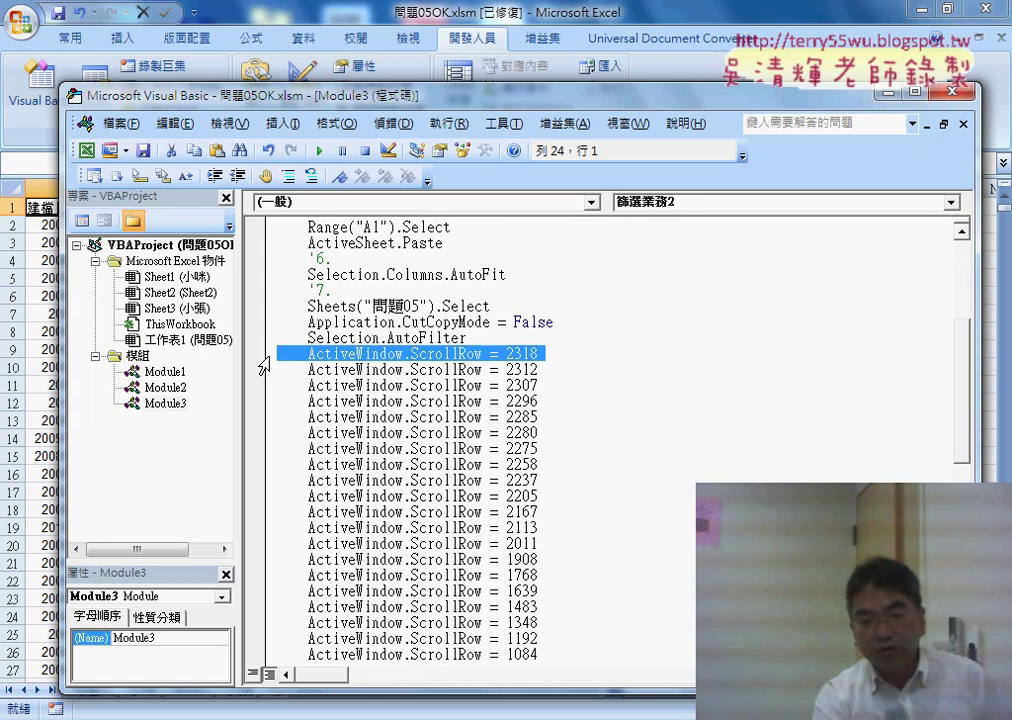
- Delete all ActiveWindow.ScrollRow lines and add lines for comments '8. and '9. above the AutoFilter and A1 steps
{"action": "mouse_move", "coordinate": [264, 366]}
{"action": "left_mouse_down"}
{"action": "mouse_move", "coordinate": [253, 673]}
{"action": "mouse_move", "coordinate": [261, 617]}
{"action": "left_mouse_up"}
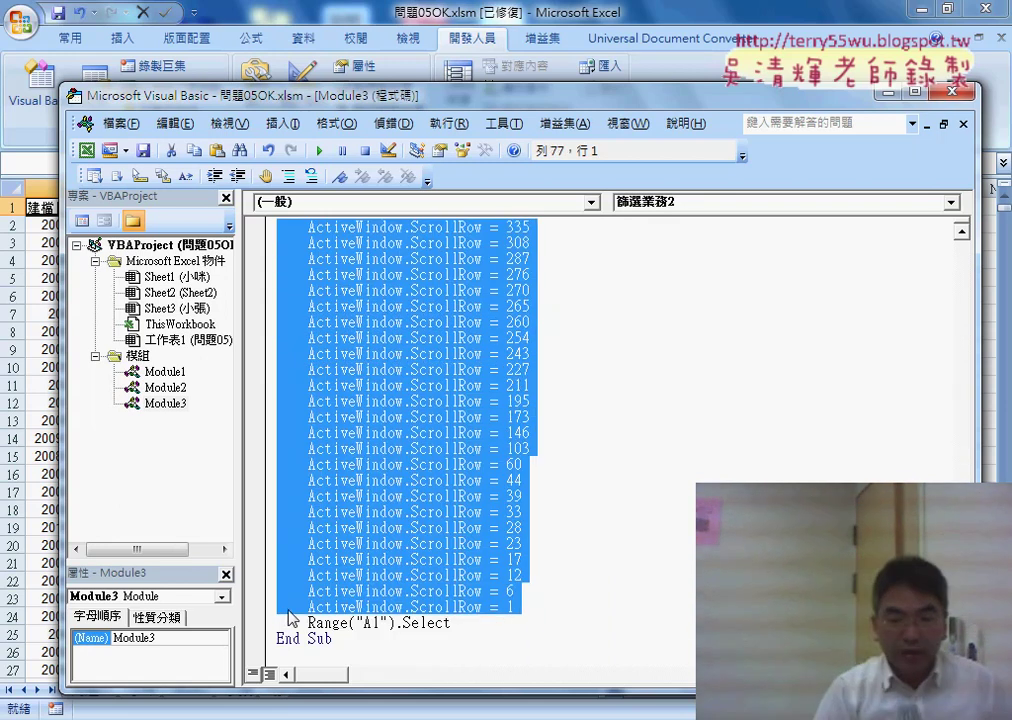
{"action": "key", "text": "Delete"}
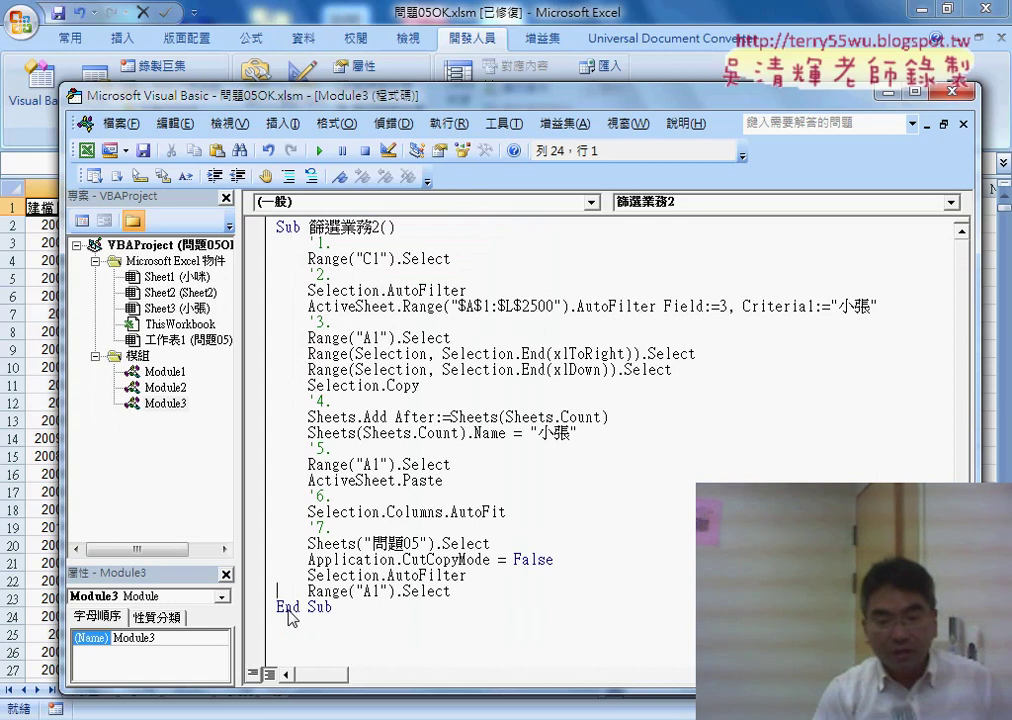
{"action": "key", "text": "End"}
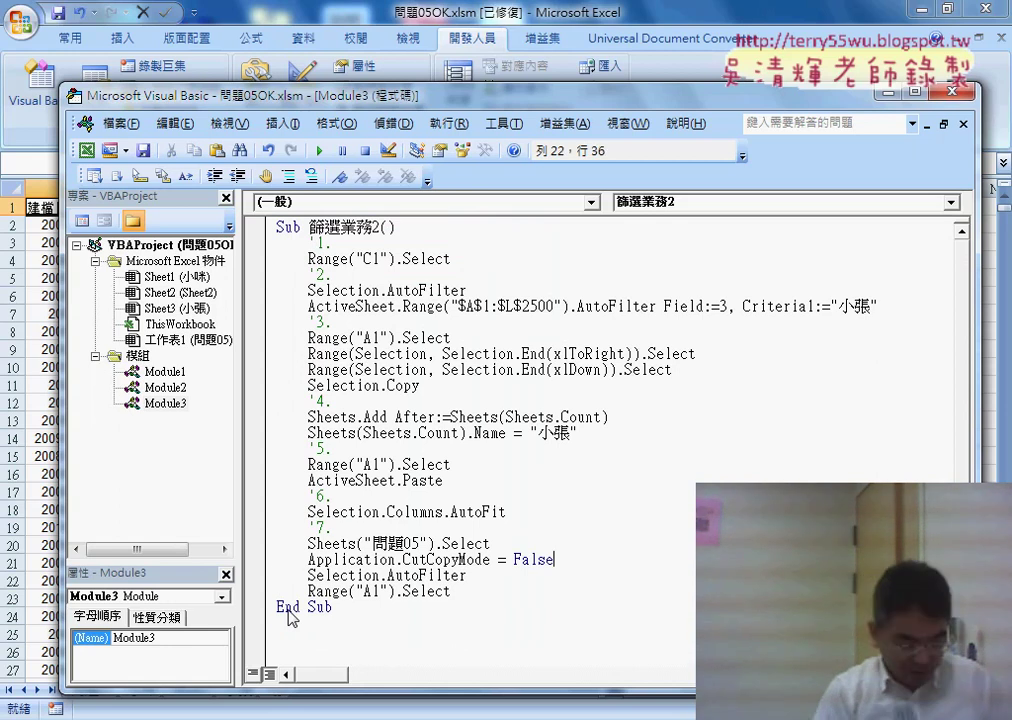
{"action": "key", "text": "Return"}
{"action": "type", "text": "'8."}
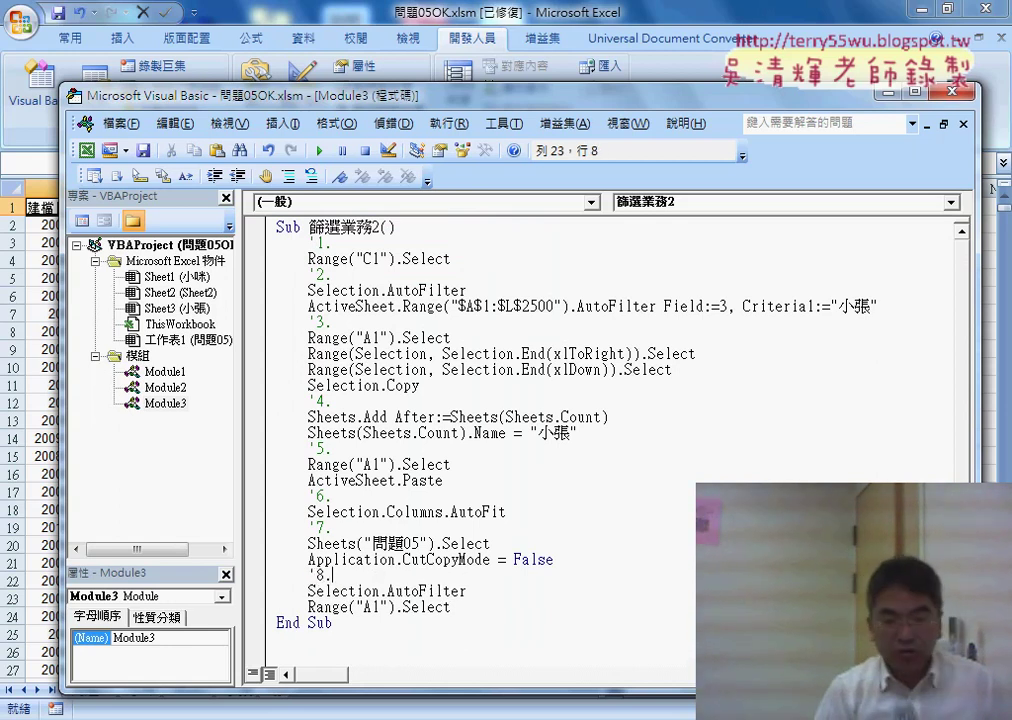
{"action": "key", "text": "End"}
{"action": "key", "text": "Return"}
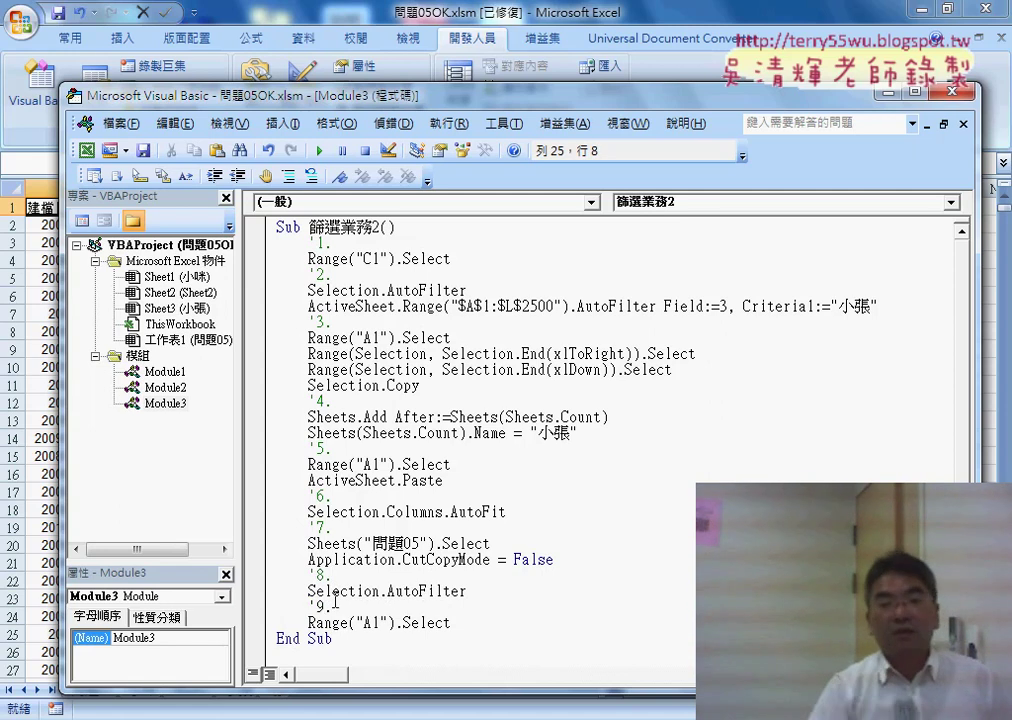
{"action": "left_click", "coordinate": [511, 648]}
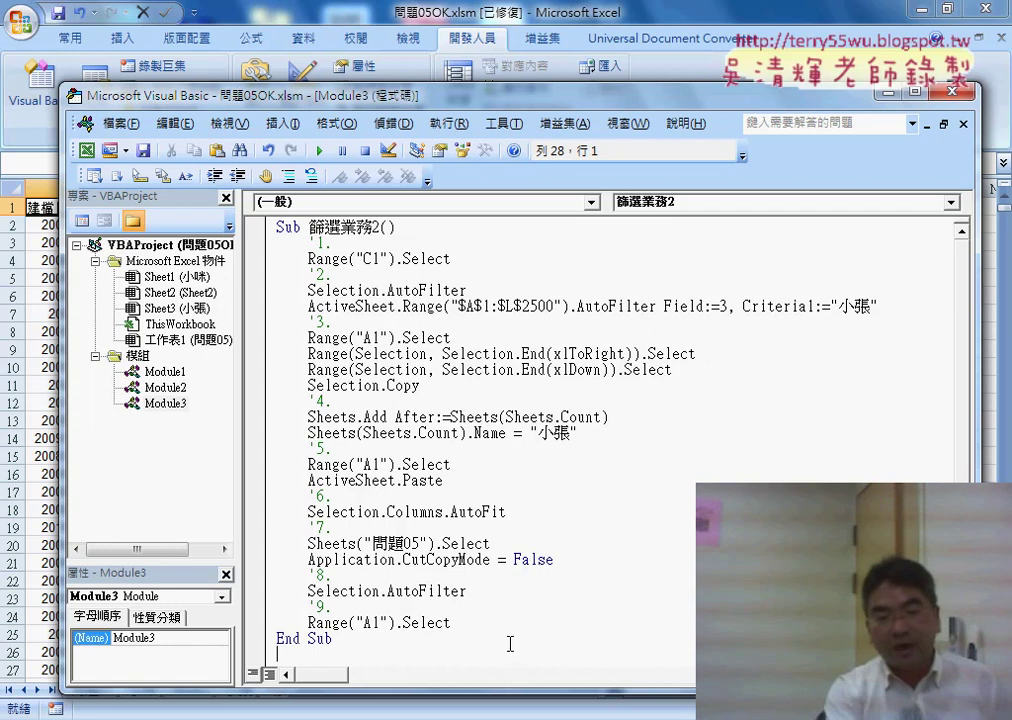
{"action": "left_click_drag", "start_coordinate": [453, 616], "coordinate": [267, 252]}
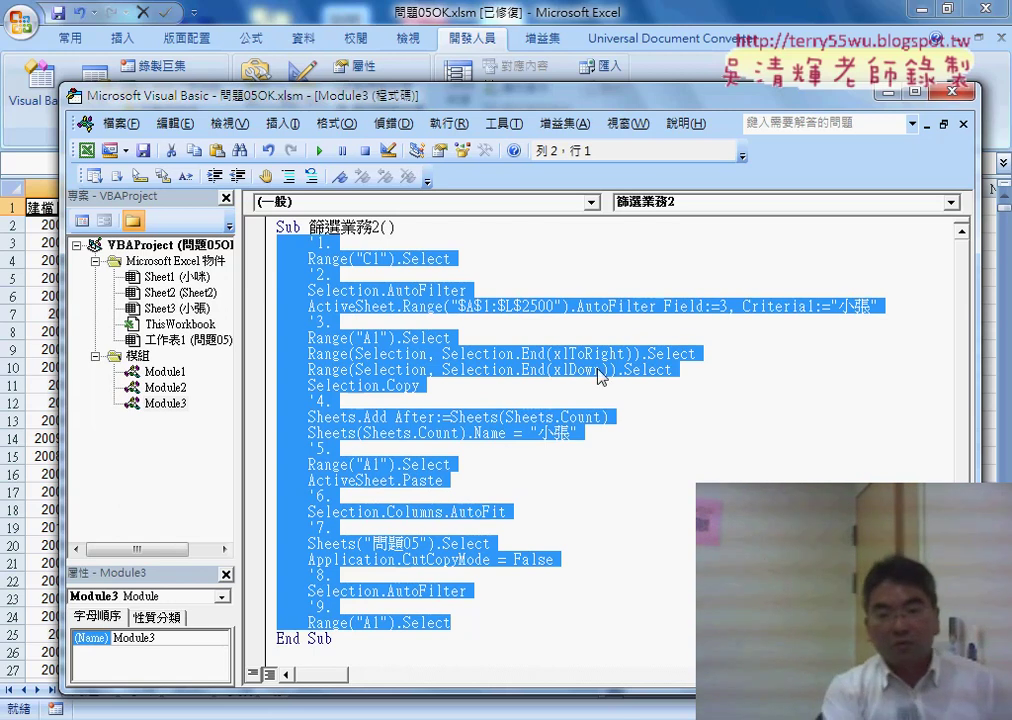
{"action": "key", "text": "Left"}
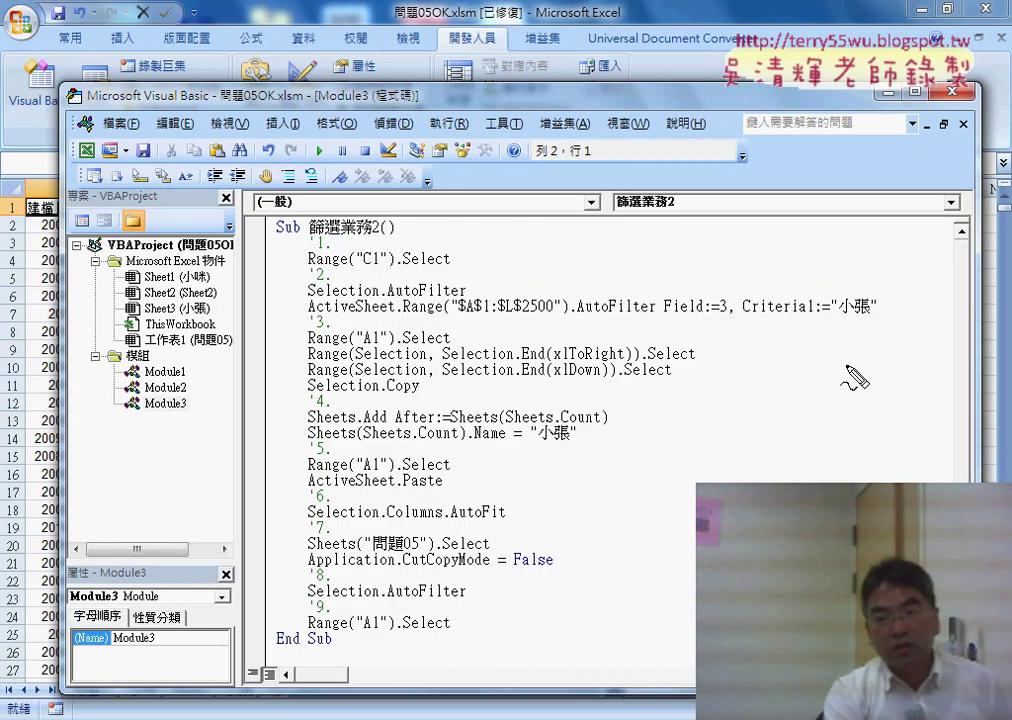
{"action": "mouse_move", "coordinate": [845, 292]}
{"action": "left_mouse_down"}
{"action": "mouse_move", "coordinate": [835, 322]}
{"action": "mouse_move", "coordinate": [882, 308]}
{"action": "left_mouse_up"}
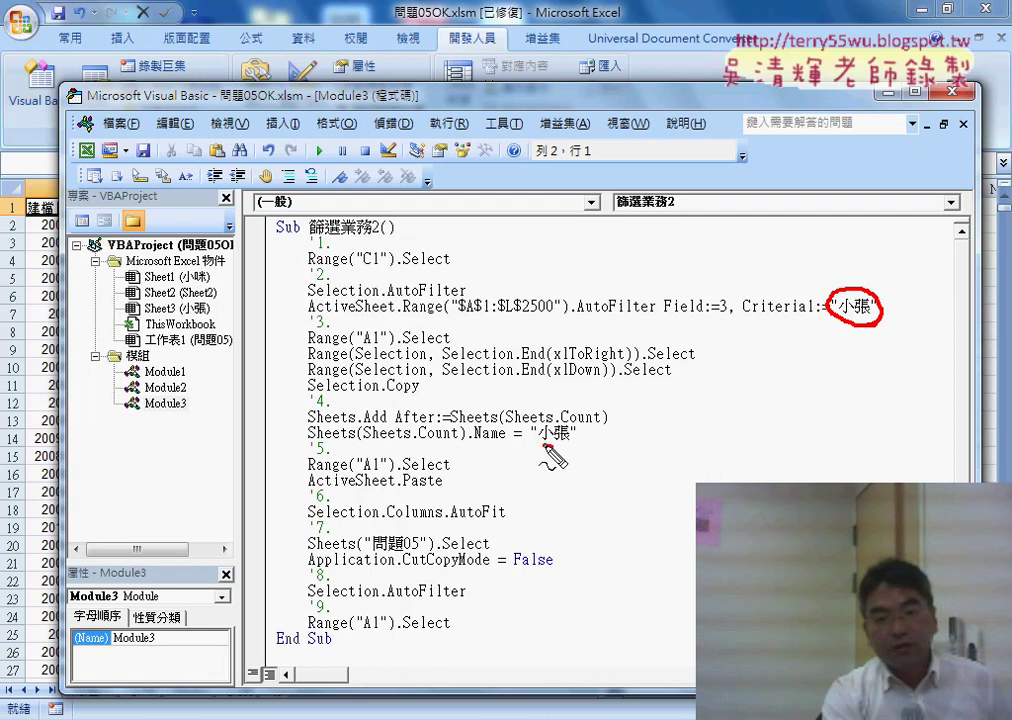
{"action": "left_click_drag", "start_coordinate": [544, 447], "coordinate": [560, 452]}
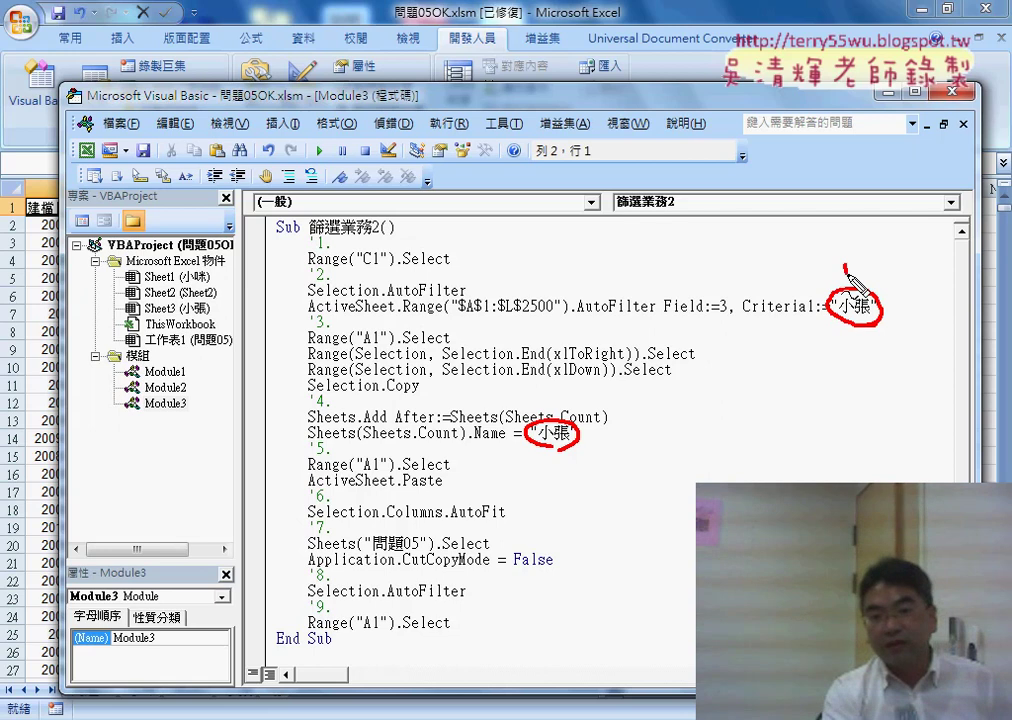
{"action": "left_click_drag", "start_coordinate": [845, 268], "coordinate": [864, 261]}
{"action": "left_click_drag", "start_coordinate": [546, 410], "coordinate": [590, 400]}
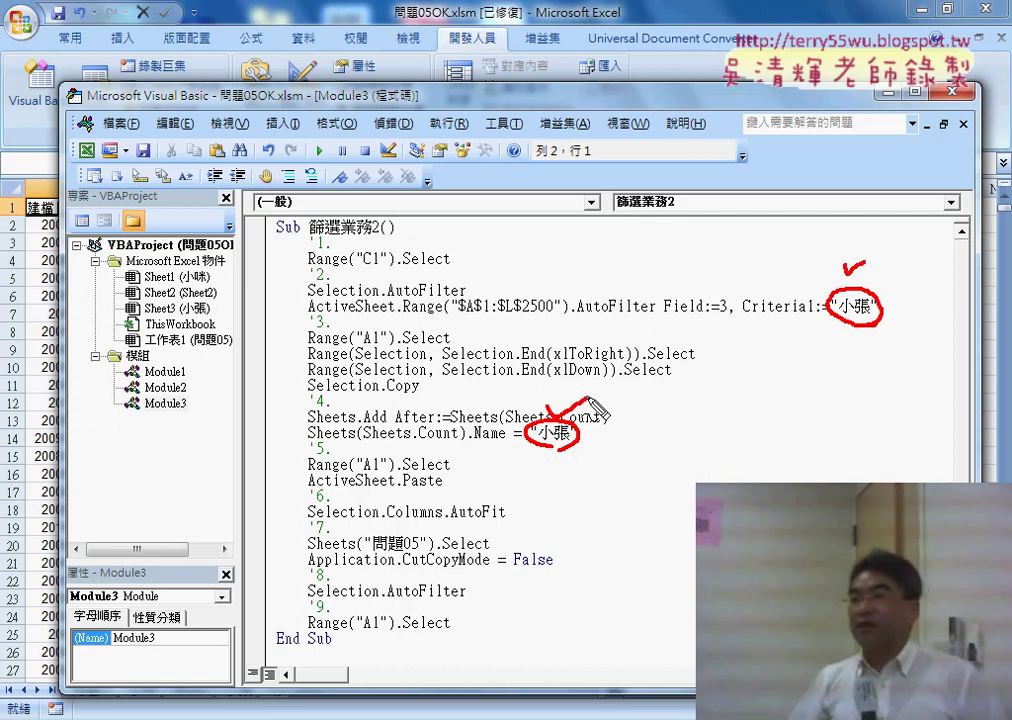